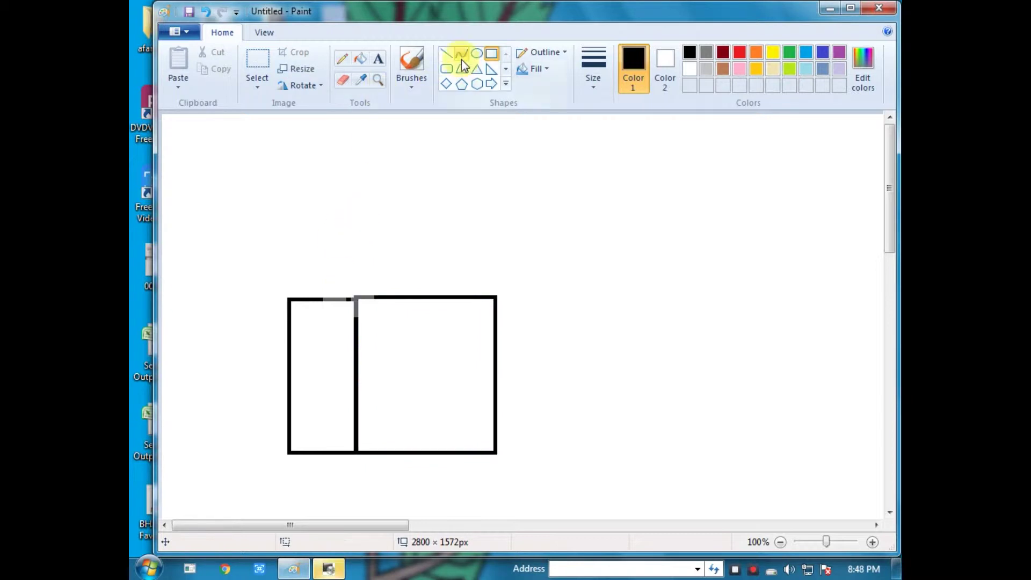
Draw a triangular gable above the narrow front wall and nudge it left so its base sits on the wall.
{"action": "left_click_drag", "start_coordinate": [300, 211], "coordinate": [367, 296]}
{"action": "key", "text": "Left"}
{"action": "key", "text": "Left"}
{"action": "key", "text": "Left"}
{"action": "key", "text": "Left"}
{"action": "key", "text": "Left"}
{"action": "key", "text": "Left"}
{"action": "key", "text": "Left"}
{"action": "key", "text": "Left"}
{"action": "key", "text": "Left"}
{"action": "key", "text": "Left"}
{"action": "key", "text": "Left"}
{"action": "key", "text": "Left"}
{"action": "key", "text": "Left"}
{"action": "key", "text": "Left"}
{"action": "left_click", "coordinate": [394, 299]}
Draw the roof's ridge and far sloping edge with straight lines, plus four slanted lines dividing the roof.
{"action": "left_click", "coordinate": [446, 53]}
{"action": "mouse_move", "coordinate": [323, 210]}
{"action": "left_mouse_down"}
{"action": "mouse_move", "coordinate": [470, 212]}
{"action": "mouse_move", "coordinate": [497, 296]}
{"action": "left_mouse_up"}
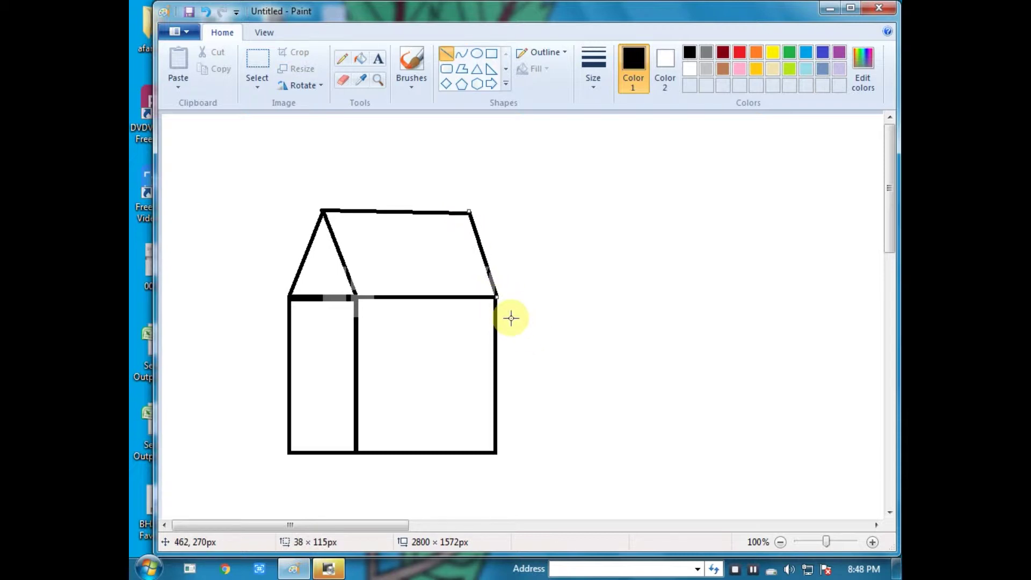
{"action": "left_click_drag", "start_coordinate": [352, 210], "coordinate": [386, 296]}
{"action": "left_click_drag", "start_coordinate": [384, 210], "coordinate": [420, 296]}
{"action": "left_click_drag", "start_coordinate": [417, 211], "coordinate": [438, 250]}
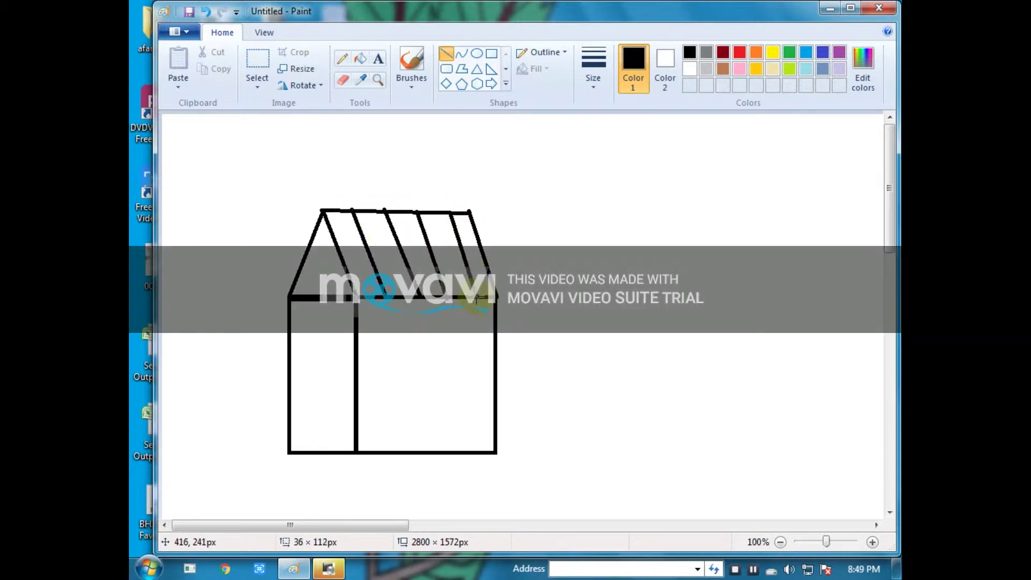
Draw a window of three nested rounded rectangles in the middle of the side wall.
{"action": "left_click", "coordinate": [446, 69]}
{"action": "left_click_drag", "start_coordinate": [399, 355], "coordinate": [449, 396]}
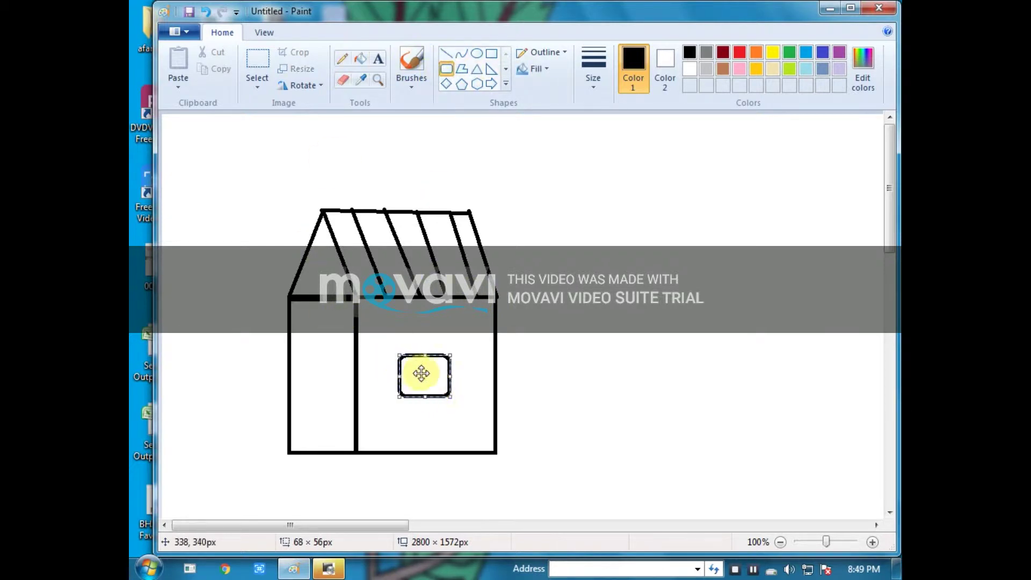
{"action": "left_click", "coordinate": [457, 381]}
{"action": "left_click_drag", "start_coordinate": [406, 359], "coordinate": [437, 390]}
{"action": "left_click", "coordinate": [471, 387]}
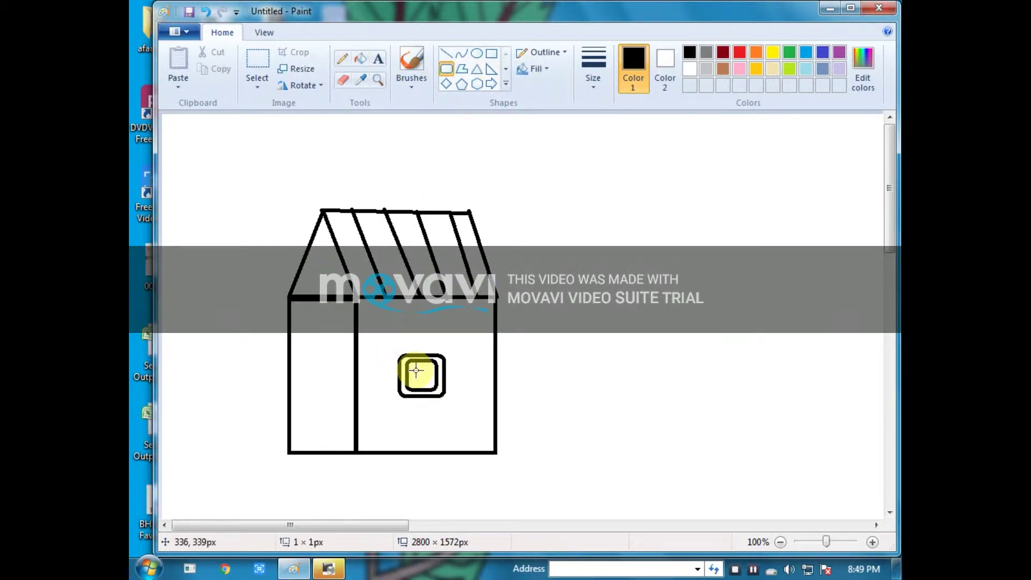
{"action": "left_click", "coordinate": [401, 407]}
Draw a small oval window about 25 × 30 px in the gable and a rectangular door at the front wall's base.
{"action": "left_click_drag", "start_coordinate": [307, 382], "coordinate": [339, 453]}
{"action": "key", "text": "ctrl+z"}
{"action": "left_click", "coordinate": [476, 53]}
{"action": "left_click_drag", "start_coordinate": [331, 283], "coordinate": [332, 283]}
{"action": "left_click", "coordinate": [491, 53]}
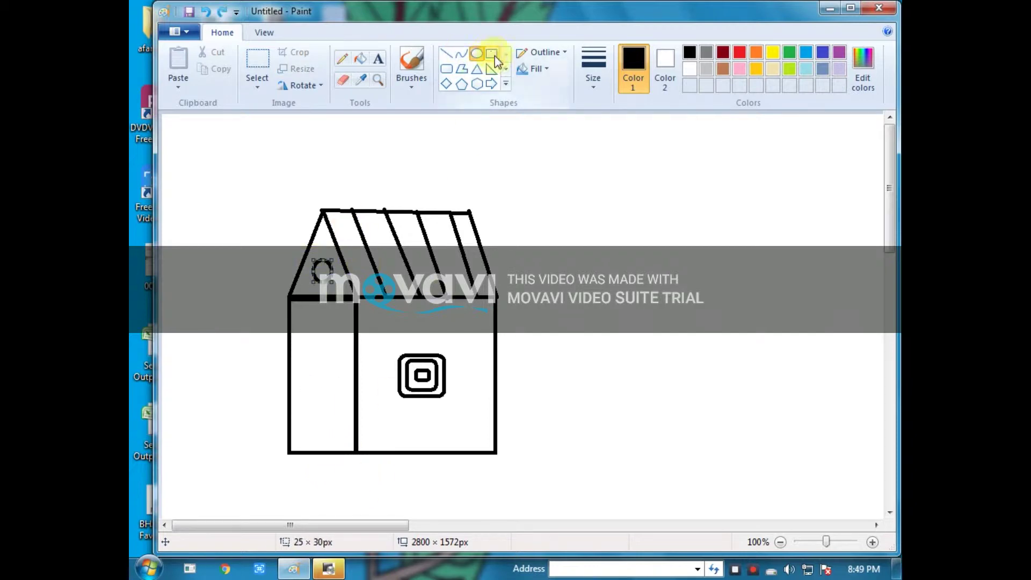
{"action": "left_click_drag", "start_coordinate": [306, 381], "coordinate": [338, 454]}
Draw straight lines inside the door frame to form two half-open door leaves.
{"action": "left_click", "coordinate": [446, 56]}
{"action": "scroll", "coordinate": [396, 306], "scroll_direction": "up", "scroll_amount": 1}
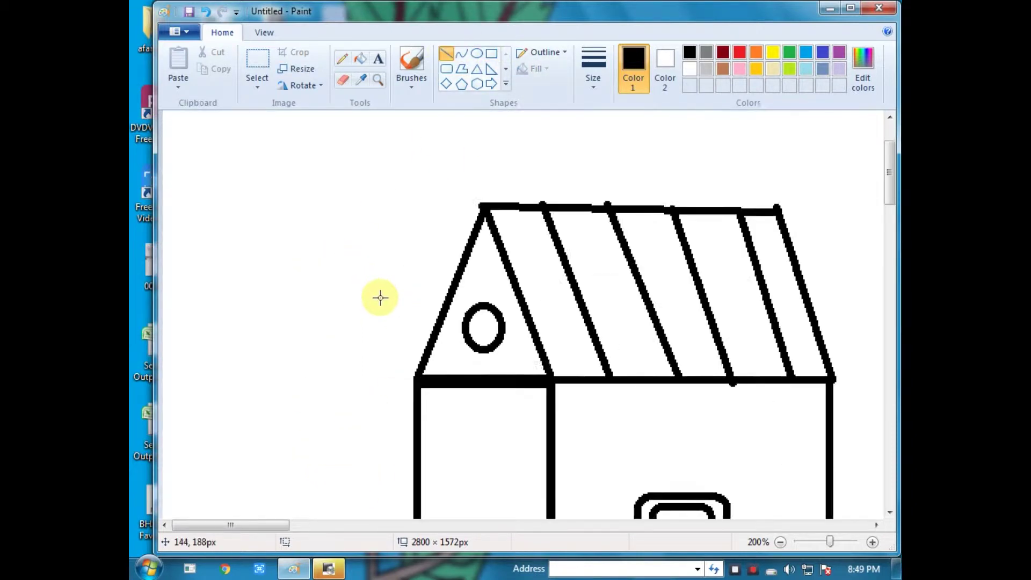
{"action": "scroll", "coordinate": [495, 346], "scroll_direction": "down", "scroll_amount": 4}
{"action": "mouse_move", "coordinate": [512, 348]}
{"action": "left_mouse_down"}
{"action": "mouse_move", "coordinate": [487, 379]}
{"action": "mouse_move", "coordinate": [490, 472]}
{"action": "left_mouse_up"}
{"action": "left_click_drag", "start_coordinate": [452, 352], "coordinate": [473, 378]}
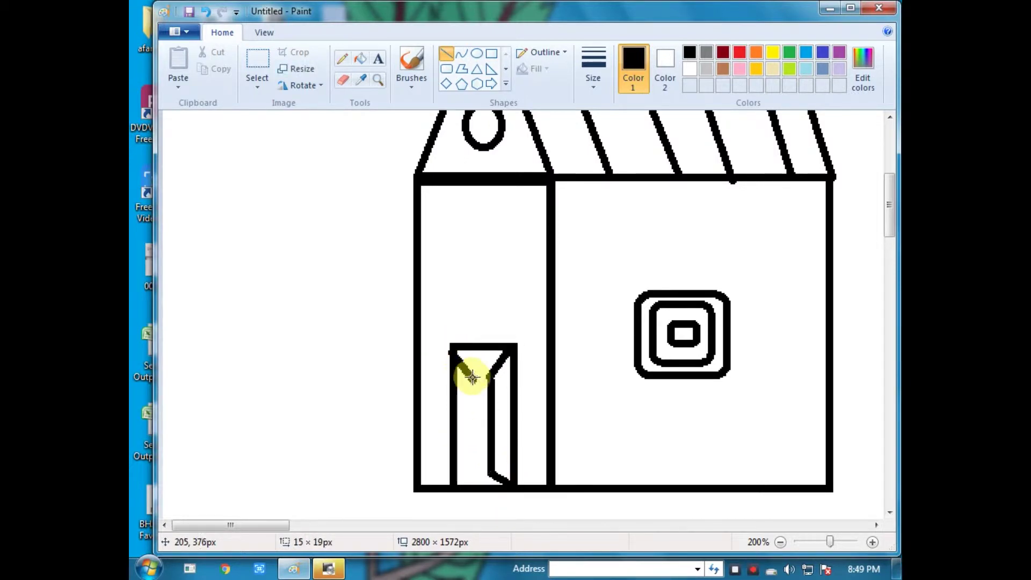
{"action": "left_click_drag", "start_coordinate": [455, 484], "coordinate": [475, 463]}
{"action": "left_click_drag", "start_coordinate": [473, 377], "coordinate": [478, 463]}
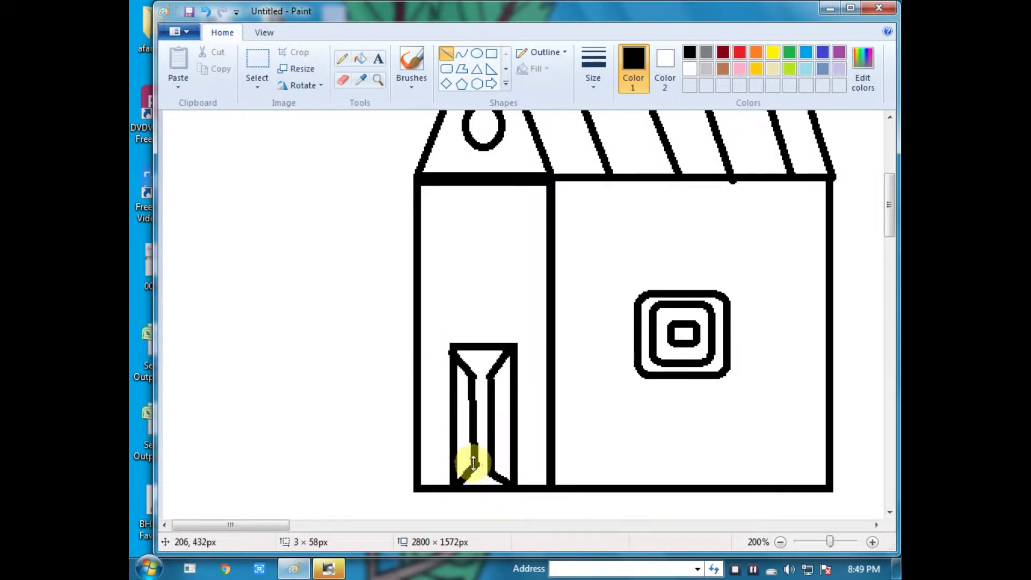
Draw a curved hill line rising and falling from the side wall's lower right corner.
{"action": "scroll", "coordinate": [542, 392], "scroll_direction": "up", "scroll_amount": 3}
{"action": "scroll", "coordinate": [419, 368], "scroll_direction": "down", "scroll_amount": 1, "text": "ctrl"}
{"action": "left_click", "coordinate": [462, 54]}
{"action": "mouse_move", "coordinate": [497, 400]}
{"action": "left_mouse_down"}
{"action": "mouse_move", "coordinate": [801, 405]}
{"action": "mouse_move", "coordinate": [666, 353]}
{"action": "left_mouse_up"}
{"action": "left_click", "coordinate": [671, 356]}
{"action": "left_click", "coordinate": [689, 409]}
{"action": "scroll", "coordinate": [705, 387], "scroll_direction": "up", "scroll_amount": 1, "text": "ctrl"}
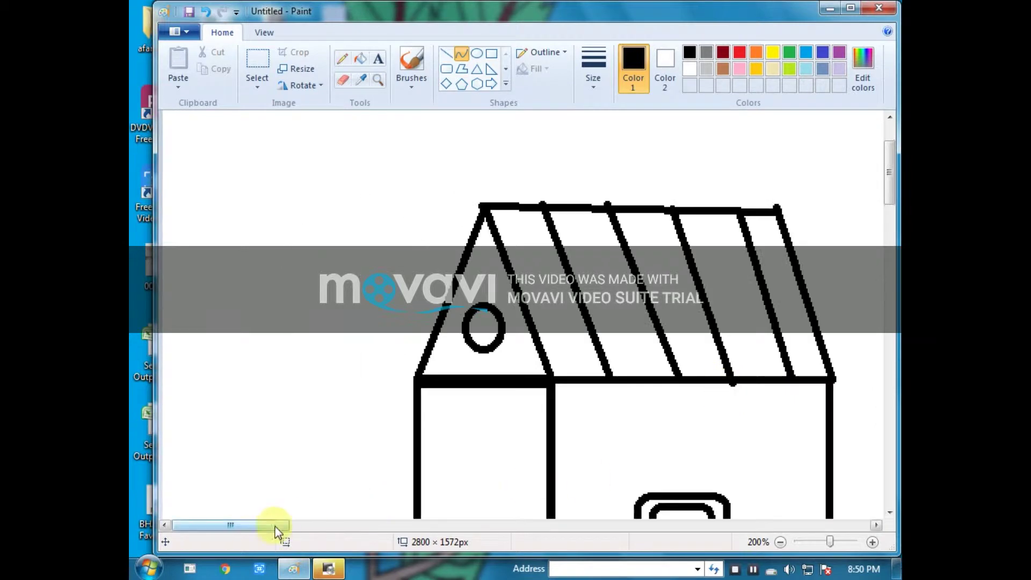
{"action": "left_click_drag", "start_coordinate": [275, 528], "coordinate": [537, 527]}
{"action": "scroll", "coordinate": [579, 414], "scroll_direction": "down", "scroll_amount": 3}
{"action": "scroll", "coordinate": [571, 384], "scroll_direction": "down", "scroll_amount": 2, "text": "ctrl"}
{"action": "scroll", "coordinate": [537, 381], "scroll_direction": "up", "scroll_amount": 1, "text": "ctrl"}
{"action": "scroll", "coordinate": [472, 349], "scroll_direction": "down", "scroll_amount": 3, "text": "ctrl"}
{"action": "scroll", "coordinate": [378, 275], "scroll_direction": "up", "scroll_amount": 2, "text": "ctrl"}
{"action": "scroll", "coordinate": [377, 276], "scroll_direction": "up", "scroll_amount": 2, "text": "ctrl"}
{"action": "left_click_drag", "start_coordinate": [277, 527], "coordinate": [412, 526]}
{"action": "scroll", "coordinate": [445, 403], "scroll_direction": "down", "scroll_amount": 3}
{"action": "scroll", "coordinate": [400, 390], "scroll_direction": "down", "scroll_amount": 1, "text": "ctrl"}
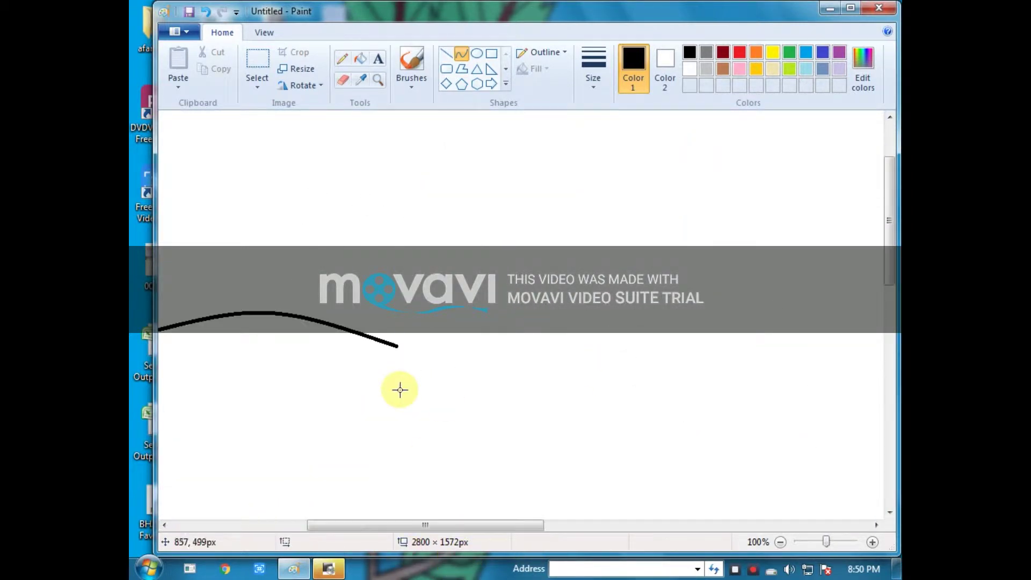
Draw both sides of a tree trunk with curves on top of the hill, each branching outwards at its upper end.
{"action": "left_click_drag", "start_coordinate": [349, 527], "coordinate": [283, 527]}
{"action": "scroll", "coordinate": [358, 424], "scroll_direction": "up", "scroll_amount": 3}
{"action": "left_click_drag", "start_coordinate": [439, 415], "coordinate": [446, 362]}
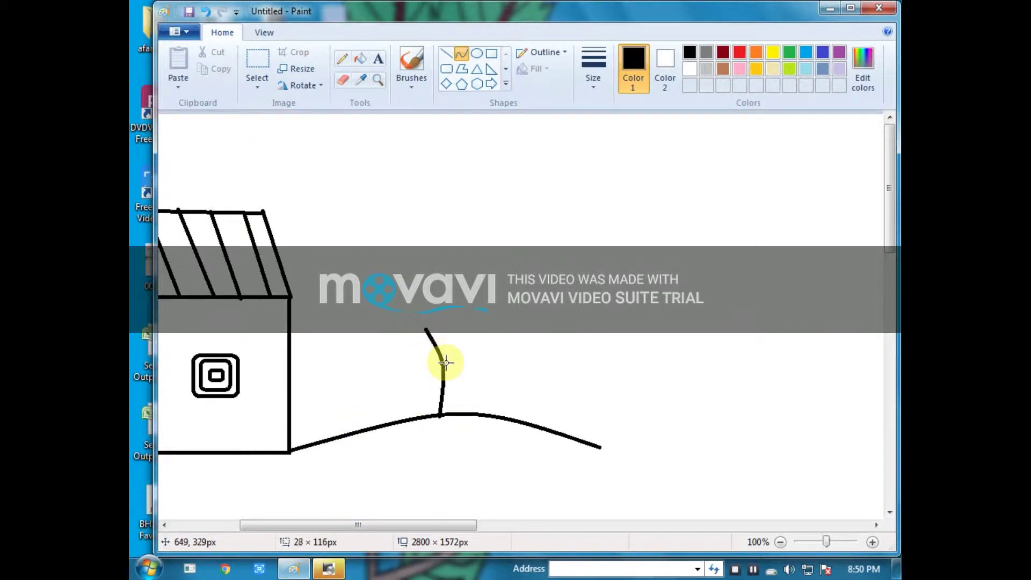
{"action": "mouse_move", "coordinate": [468, 413]}
{"action": "left_mouse_down"}
{"action": "mouse_move", "coordinate": [476, 324]}
{"action": "mouse_move", "coordinate": [483, 331]}
{"action": "left_mouse_up"}
{"action": "left_click", "coordinate": [464, 360]}
{"action": "left_click", "coordinate": [534, 393]}
Draw curved outlines for the tree's lower foliage on both sides above the trunk.
{"action": "left_click_drag", "start_coordinate": [469, 369], "coordinate": [490, 273]}
{"action": "left_click", "coordinate": [500, 331]}
{"action": "left_click_drag", "start_coordinate": [440, 361], "coordinate": [427, 278]}
{"action": "left_click", "coordinate": [422, 322]}
{"action": "left_click", "coordinate": [409, 325]}
Add curved outlines for the tree's middle and upper foliage and close the crown with a rounded tip.
{"action": "left_click_drag", "start_coordinate": [496, 308], "coordinate": [472, 247]}
{"action": "left_click", "coordinate": [500, 255]}
{"action": "mouse_move", "coordinate": [420, 296]}
{"action": "left_mouse_down"}
{"action": "mouse_move", "coordinate": [440, 245]}
{"action": "mouse_move", "coordinate": [477, 225]}
{"action": "mouse_move", "coordinate": [464, 213]}
{"action": "left_mouse_up"}
{"action": "left_click", "coordinate": [489, 226]}
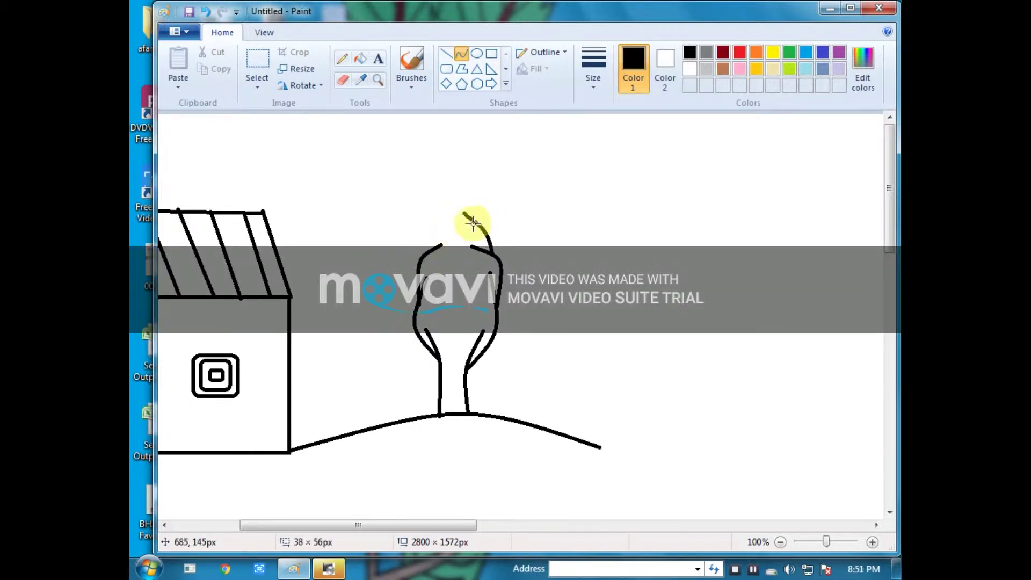
{"action": "left_click_drag", "start_coordinate": [430, 245], "coordinate": [459, 202]}
{"action": "left_click", "coordinate": [431, 225]}
{"action": "left_click", "coordinate": [467, 187]}
Draw a gently curved ground line about 194 × 22 px from the front wall's lower corner to the canvas edge.
{"action": "left_click_drag", "start_coordinate": [306, 524], "coordinate": [189, 497]}
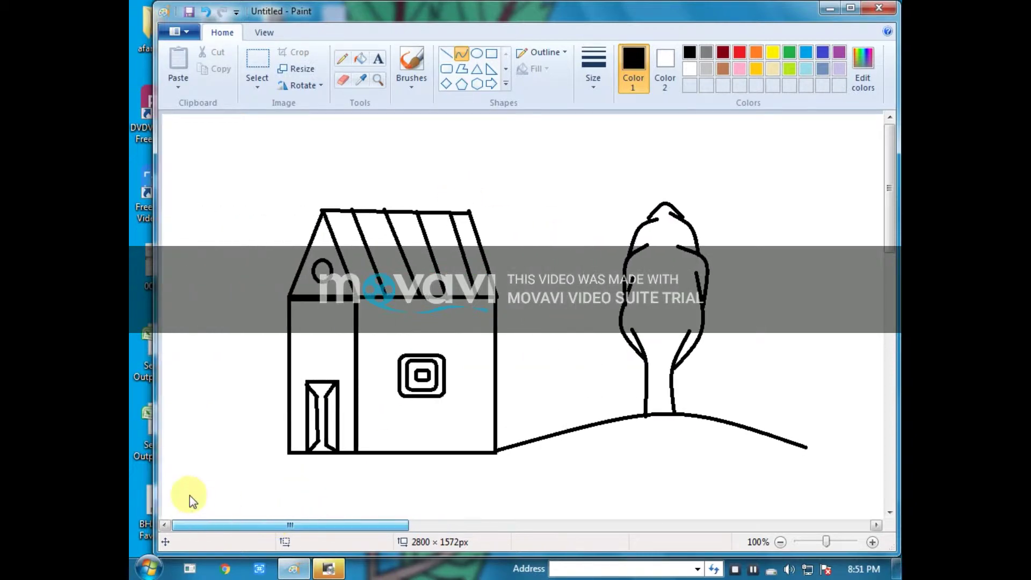
{"action": "mouse_move", "coordinate": [289, 455]}
{"action": "left_mouse_down"}
{"action": "mouse_move", "coordinate": [142, 455]}
{"action": "mouse_move", "coordinate": [194, 439]}
{"action": "left_mouse_up"}
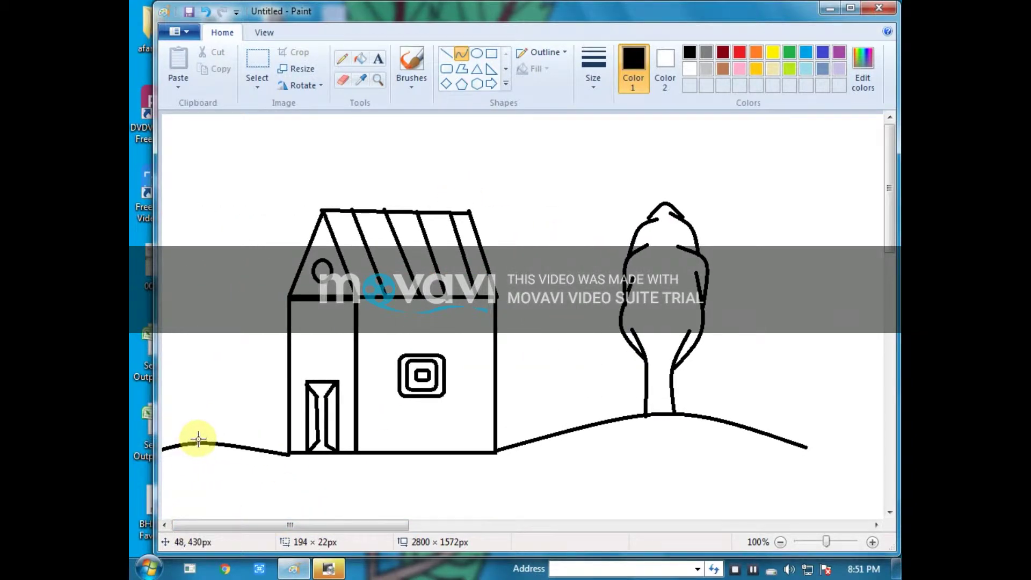
{"action": "left_click", "coordinate": [446, 53]}
{"action": "scroll", "coordinate": [267, 353], "scroll_direction": "up", "scroll_amount": 1}
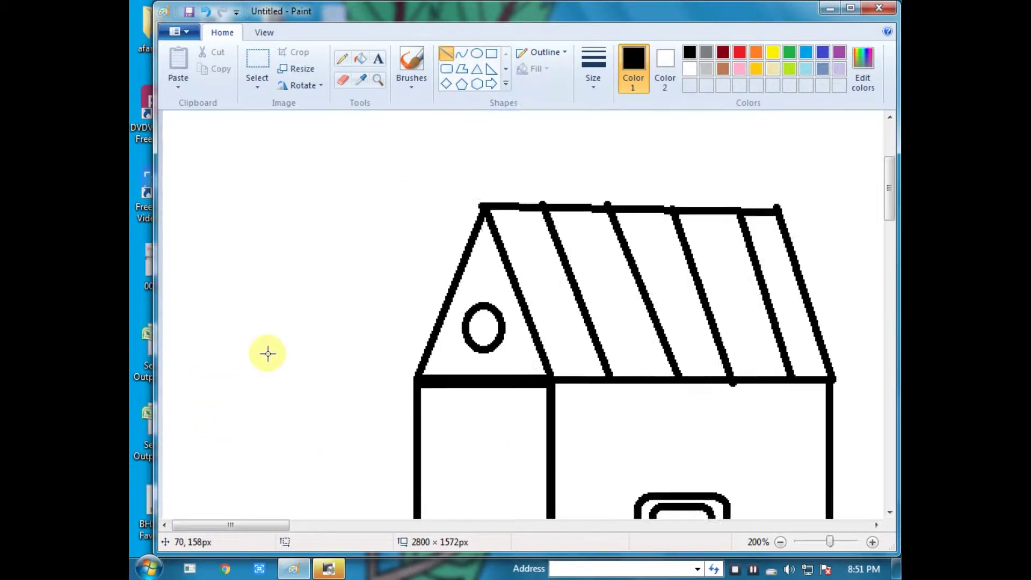
{"action": "scroll", "coordinate": [267, 354], "scroll_direction": "down", "scroll_amount": 3}
{"action": "left_click", "coordinate": [461, 53]}
{"action": "left_click_drag", "start_coordinate": [283, 235], "coordinate": [279, 267]}
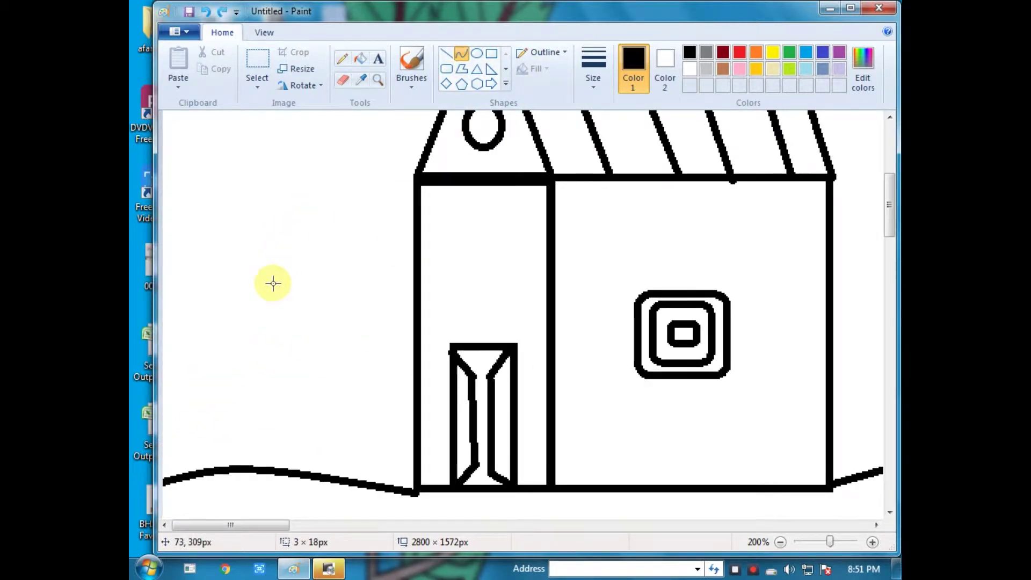
{"action": "scroll", "coordinate": [292, 304], "scroll_direction": "down", "scroll_amount": 2}
{"action": "scroll", "coordinate": [465, 221], "scroll_direction": "up", "scroll_amount": 1}
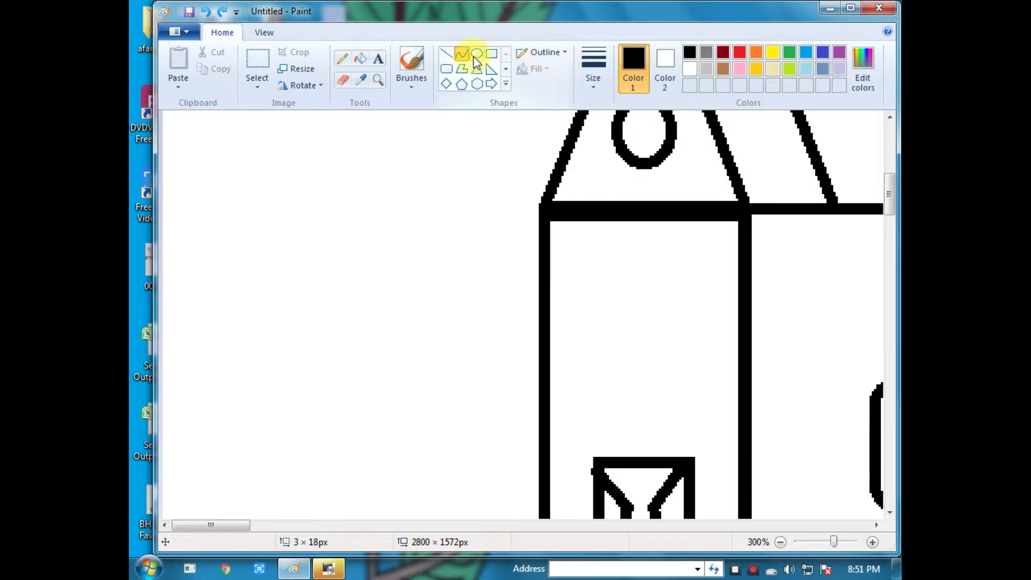
Set a thinner line width for drawing curves and undo the test strokes beside the house.
{"action": "left_click", "coordinate": [592, 70]}
{"action": "left_click", "coordinate": [642, 134]}
{"action": "scroll", "coordinate": [334, 272], "scroll_direction": "up", "scroll_amount": 2}
{"action": "mouse_move", "coordinate": [290, 266]}
{"action": "left_mouse_down"}
{"action": "mouse_move", "coordinate": [288, 303]}
{"action": "mouse_move", "coordinate": [329, 364]}
{"action": "mouse_move", "coordinate": [338, 331]}
{"action": "left_mouse_up"}
{"action": "key", "text": "ctrl+z"}
{"action": "left_click", "coordinate": [593, 69]}
{"action": "left_click", "coordinate": [596, 116]}
{"action": "key", "text": "ctrl+z"}
Draw the small bud at the centre of a rose with short curves in the empty area beside the gable.
{"action": "left_click_drag", "start_coordinate": [313, 289], "coordinate": [314, 315]}
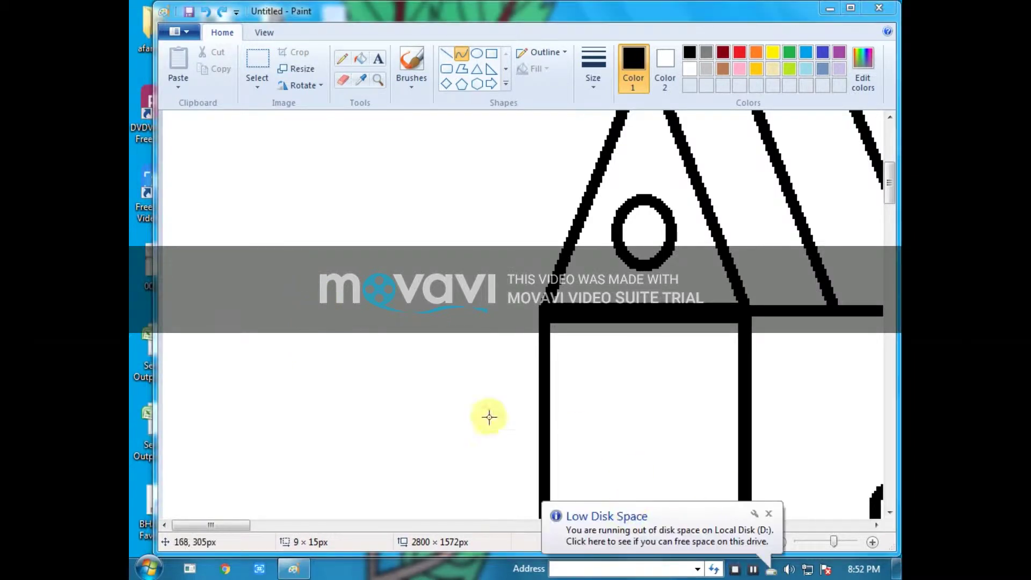
{"action": "left_click_drag", "start_coordinate": [356, 266], "coordinate": [360, 301]}
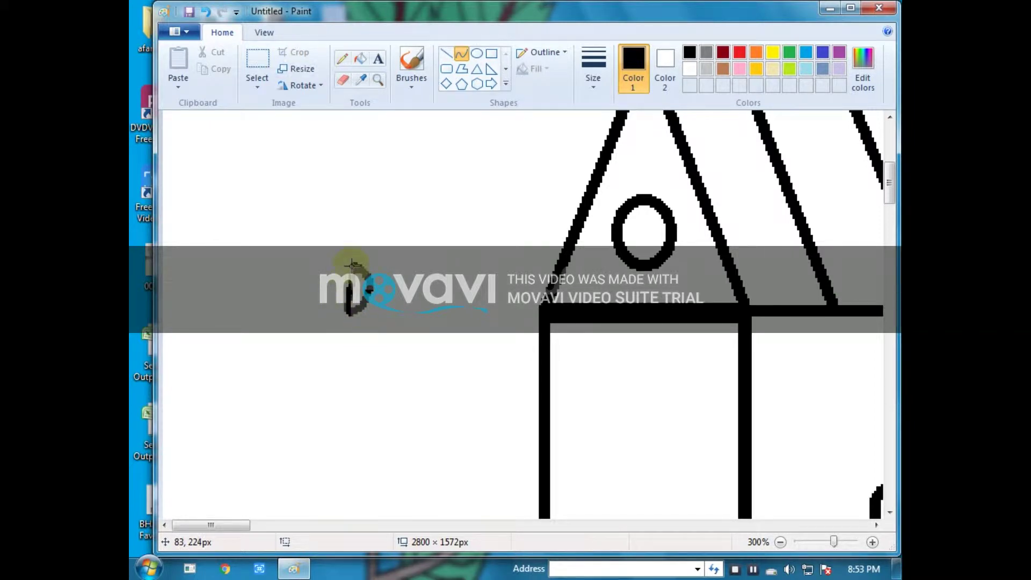
{"action": "left_click_drag", "start_coordinate": [355, 267], "coordinate": [408, 279]}
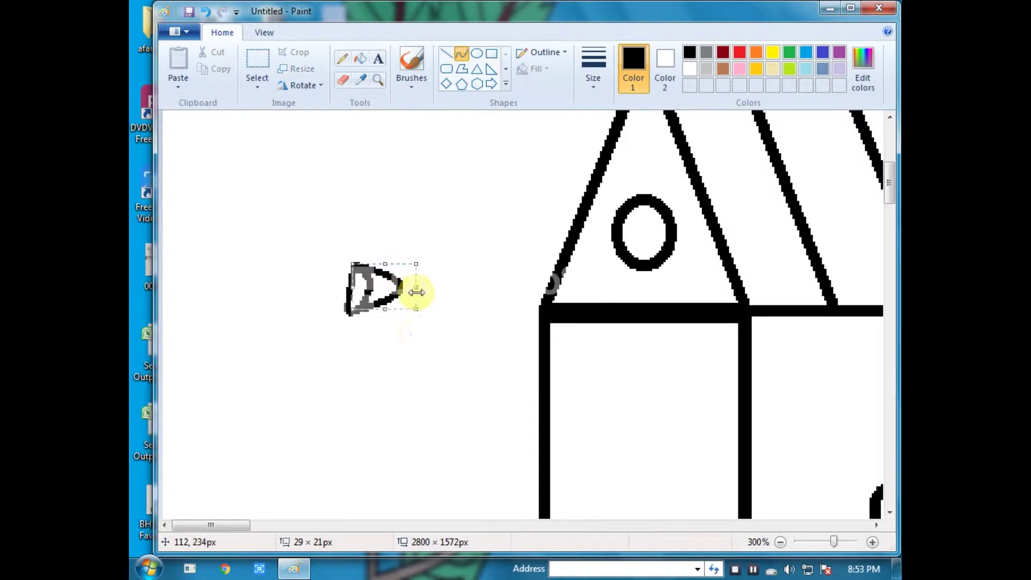
{"action": "left_click", "coordinate": [406, 296]}
{"action": "mouse_move", "coordinate": [352, 316]}
{"action": "left_mouse_down"}
{"action": "mouse_move", "coordinate": [354, 256]}
{"action": "mouse_move", "coordinate": [299, 278]}
{"action": "left_mouse_up"}
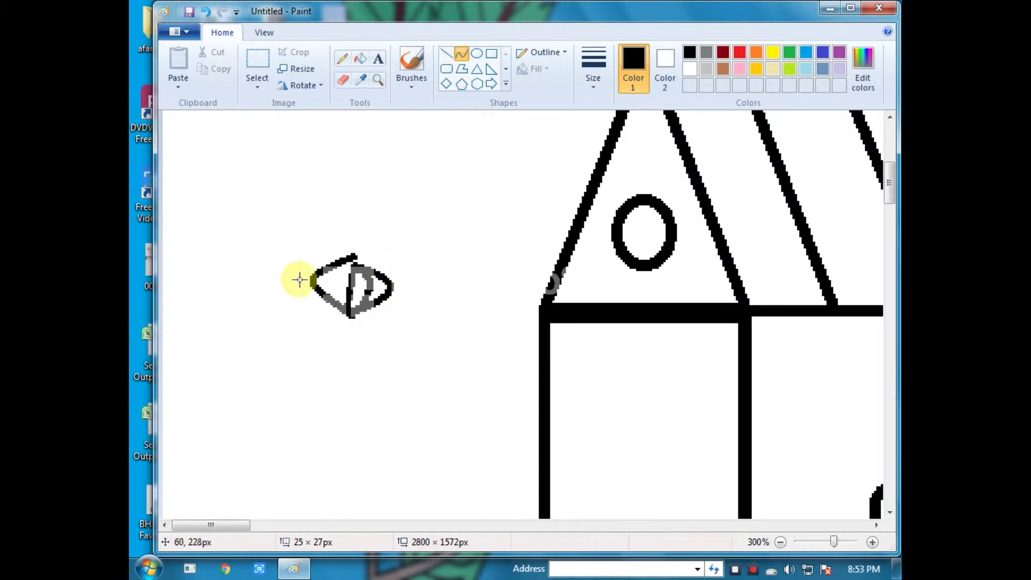
{"action": "left_click", "coordinate": [401, 343]}
Surround the rose's bud with a first ring of petals curving below, beside and above it.
{"action": "mouse_move", "coordinate": [346, 273]}
{"action": "left_mouse_down"}
{"action": "mouse_move", "coordinate": [360, 222]}
{"action": "mouse_move", "coordinate": [355, 316]}
{"action": "mouse_move", "coordinate": [426, 299]}
{"action": "mouse_move", "coordinate": [438, 308]}
{"action": "left_mouse_up"}
{"action": "left_click", "coordinate": [361, 328]}
{"action": "left_click", "coordinate": [388, 344]}
{"action": "mouse_move", "coordinate": [320, 294]}
{"action": "left_mouse_down"}
{"action": "mouse_move", "coordinate": [419, 299]}
{"action": "mouse_move", "coordinate": [363, 373]}
{"action": "mouse_move", "coordinate": [342, 239]}
{"action": "left_mouse_up"}
{"action": "left_click", "coordinate": [329, 379]}
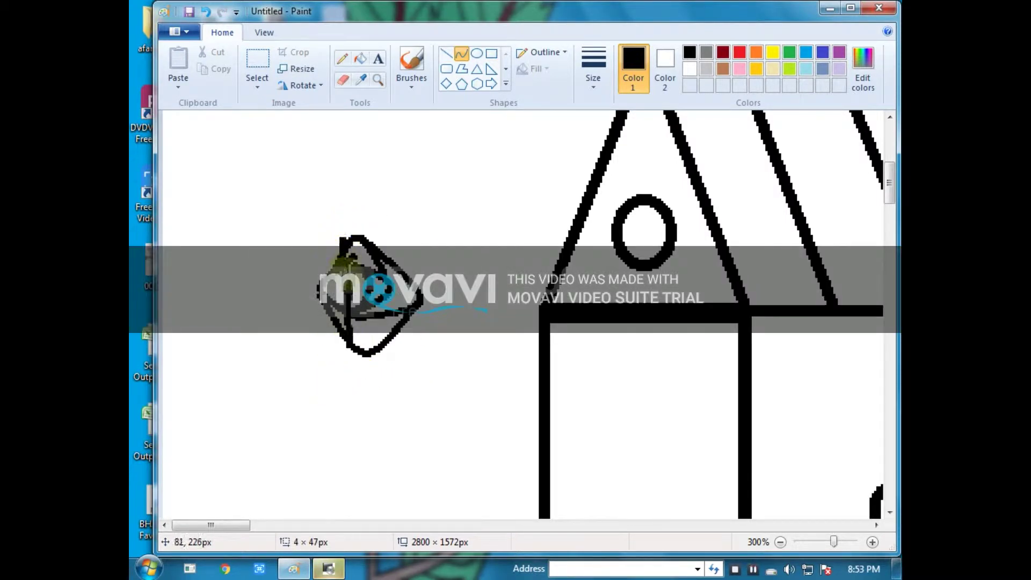
Draw a second ring of curved petals at the left, top, right and bottom of the rose's centre.
{"action": "left_click_drag", "start_coordinate": [346, 277], "coordinate": [272, 306]}
{"action": "left_click_drag", "start_coordinate": [407, 271], "coordinate": [409, 274]}
{"action": "left_click_drag", "start_coordinate": [359, 258], "coordinate": [356, 179]}
{"action": "left_click_drag", "start_coordinate": [409, 274], "coordinate": [396, 295]}
{"action": "mouse_move", "coordinate": [383, 341]}
{"action": "left_mouse_down"}
{"action": "mouse_move", "coordinate": [467, 312]}
{"action": "mouse_move", "coordinate": [466, 333]}
{"action": "mouse_move", "coordinate": [357, 395]}
{"action": "left_mouse_up"}
{"action": "left_click", "coordinate": [361, 396]}
Add curved petals to the rose's upper-left and lower-left sides.
{"action": "mouse_move", "coordinate": [305, 324]}
{"action": "left_mouse_down"}
{"action": "mouse_move", "coordinate": [314, 247]}
{"action": "mouse_move", "coordinate": [340, 215]}
{"action": "left_mouse_up"}
{"action": "left_click_drag", "start_coordinate": [320, 270], "coordinate": [276, 243]}
{"action": "left_click", "coordinate": [267, 257]}
{"action": "mouse_move", "coordinate": [346, 370]}
{"action": "left_mouse_down"}
{"action": "mouse_move", "coordinate": [285, 301]}
{"action": "mouse_move", "coordinate": [282, 276]}
{"action": "left_mouse_up"}
{"action": "left_click_drag", "start_coordinate": [301, 328], "coordinate": [287, 364]}
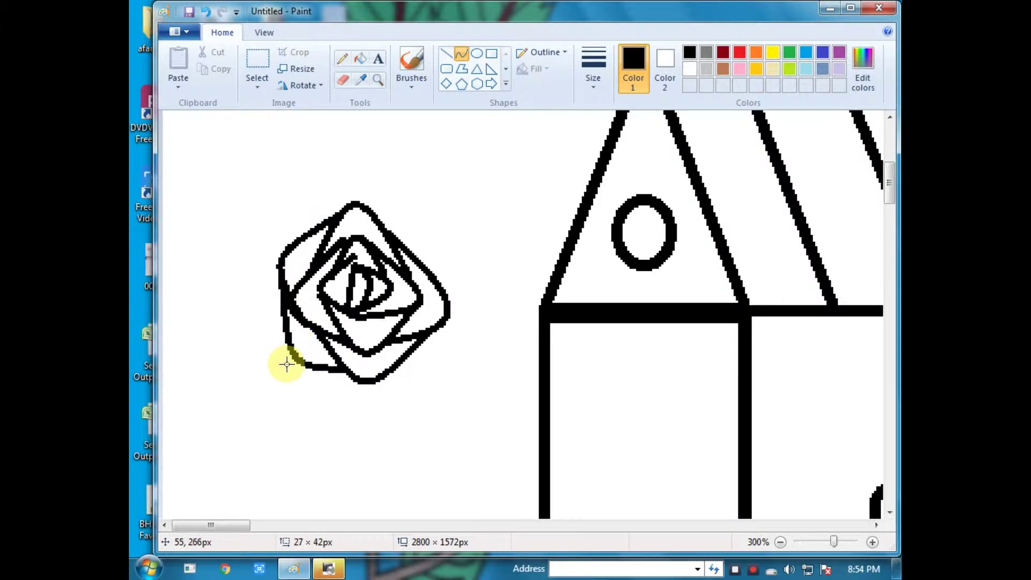
{"action": "left_click", "coordinate": [274, 367]}
Add curved petals to the rose's upper-right and lower-right sides.
{"action": "left_click_drag", "start_coordinate": [450, 301], "coordinate": [367, 210]}
{"action": "mouse_move", "coordinate": [409, 247]}
{"action": "left_mouse_down"}
{"action": "mouse_move", "coordinate": [443, 217]}
{"action": "mouse_move", "coordinate": [414, 210]}
{"action": "left_mouse_up"}
{"action": "left_click_drag", "start_coordinate": [390, 369], "coordinate": [453, 300]}
{"action": "left_click_drag", "start_coordinate": [423, 343], "coordinate": [431, 383]}
{"action": "left_click", "coordinate": [448, 379]}
Add a curved petal below the rose and another arching over its top.
{"action": "mouse_move", "coordinate": [306, 369]}
{"action": "left_mouse_down"}
{"action": "mouse_move", "coordinate": [413, 379]}
{"action": "mouse_move", "coordinate": [377, 418]}
{"action": "left_mouse_up"}
{"action": "left_click", "coordinate": [377, 417]}
{"action": "mouse_move", "coordinate": [287, 246]}
{"action": "left_mouse_down"}
{"action": "mouse_move", "coordinate": [368, 362]}
{"action": "mouse_move", "coordinate": [378, 412]}
{"action": "mouse_move", "coordinate": [412, 216]}
{"action": "left_mouse_up"}
{"action": "left_click_drag", "start_coordinate": [357, 238], "coordinate": [350, 160]}
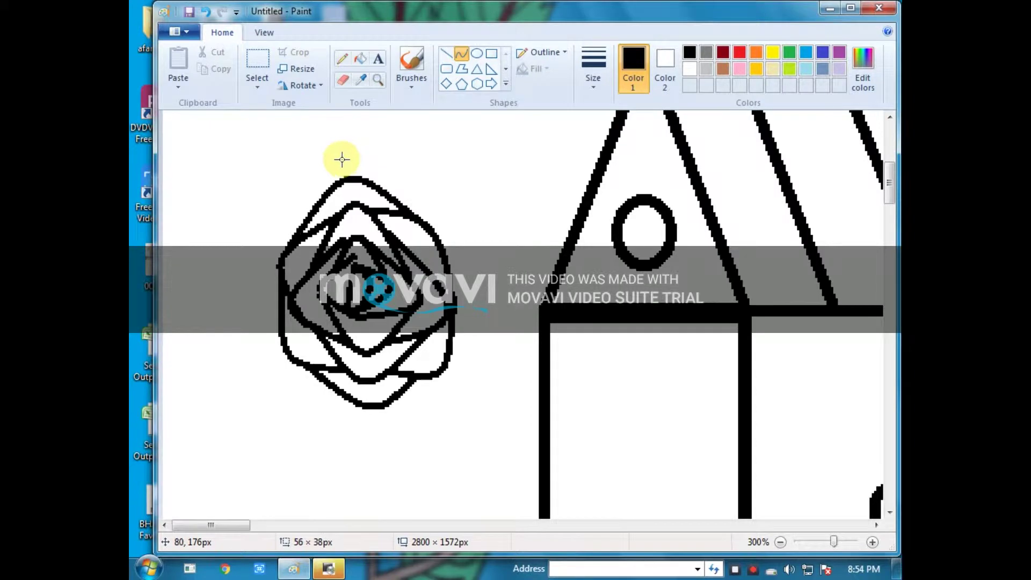
Draw further curved petals along the rose's lower-right, lower-left and left sides.
{"action": "mouse_move", "coordinate": [438, 372]}
{"action": "left_mouse_down"}
{"action": "mouse_move", "coordinate": [333, 386]}
{"action": "mouse_move", "coordinate": [406, 439]}
{"action": "left_mouse_up"}
{"action": "left_click_drag", "start_coordinate": [280, 337], "coordinate": [381, 416]}
{"action": "mouse_move", "coordinate": [331, 388]}
{"action": "left_mouse_down"}
{"action": "mouse_move", "coordinate": [306, 436]}
{"action": "mouse_move", "coordinate": [320, 430]}
{"action": "left_mouse_up"}
{"action": "left_click_drag", "start_coordinate": [293, 232], "coordinate": [290, 413]}
{"action": "mouse_move", "coordinate": [285, 322]}
{"action": "left_mouse_down"}
{"action": "mouse_move", "coordinate": [231, 314]}
{"action": "mouse_move", "coordinate": [240, 320]}
{"action": "mouse_move", "coordinate": [344, 174]}
{"action": "left_mouse_up"}
{"action": "left_click", "coordinate": [287, 403]}
Draw larger petals at the rose's upper left, upper right, lower right and bottom.
{"action": "mouse_move", "coordinate": [299, 222]}
{"action": "left_mouse_down"}
{"action": "mouse_move", "coordinate": [258, 194]}
{"action": "mouse_move", "coordinate": [259, 173]}
{"action": "mouse_move", "coordinate": [243, 158]}
{"action": "left_mouse_up"}
{"action": "mouse_move", "coordinate": [348, 174]}
{"action": "left_mouse_down"}
{"action": "mouse_move", "coordinate": [441, 251]}
{"action": "mouse_move", "coordinate": [426, 147]}
{"action": "mouse_move", "coordinate": [453, 223]}
{"action": "mouse_move", "coordinate": [435, 193]}
{"action": "mouse_move", "coordinate": [437, 161]}
{"action": "left_mouse_up"}
{"action": "mouse_move", "coordinate": [423, 400]}
{"action": "left_mouse_down"}
{"action": "mouse_move", "coordinate": [444, 241]}
{"action": "mouse_move", "coordinate": [483, 341]}
{"action": "mouse_move", "coordinate": [513, 352]}
{"action": "left_mouse_up"}
{"action": "mouse_move", "coordinate": [312, 419]}
{"action": "left_mouse_down"}
{"action": "mouse_move", "coordinate": [425, 395]}
{"action": "mouse_move", "coordinate": [379, 499]}
{"action": "mouse_move", "coordinate": [388, 495]}
{"action": "left_mouse_up"}
Draw a large curved petal at the rose's lower left and undo the stray last stroke.
{"action": "left_click_drag", "start_coordinate": [254, 297], "coordinate": [338, 441]}
{"action": "left_click_drag", "start_coordinate": [274, 404], "coordinate": [240, 423]}
{"action": "left_click", "coordinate": [227, 432]}
{"action": "left_click", "coordinate": [175, 381]}
{"action": "key", "text": "ctrl+z"}
Draw outer petals bulging from the rose's left side and over its top.
{"action": "left_click_drag", "start_coordinate": [258, 215], "coordinate": [245, 398]}
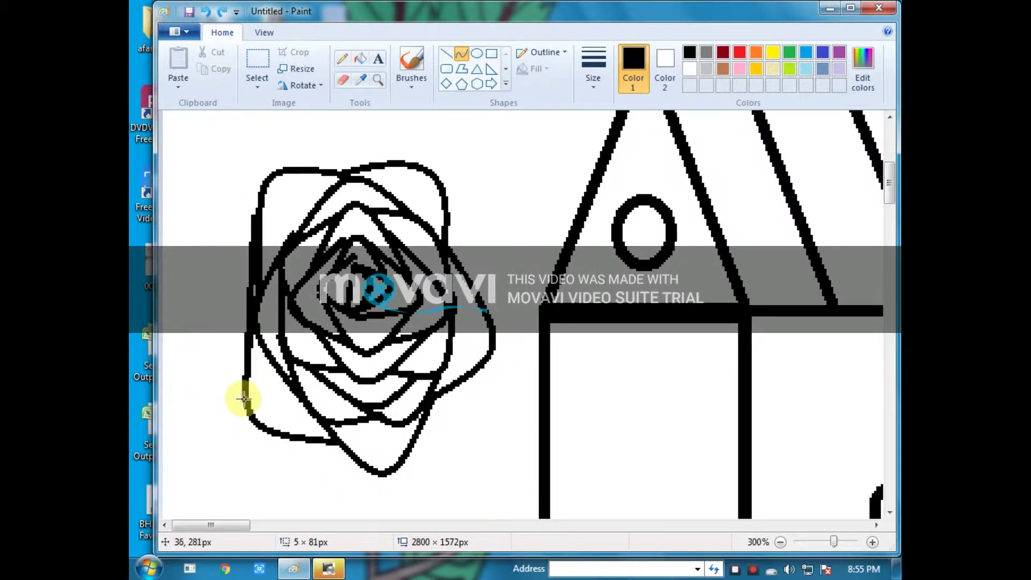
{"action": "mouse_move", "coordinate": [246, 317]}
{"action": "left_mouse_down"}
{"action": "mouse_move", "coordinate": [208, 305]}
{"action": "mouse_move", "coordinate": [204, 292]}
{"action": "left_mouse_up"}
{"action": "mouse_move", "coordinate": [304, 167]}
{"action": "left_mouse_down"}
{"action": "mouse_move", "coordinate": [400, 161]}
{"action": "mouse_move", "coordinate": [338, 119]}
{"action": "left_mouse_up"}
{"action": "left_click", "coordinate": [338, 119]}
Draw outer petals on the rose's right side and at its lower-right corner.
{"action": "mouse_move", "coordinate": [445, 192]}
{"action": "left_mouse_down"}
{"action": "mouse_move", "coordinate": [468, 307]}
{"action": "mouse_move", "coordinate": [497, 339]}
{"action": "left_mouse_up"}
{"action": "left_click_drag", "start_coordinate": [480, 261], "coordinate": [490, 224]}
{"action": "left_click", "coordinate": [490, 224]}
{"action": "left_click_drag", "start_coordinate": [479, 370], "coordinate": [407, 454]}
{"action": "left_click_drag", "start_coordinate": [441, 424], "coordinate": [456, 448]}
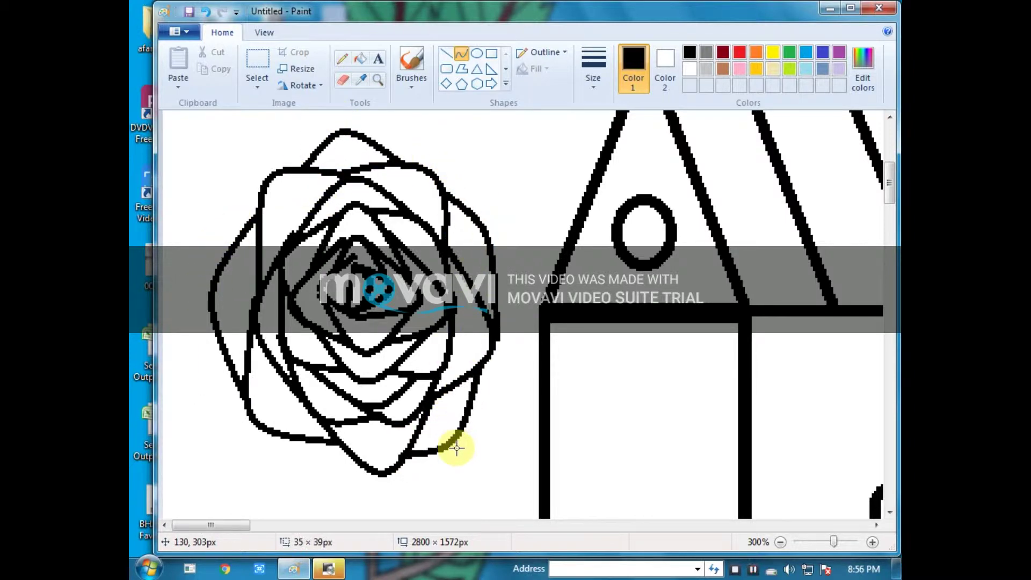
{"action": "left_click", "coordinate": [455, 450]}
Draw an outer petal below the rose's lower-left edge and another about 46 × 54 px at its upper left.
{"action": "left_click_drag", "start_coordinate": [365, 471], "coordinate": [264, 430]}
{"action": "left_click_drag", "start_coordinate": [302, 460], "coordinate": [306, 476]}
{"action": "left_click_drag", "start_coordinate": [262, 431], "coordinate": [288, 453]}
{"action": "left_click_drag", "start_coordinate": [247, 231], "coordinate": [321, 145]}
{"action": "left_click_drag", "start_coordinate": [276, 189], "coordinate": [248, 151]}
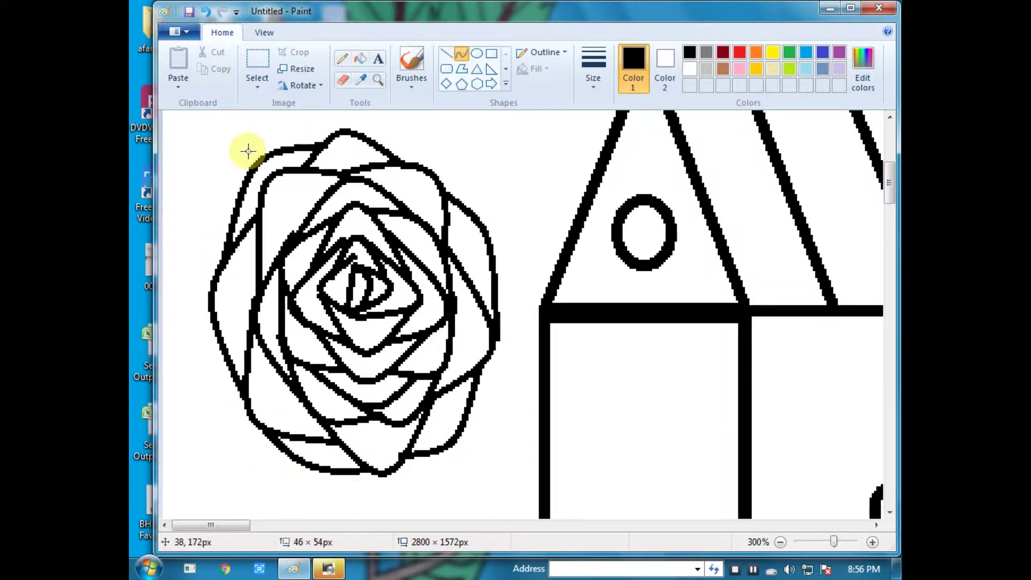
Draw a curved outer petal along the rose's lower-left edge.
{"action": "mouse_move", "coordinate": [222, 351]}
{"action": "left_mouse_down"}
{"action": "mouse_move", "coordinate": [256, 419]}
{"action": "mouse_move", "coordinate": [299, 459]}
{"action": "left_mouse_up"}
{"action": "left_click_drag", "start_coordinate": [266, 414], "coordinate": [230, 434]}
{"action": "left_click", "coordinate": [231, 434]}
{"action": "scroll", "coordinate": [388, 415], "scroll_direction": "down", "scroll_amount": 1}
{"action": "left_click", "coordinate": [226, 326]}
Draw curved outer petals along the rose's bottom edge, the lower-left one about 48 × 29 px.
{"action": "left_click_drag", "start_coordinate": [327, 373], "coordinate": [455, 345]}
{"action": "mouse_move", "coordinate": [393, 373]}
{"action": "left_mouse_down"}
{"action": "mouse_move", "coordinate": [386, 402]}
{"action": "mouse_move", "coordinate": [398, 411]}
{"action": "left_mouse_up"}
{"action": "left_click", "coordinate": [397, 410]}
{"action": "scroll", "coordinate": [348, 386], "scroll_direction": "up", "scroll_amount": 2}
{"action": "scroll", "coordinate": [322, 419], "scroll_direction": "down", "scroll_amount": 1}
{"action": "mouse_move", "coordinate": [367, 500]}
{"action": "left_mouse_down"}
{"action": "mouse_move", "coordinate": [255, 436]}
{"action": "mouse_move", "coordinate": [275, 489]}
{"action": "left_mouse_up"}
{"action": "scroll", "coordinate": [295, 453], "scroll_direction": "down", "scroll_amount": 2, "text": "ctrl"}
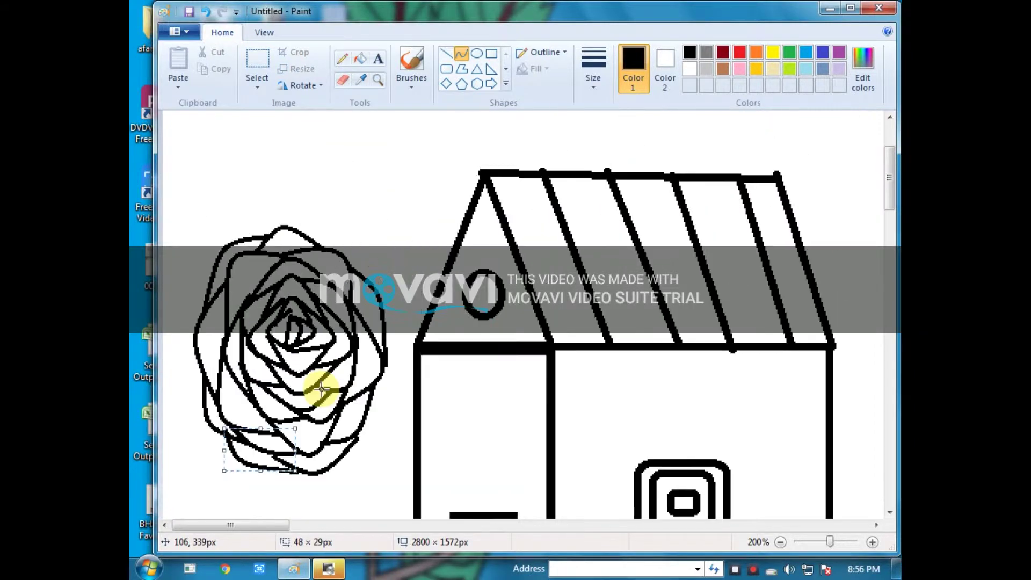
{"action": "scroll", "coordinate": [238, 271], "scroll_direction": "up", "scroll_amount": 2, "text": "ctrl"}
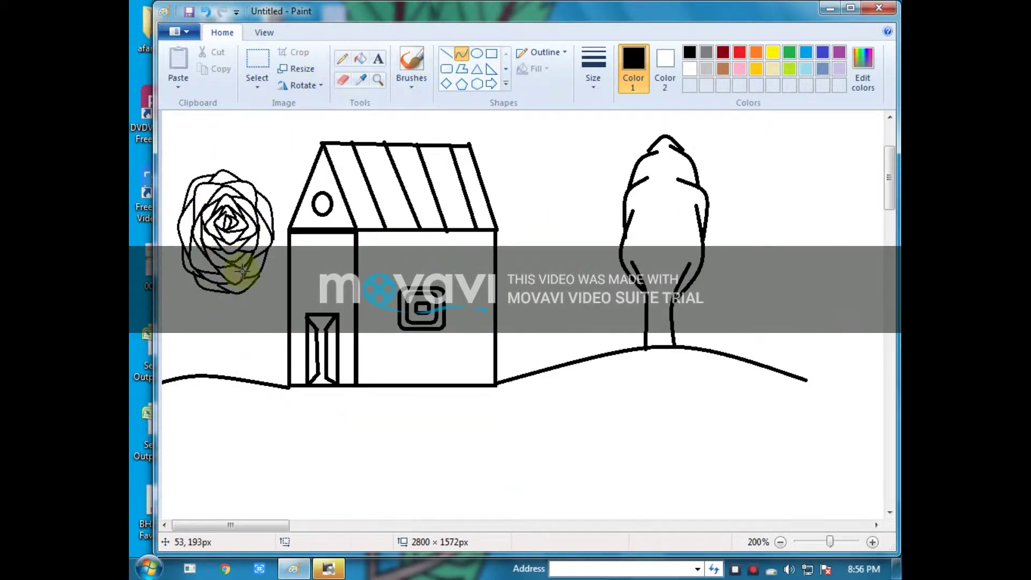
{"action": "left_click", "coordinate": [448, 52]}
{"action": "mouse_move", "coordinate": [324, 294]}
{"action": "left_mouse_down"}
{"action": "mouse_move", "coordinate": [311, 421]}
{"action": "mouse_move", "coordinate": [327, 507]}
{"action": "left_mouse_up"}
{"action": "scroll", "coordinate": [339, 387], "scroll_direction": "down", "scroll_amount": 5}
{"action": "scroll", "coordinate": [340, 387], "scroll_direction": "up", "scroll_amount": 2}
{"action": "key", "text": "ctrl+z"}
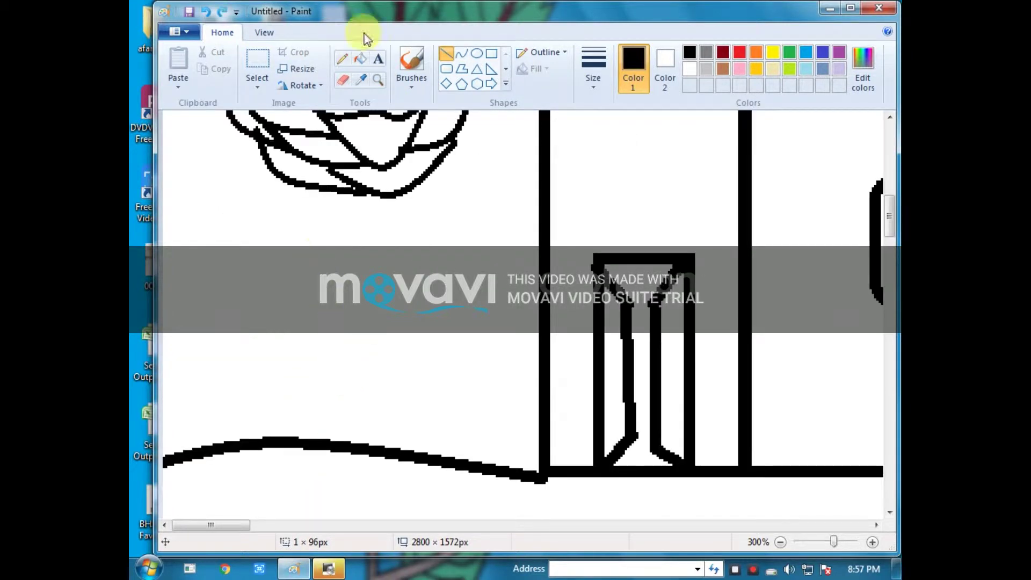
Draw two curved stem lines from the rose's base, narrowing down to the ground line.
{"action": "mouse_move", "coordinate": [324, 200]}
{"action": "left_mouse_down"}
{"action": "mouse_move", "coordinate": [322, 437]}
{"action": "mouse_move", "coordinate": [340, 241]}
{"action": "mouse_move", "coordinate": [344, 307]}
{"action": "left_mouse_up"}
{"action": "left_click_drag", "start_coordinate": [382, 200], "coordinate": [335, 439]}
{"action": "left_click_drag", "start_coordinate": [368, 258], "coordinate": [361, 236]}
{"action": "left_click", "coordinate": [401, 274]}
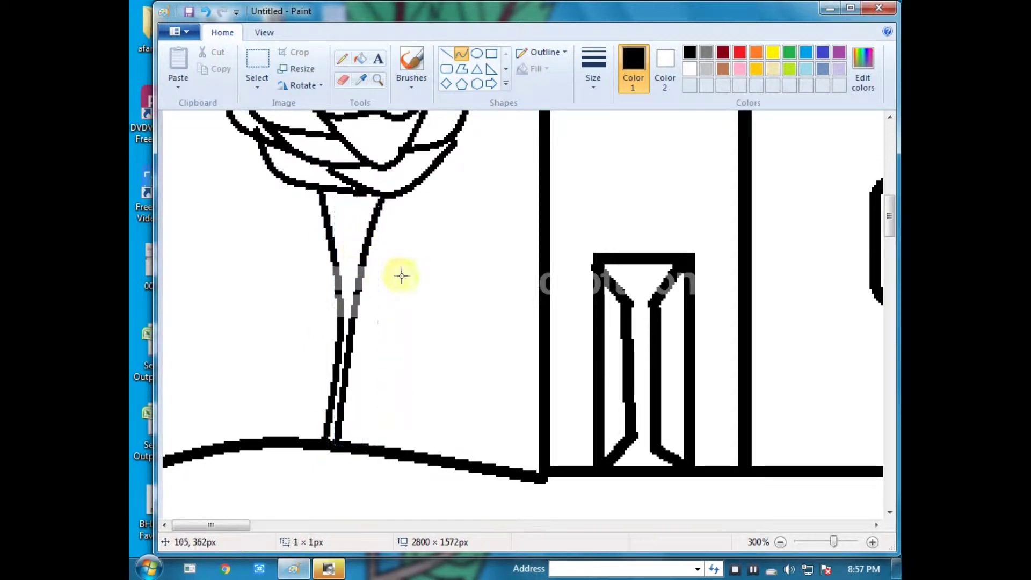
Erase gaps in the upper stem lines and bridge them with short straight lines as jagged thorns on both sides.
{"action": "scroll", "coordinate": [402, 273], "scroll_direction": "up", "scroll_amount": 1}
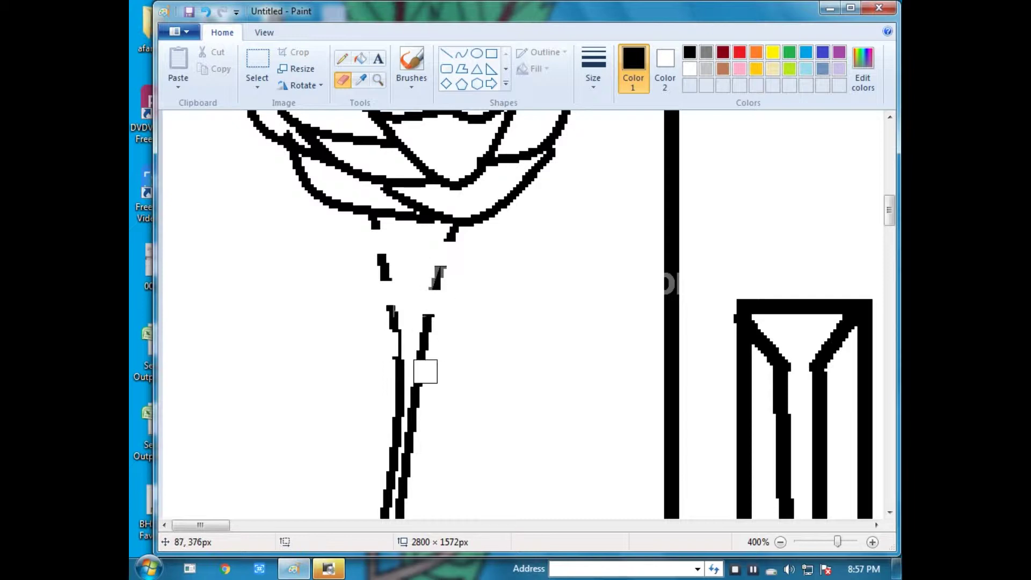
{"action": "left_click", "coordinate": [446, 54]}
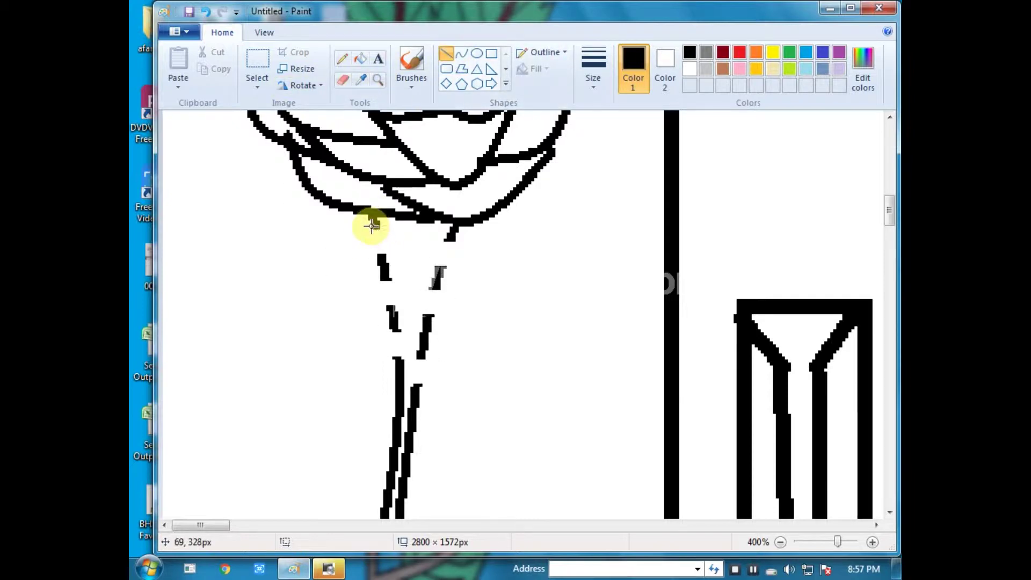
{"action": "left_click_drag", "start_coordinate": [353, 221], "coordinate": [363, 261]}
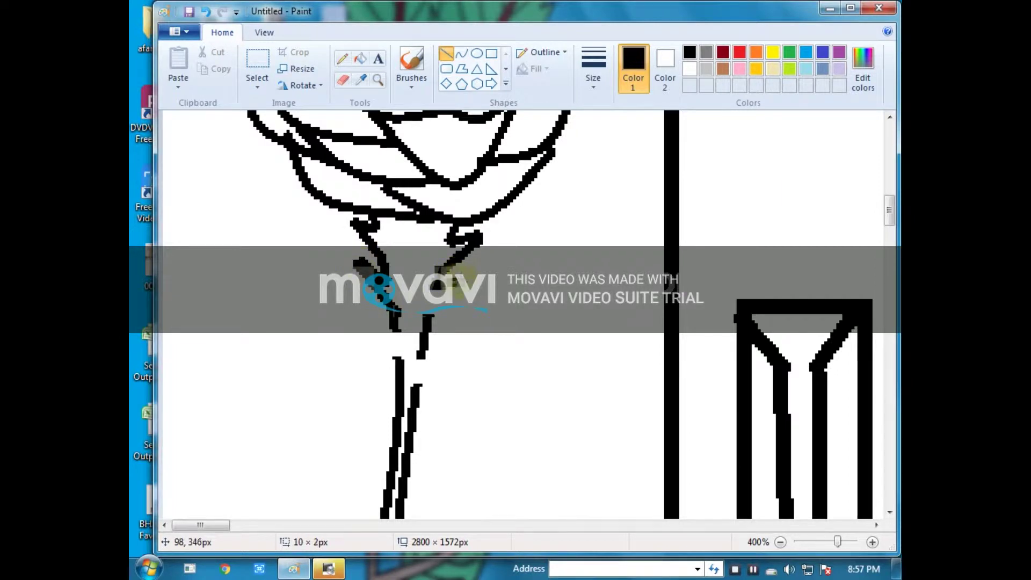
{"action": "left_click_drag", "start_coordinate": [389, 327], "coordinate": [373, 328]}
{"action": "left_click_drag", "start_coordinate": [421, 365], "coordinate": [440, 350]}
{"action": "left_click_drag", "start_coordinate": [416, 393], "coordinate": [441, 350]}
Select the rose with its stem and shrink it to about 98 × 222 px, keeping it standing on the ground line.
{"action": "scroll", "coordinate": [402, 345], "scroll_direction": "down", "scroll_amount": 4}
{"action": "scroll", "coordinate": [408, 333], "scroll_direction": "up", "scroll_amount": 4}
{"action": "scroll", "coordinate": [441, 228], "scroll_direction": "up", "scroll_amount": 3}
{"action": "scroll", "coordinate": [445, 220], "scroll_direction": "down", "scroll_amount": 4}
{"action": "scroll", "coordinate": [459, 223], "scroll_direction": "up", "scroll_amount": 4}
{"action": "scroll", "coordinate": [430, 230], "scroll_direction": "down", "scroll_amount": 3}
{"action": "scroll", "coordinate": [411, 231], "scroll_direction": "up", "scroll_amount": 3}
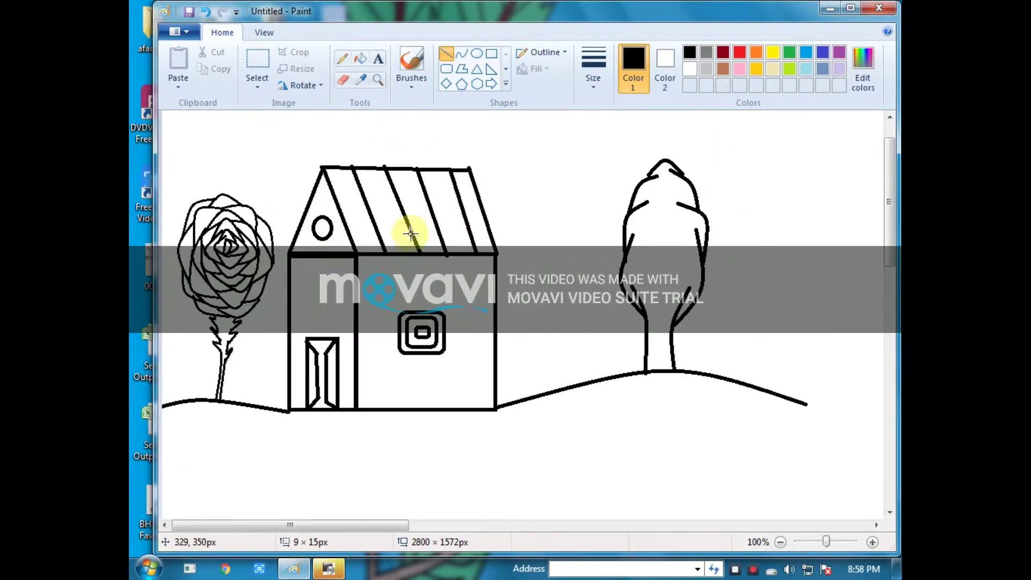
{"action": "left_click", "coordinate": [258, 60]}
{"action": "left_click_drag", "start_coordinate": [277, 182], "coordinate": [278, 380]}
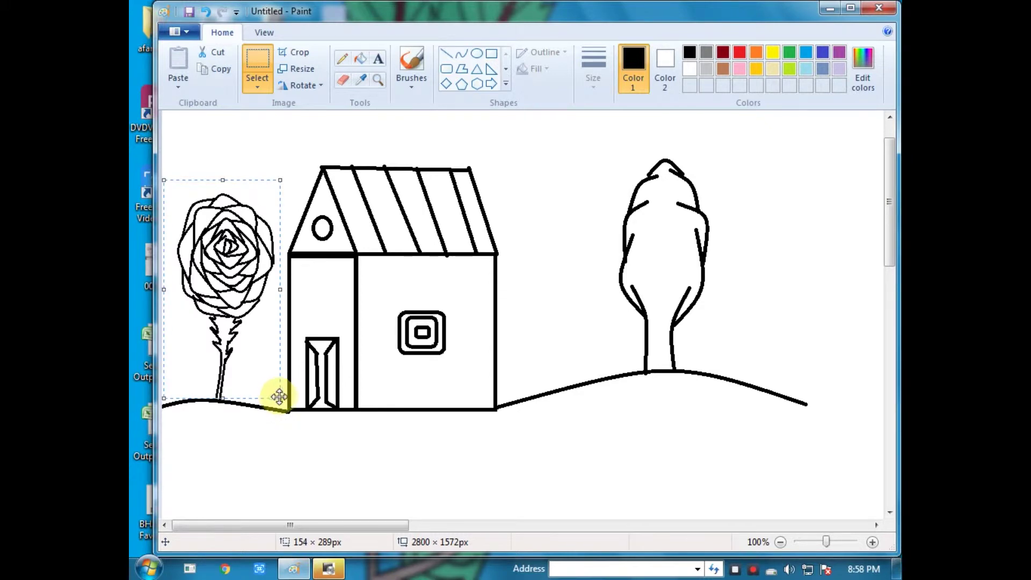
{"action": "left_click_drag", "start_coordinate": [263, 290], "coordinate": [262, 290]}
{"action": "left_click_drag", "start_coordinate": [214, 180], "coordinate": [214, 231]}
{"action": "mouse_move", "coordinate": [262, 316]}
{"action": "left_mouse_down"}
{"action": "mouse_move", "coordinate": [237, 319]}
{"action": "mouse_move", "coordinate": [232, 300]}
{"action": "left_mouse_up"}
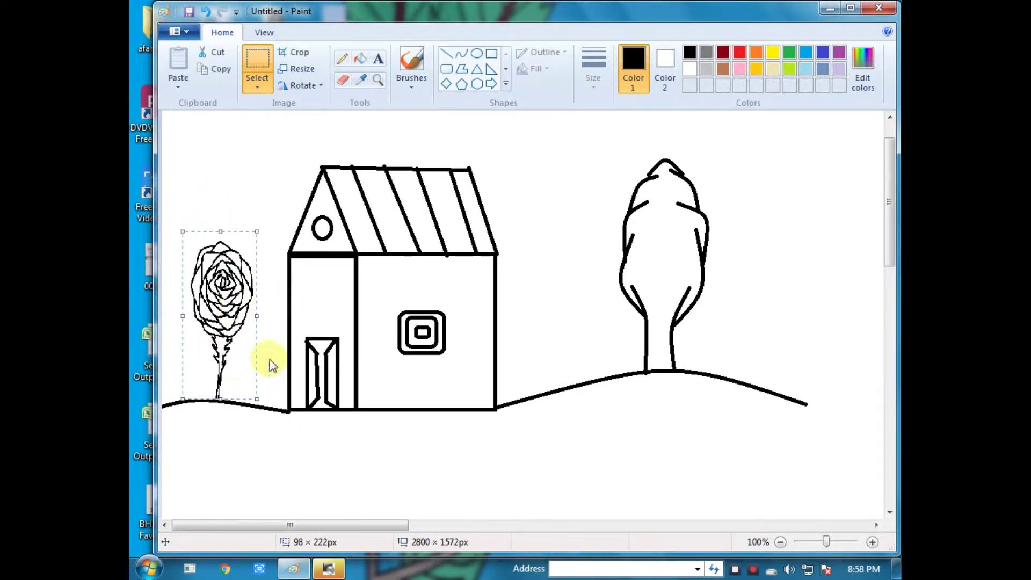
{"action": "scroll", "coordinate": [271, 349], "scroll_direction": "up", "scroll_amount": 3}
{"action": "scroll", "coordinate": [479, 232], "scroll_direction": "up", "scroll_amount": 1}
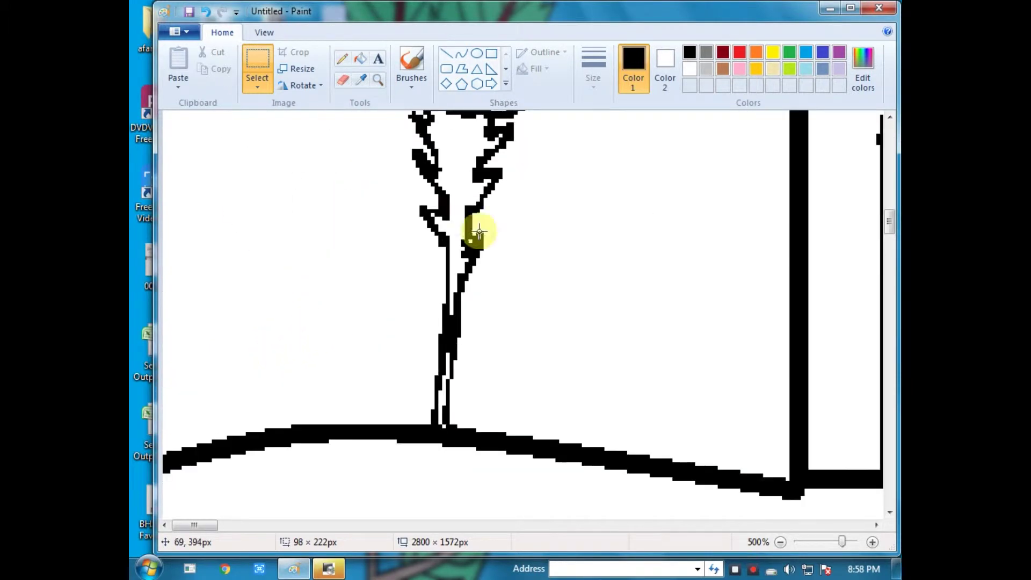
{"action": "left_click", "coordinate": [344, 79]}
{"action": "left_click", "coordinate": [461, 54]}
{"action": "left_click_drag", "start_coordinate": [459, 309], "coordinate": [627, 203]}
{"action": "left_click_drag", "start_coordinate": [585, 230], "coordinate": [572, 270]}
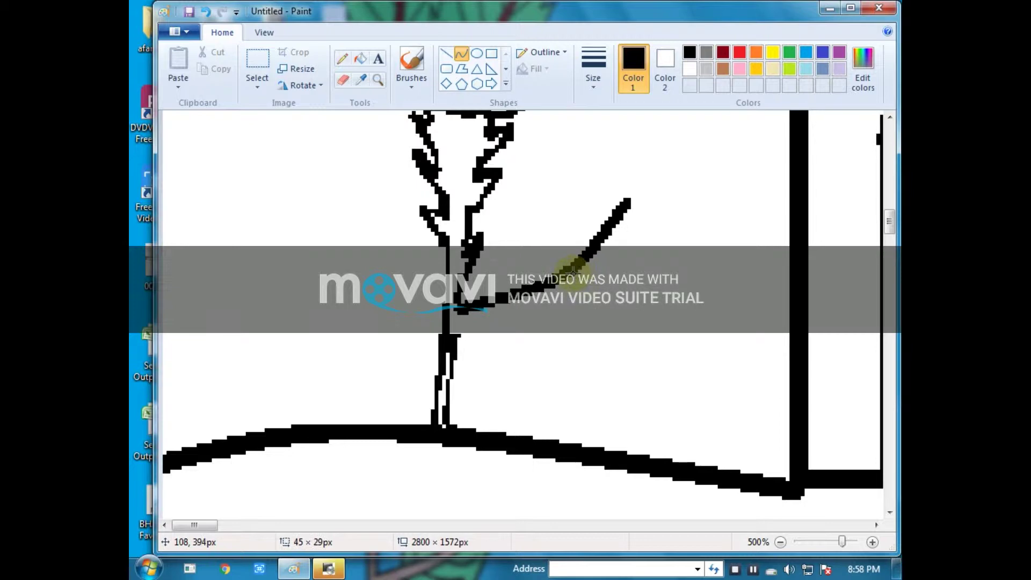
{"action": "key", "text": "ctrl+z"}
{"action": "left_click", "coordinate": [593, 80]}
{"action": "left_click", "coordinate": [604, 111]}
{"action": "left_click_drag", "start_coordinate": [459, 303], "coordinate": [595, 238]}
{"action": "key", "text": "ctrl+z"}
Draw a pointed leaf on the right side of the stem with a curved double midrib and curved upper and lower edges.
{"action": "left_click", "coordinate": [592, 82]}
{"action": "left_click", "coordinate": [598, 141]}
{"action": "left_click_drag", "start_coordinate": [460, 303], "coordinate": [638, 207]}
{"action": "mouse_move", "coordinate": [590, 233]}
{"action": "left_mouse_down"}
{"action": "mouse_move", "coordinate": [573, 269]}
{"action": "mouse_move", "coordinate": [451, 357]}
{"action": "mouse_move", "coordinate": [626, 212]}
{"action": "mouse_move", "coordinate": [572, 298]}
{"action": "left_mouse_up"}
{"action": "left_click_drag", "start_coordinate": [463, 299], "coordinate": [712, 184]}
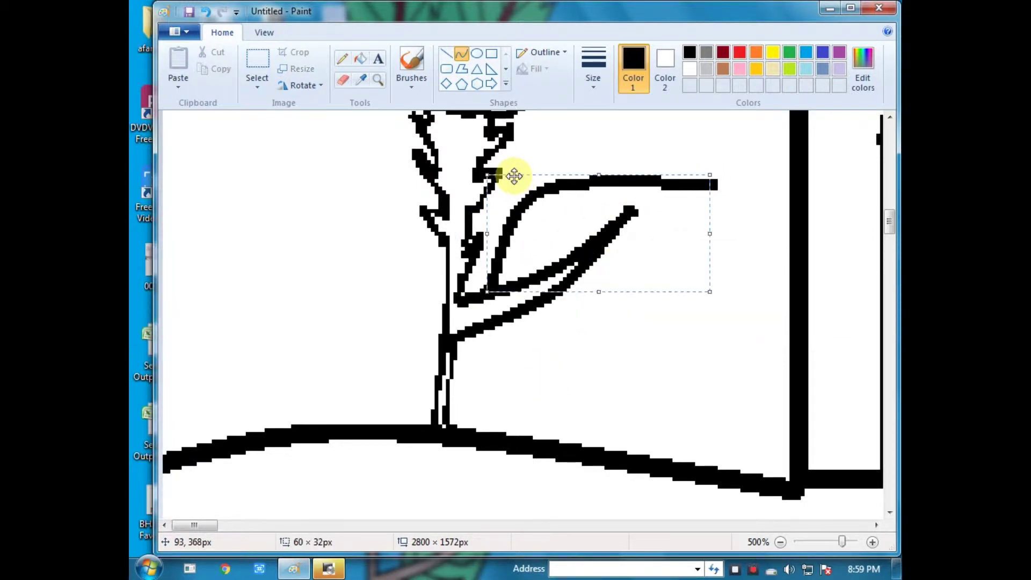
{"action": "left_click_drag", "start_coordinate": [490, 329], "coordinate": [588, 367]}
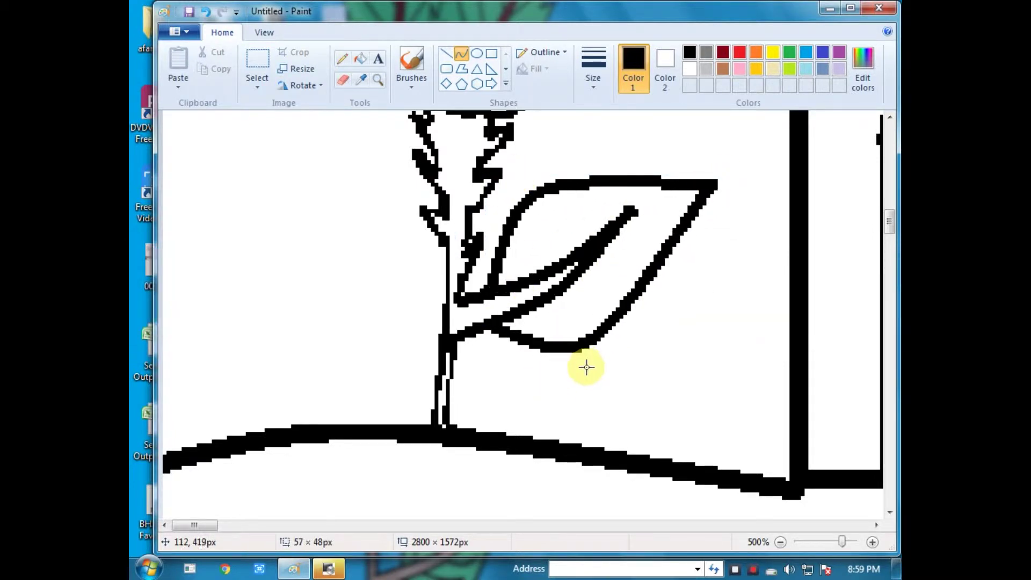
{"action": "left_click", "coordinate": [654, 381]}
Draw three short straight veins on the upper half of the leaf and three on the lower half.
{"action": "left_click", "coordinate": [446, 53]}
{"action": "left_click_drag", "start_coordinate": [519, 277], "coordinate": [542, 214]}
{"action": "left_click_drag", "start_coordinate": [559, 257], "coordinate": [590, 201]}
{"action": "left_click_drag", "start_coordinate": [609, 238], "coordinate": [627, 188]}
{"action": "left_click_drag", "start_coordinate": [547, 302], "coordinate": [589, 314]}
{"action": "left_click_drag", "start_coordinate": [590, 263], "coordinate": [636, 257]}
{"action": "left_click_drag", "start_coordinate": [621, 217], "coordinate": [659, 214]}
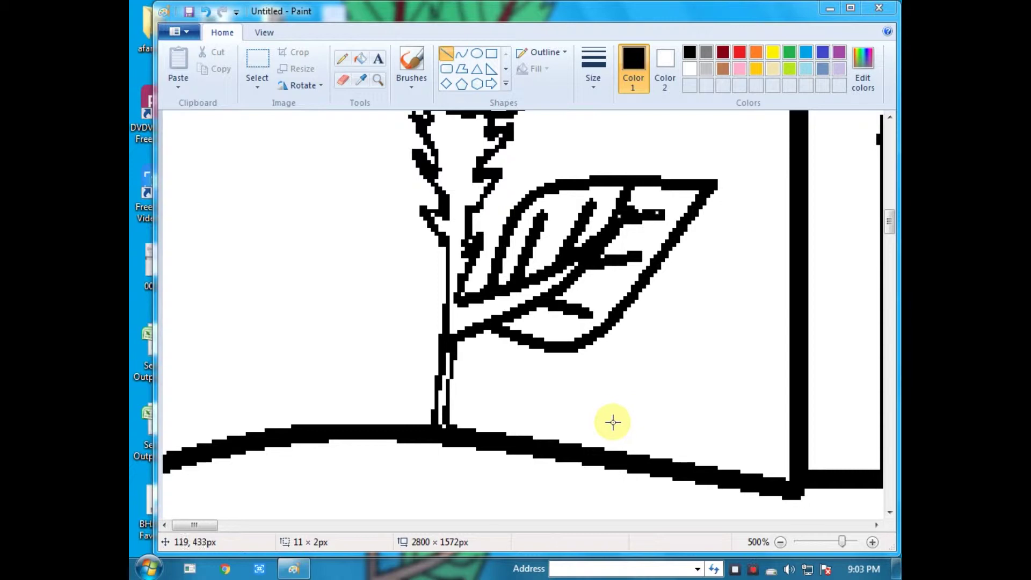
Draw a row of large straight-sided mountain peaks across the sky, from above the rose to beyond the tree.
{"action": "scroll", "coordinate": [564, 395], "scroll_direction": "down", "scroll_amount": 4}
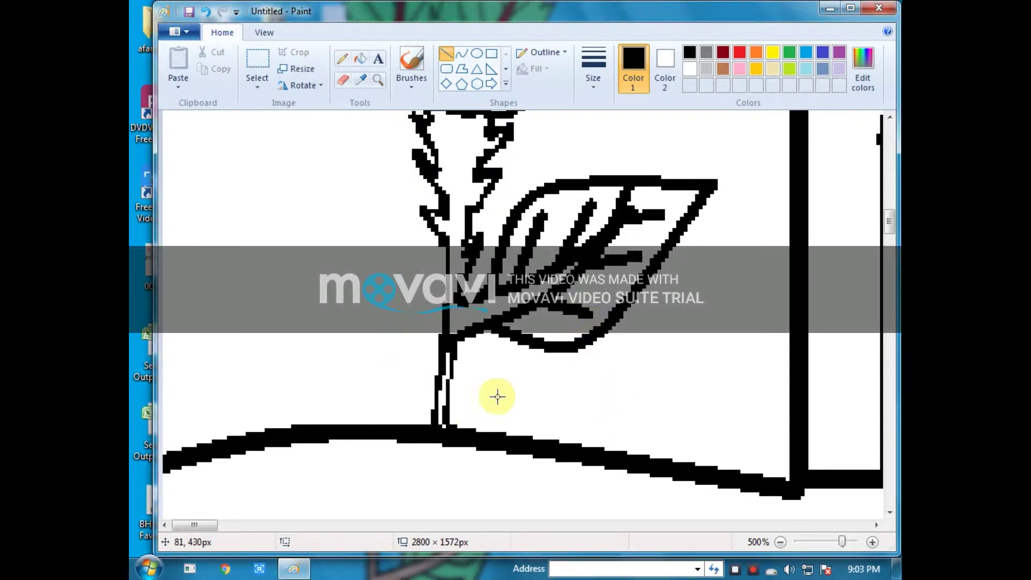
{"action": "scroll", "coordinate": [525, 374], "scroll_direction": "down", "scroll_amount": 1}
{"action": "scroll", "coordinate": [547, 345], "scroll_direction": "up", "scroll_amount": 1}
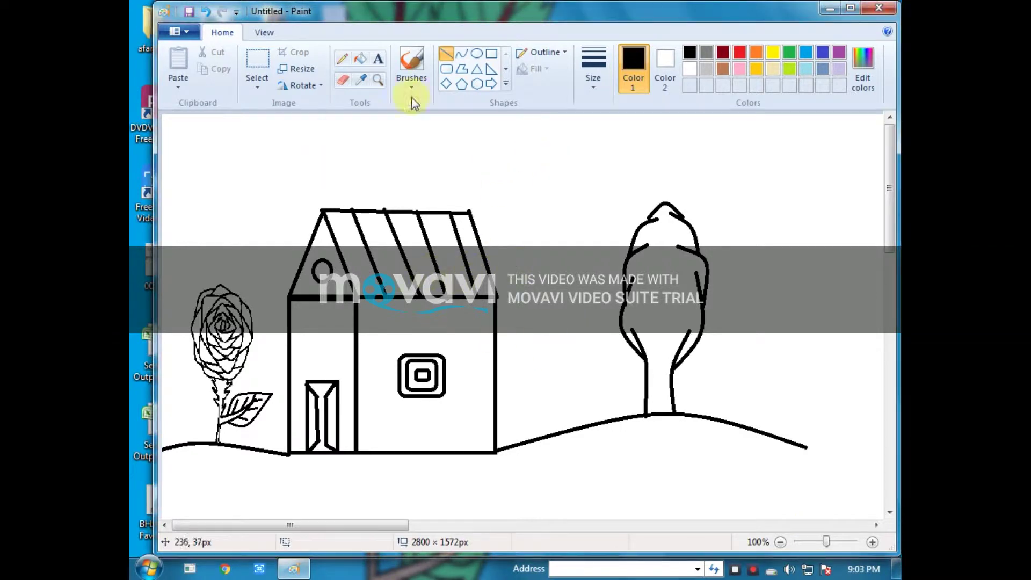
{"action": "left_click_drag", "start_coordinate": [163, 232], "coordinate": [217, 139]}
{"action": "left_click_drag", "start_coordinate": [258, 219], "coordinate": [227, 144]}
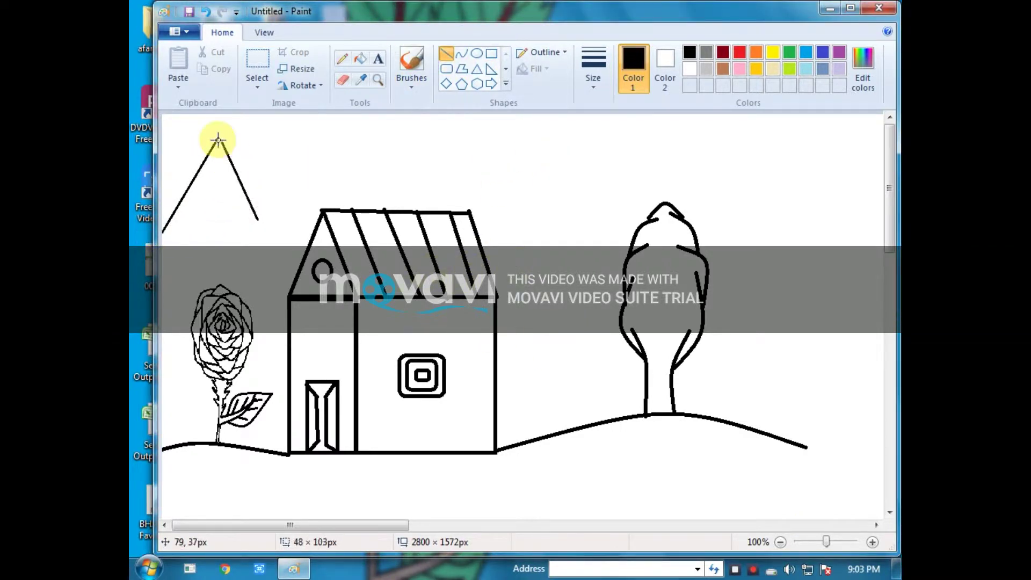
{"action": "left_click_drag", "start_coordinate": [339, 206], "coordinate": [294, 127]}
{"action": "left_click_drag", "start_coordinate": [243, 189], "coordinate": [294, 126]}
{"action": "mouse_move", "coordinate": [338, 206]}
{"action": "left_mouse_down"}
{"action": "mouse_move", "coordinate": [439, 140]}
{"action": "mouse_move", "coordinate": [417, 136]}
{"action": "left_mouse_up"}
{"action": "left_click_drag", "start_coordinate": [487, 215], "coordinate": [418, 136]}
{"action": "mouse_move", "coordinate": [471, 194]}
{"action": "left_mouse_down"}
{"action": "mouse_move", "coordinate": [549, 132]}
{"action": "mouse_move", "coordinate": [539, 130]}
{"action": "left_mouse_up"}
{"action": "mouse_move", "coordinate": [601, 208]}
{"action": "left_mouse_down"}
{"action": "mouse_move", "coordinate": [536, 140]}
{"action": "mouse_move", "coordinate": [541, 131]}
{"action": "mouse_move", "coordinate": [594, 187]}
{"action": "mouse_move", "coordinate": [656, 131]}
{"action": "mouse_move", "coordinate": [719, 202]}
{"action": "mouse_move", "coordinate": [773, 145]}
{"action": "left_mouse_up"}
Draw two smaller background peaks in the gaps between the mountains above the rose and the house.
{"action": "scroll", "coordinate": [575, 188], "scroll_direction": "up", "scroll_amount": 1}
{"action": "scroll", "coordinate": [575, 189], "scroll_direction": "down", "scroll_amount": 1}
{"action": "scroll", "coordinate": [365, 188], "scroll_direction": "up", "scroll_amount": 1}
{"action": "left_click_drag", "start_coordinate": [324, 177], "coordinate": [344, 146]}
{"action": "left_click_drag", "start_coordinate": [383, 195], "coordinate": [344, 148]}
{"action": "left_click_drag", "start_coordinate": [465, 210], "coordinate": [546, 129]}
{"action": "left_click_drag", "start_coordinate": [604, 220], "coordinate": [549, 130]}
Draw two background peaks between the mountains near the tree, the last with a right slope about 38 × 73 px.
{"action": "mouse_move", "coordinate": [258, 525]}
{"action": "left_mouse_down"}
{"action": "mouse_move", "coordinate": [397, 546]}
{"action": "mouse_move", "coordinate": [332, 537]}
{"action": "left_mouse_up"}
{"action": "left_click_drag", "start_coordinate": [518, 212], "coordinate": [581, 128]}
{"action": "left_click_drag", "start_coordinate": [644, 203], "coordinate": [581, 127]}
{"action": "left_click_drag", "start_coordinate": [358, 525], "coordinate": [404, 525]}
{"action": "left_click_drag", "start_coordinate": [500, 225], "coordinate": [549, 127]}
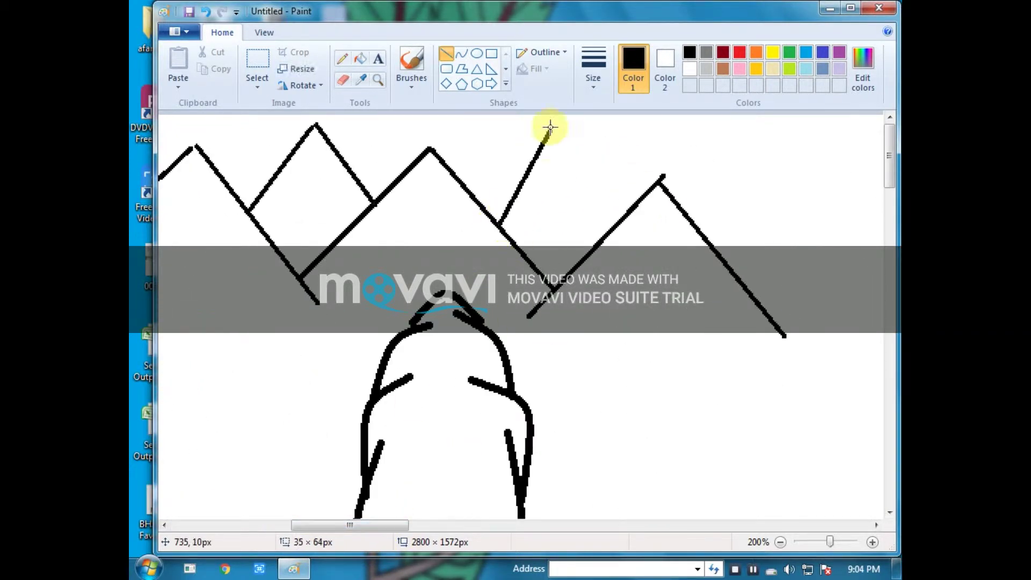
{"action": "left_click_drag", "start_coordinate": [609, 232], "coordinate": [553, 126]}
Draw a sun arc about 84 × 33 px between the mountains above the roof's right end, with small elliptical facial features.
{"action": "scroll", "coordinate": [525, 253], "scroll_direction": "down", "scroll_amount": 2}
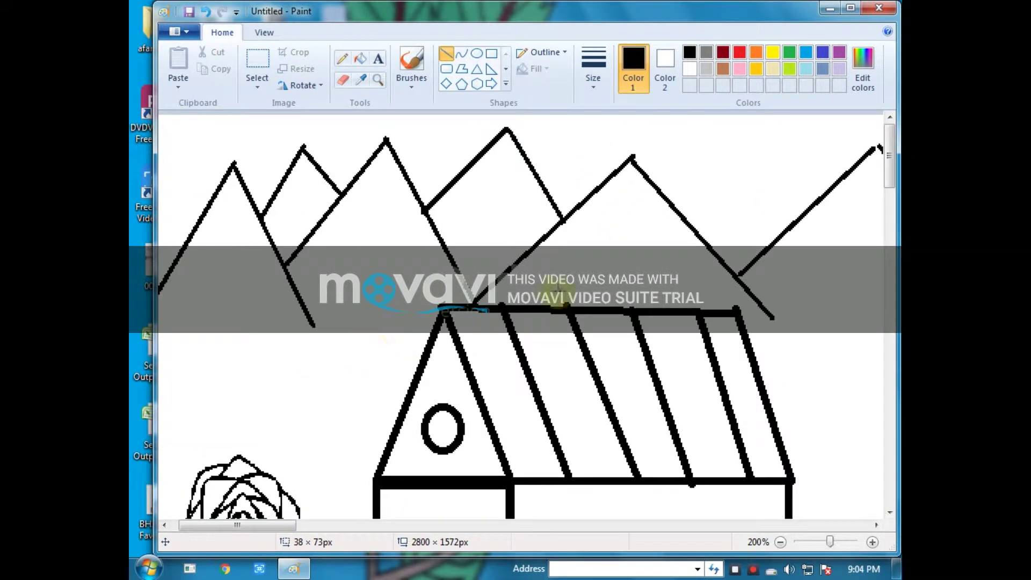
{"action": "mouse_move", "coordinate": [681, 213]}
{"action": "left_mouse_down"}
{"action": "mouse_move", "coordinate": [805, 213]}
{"action": "mouse_move", "coordinate": [739, 165]}
{"action": "left_mouse_up"}
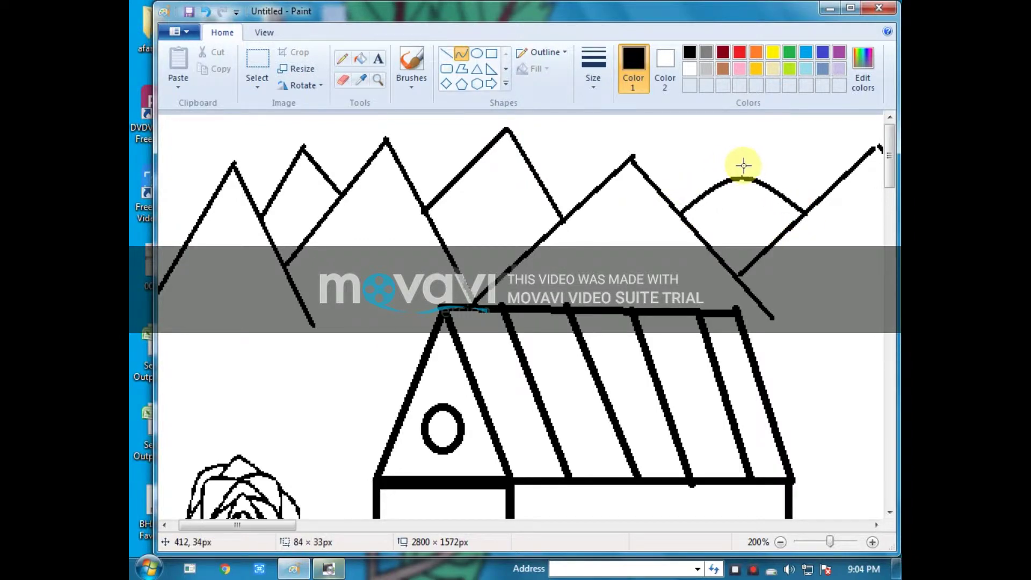
{"action": "left_click", "coordinate": [476, 53]}
{"action": "mouse_move", "coordinate": [708, 208]}
{"action": "left_mouse_down"}
{"action": "mouse_move", "coordinate": [718, 220]}
{"action": "mouse_move", "coordinate": [763, 219]}
{"action": "mouse_move", "coordinate": [738, 237]}
{"action": "left_mouse_up"}
{"action": "left_click_drag", "start_coordinate": [731, 254], "coordinate": [741, 260]}
Draw short straight rays radiating from the sun's arc.
{"action": "left_click", "coordinate": [446, 53]}
{"action": "mouse_move", "coordinate": [681, 178]}
{"action": "left_mouse_down"}
{"action": "mouse_move", "coordinate": [690, 201]}
{"action": "mouse_move", "coordinate": [681, 156]}
{"action": "left_mouse_up"}
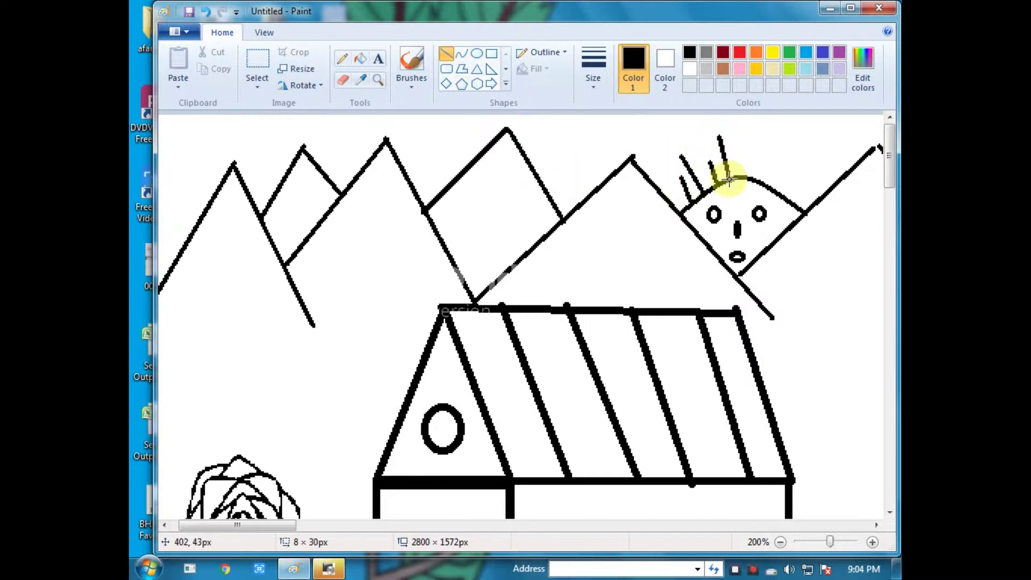
{"action": "left_click_drag", "start_coordinate": [767, 181], "coordinate": [779, 144]}
{"action": "mouse_move", "coordinate": [782, 191]}
{"action": "left_mouse_down"}
{"action": "mouse_move", "coordinate": [789, 173]}
{"action": "mouse_move", "coordinate": [814, 167]}
{"action": "left_mouse_up"}
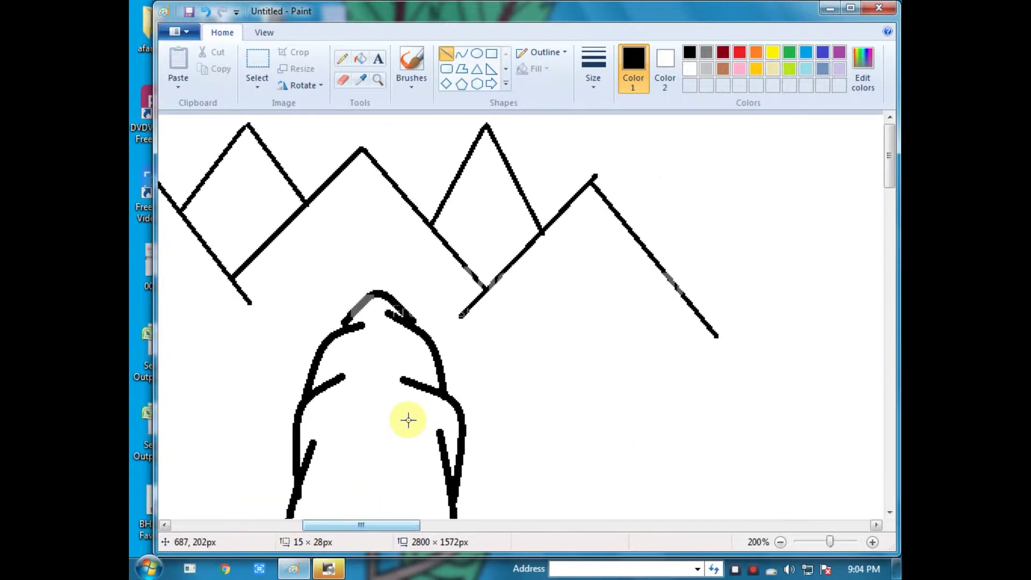
Close the bottom of the tree's crown with two straight lines meeting in a V above the trunk.
{"action": "scroll", "coordinate": [407, 419], "scroll_direction": "down", "scroll_amount": 3}
{"action": "left_click_drag", "start_coordinate": [311, 344], "coordinate": [366, 398]}
{"action": "left_click_drag", "start_coordinate": [429, 342], "coordinate": [367, 400]}
Add short straight texture strokes across the tree's crown and trunk.
{"action": "mouse_move", "coordinate": [365, 217]}
{"action": "left_mouse_down"}
{"action": "mouse_move", "coordinate": [377, 263]}
{"action": "mouse_move", "coordinate": [386, 257]}
{"action": "left_mouse_up"}
{"action": "left_click_drag", "start_coordinate": [334, 329], "coordinate": [379, 324]}
{"action": "left_click_drag", "start_coordinate": [334, 312], "coordinate": [376, 310]}
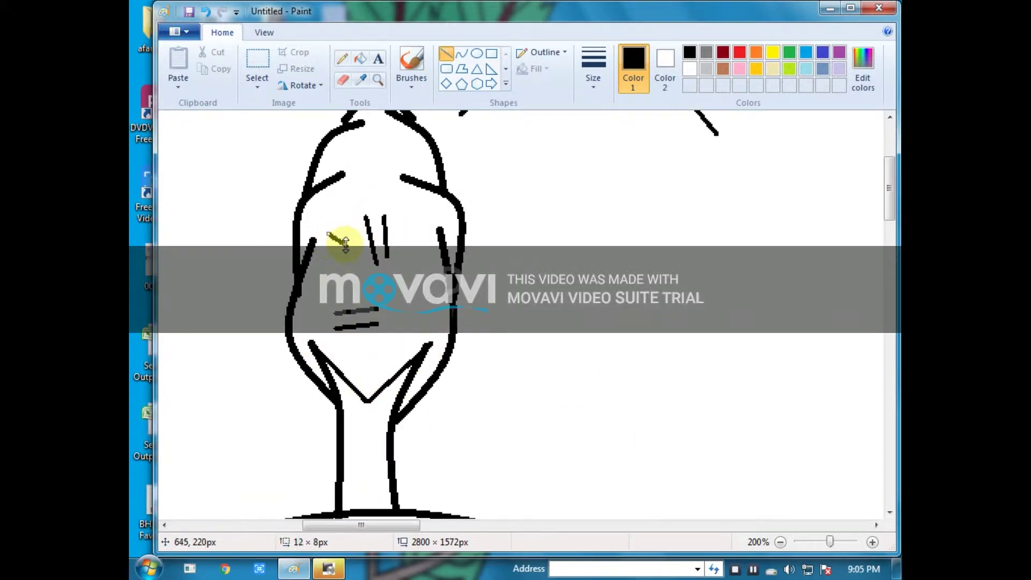
{"action": "left_click_drag", "start_coordinate": [339, 247], "coordinate": [348, 243]}
{"action": "left_click_drag", "start_coordinate": [368, 150], "coordinate": [395, 167]}
{"action": "left_click_drag", "start_coordinate": [343, 197], "coordinate": [349, 216]}
{"action": "left_click_drag", "start_coordinate": [398, 202], "coordinate": [410, 202]}
{"action": "scroll", "coordinate": [433, 302], "scroll_direction": "down", "scroll_amount": 3}
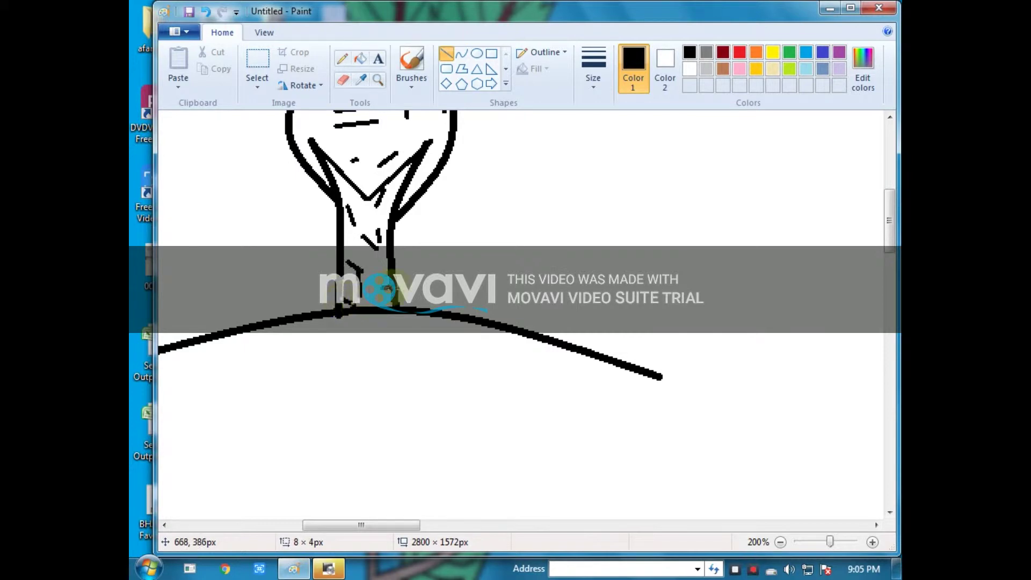
Draw a curved line leading down from the front of the house as the first edge of a path.
{"action": "scroll", "coordinate": [387, 288], "scroll_direction": "down", "scroll_amount": 1}
{"action": "left_click_drag", "start_coordinate": [360, 525], "coordinate": [269, 524]}
{"action": "scroll", "coordinate": [290, 386], "scroll_direction": "down", "scroll_amount": 3}
{"action": "scroll", "coordinate": [375, 396], "scroll_direction": "up", "scroll_amount": 2}
{"action": "scroll", "coordinate": [375, 395], "scroll_direction": "down", "scroll_amount": 2}
{"action": "left_click", "coordinate": [461, 53]}
{"action": "left_click_drag", "start_coordinate": [248, 250], "coordinate": [348, 518]}
{"action": "left_click_drag", "start_coordinate": [295, 384], "coordinate": [283, 384]}
{"action": "scroll", "coordinate": [283, 384], "scroll_direction": "down", "scroll_amount": 1}
{"action": "left_click", "coordinate": [287, 325]}
{"action": "left_click_drag", "start_coordinate": [219, 148], "coordinate": [322, 443]}
{"action": "left_click_drag", "start_coordinate": [266, 304], "coordinate": [233, 300]}
{"action": "left_click", "coordinate": [214, 242]}
{"action": "key", "text": "ctrl+z"}
Draw the path's second curved edge and a dashed centre line of four short straight strokes.
{"action": "left_click_drag", "start_coordinate": [220, 145], "coordinate": [312, 442]}
{"action": "left_click_drag", "start_coordinate": [260, 293], "coordinate": [244, 322]}
{"action": "left_click", "coordinate": [244, 322]}
{"action": "left_click", "coordinate": [324, 311]}
{"action": "left_click", "coordinate": [445, 54]}
{"action": "left_click_drag", "start_coordinate": [241, 202], "coordinate": [245, 227]}
{"action": "left_click_drag", "start_coordinate": [256, 276], "coordinate": [264, 295]}
{"action": "left_click_drag", "start_coordinate": [281, 345], "coordinate": [292, 365]}
{"action": "left_click_drag", "start_coordinate": [303, 397], "coordinate": [314, 424]}
Draw a large ellipse as a pond below the hill, to the right of the path.
{"action": "left_click", "coordinate": [476, 53]}
{"action": "left_click_drag", "start_coordinate": [386, 188], "coordinate": [642, 393]}
{"action": "left_click_drag", "start_coordinate": [551, 301], "coordinate": [541, 264]}
Draw a small striped fish in the pond's upper left with a closed tail, mouth, round eye and two bubbles.
{"action": "left_click", "coordinate": [461, 53]}
{"action": "scroll", "coordinate": [409, 231], "scroll_direction": "up", "scroll_amount": 1}
{"action": "left_click_drag", "start_coordinate": [260, 525], "coordinate": [333, 525]}
{"action": "left_click_drag", "start_coordinate": [229, 300], "coordinate": [285, 277]}
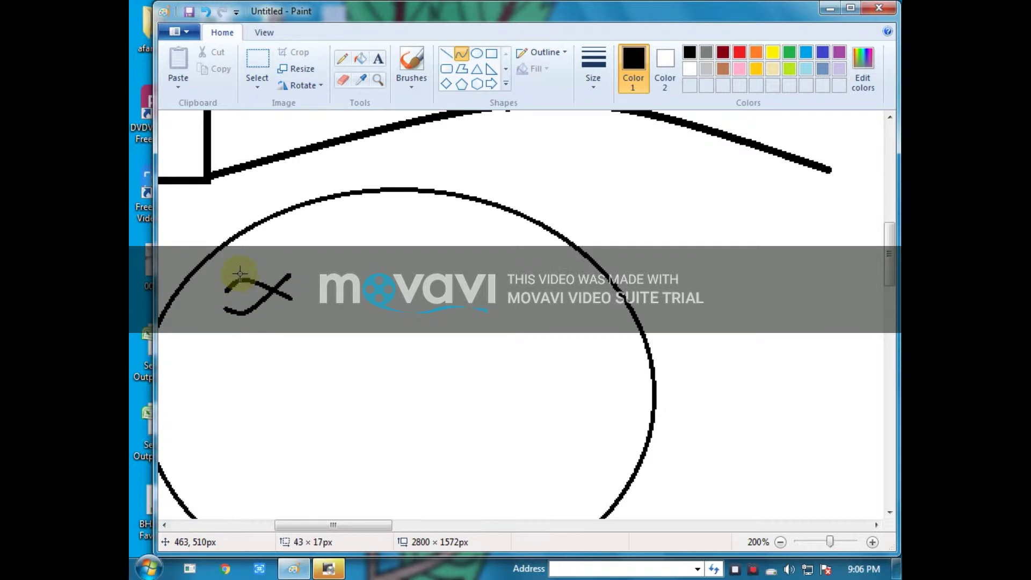
{"action": "left_click", "coordinate": [251, 339]}
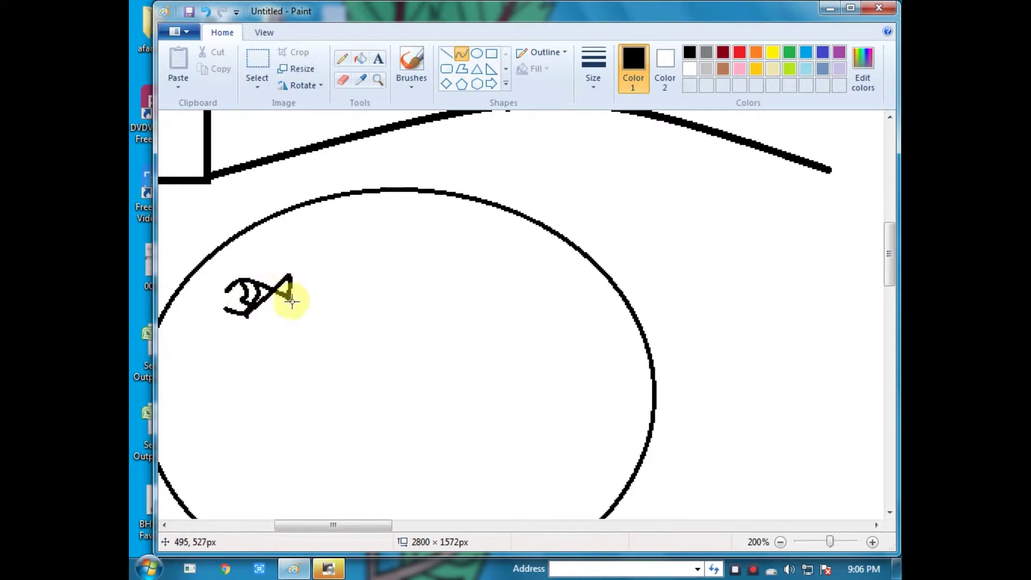
{"action": "mouse_move", "coordinate": [281, 288]}
{"action": "left_mouse_down"}
{"action": "mouse_move", "coordinate": [290, 325]}
{"action": "mouse_move", "coordinate": [288, 292]}
{"action": "left_mouse_up"}
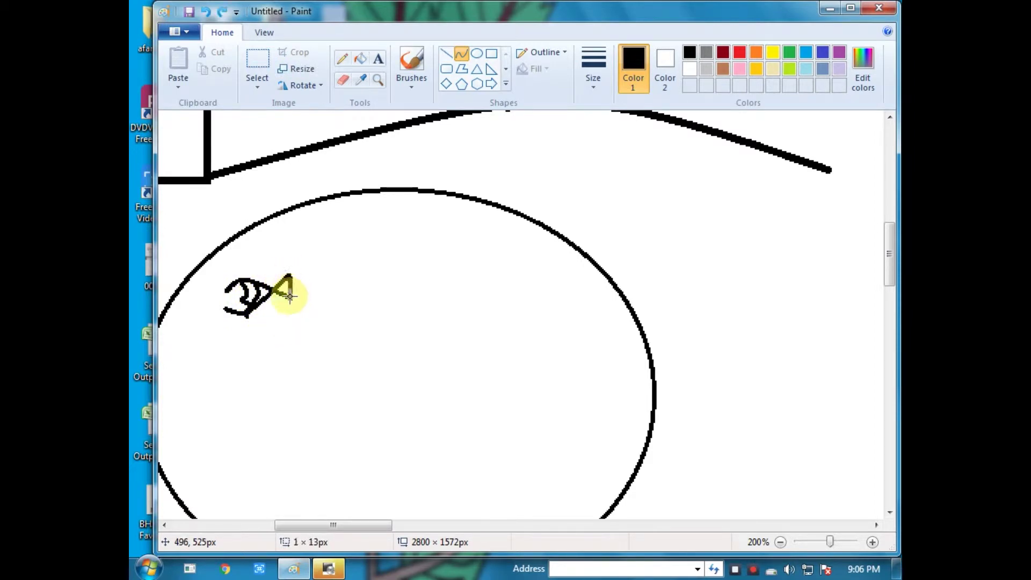
{"action": "left_click", "coordinate": [287, 289]}
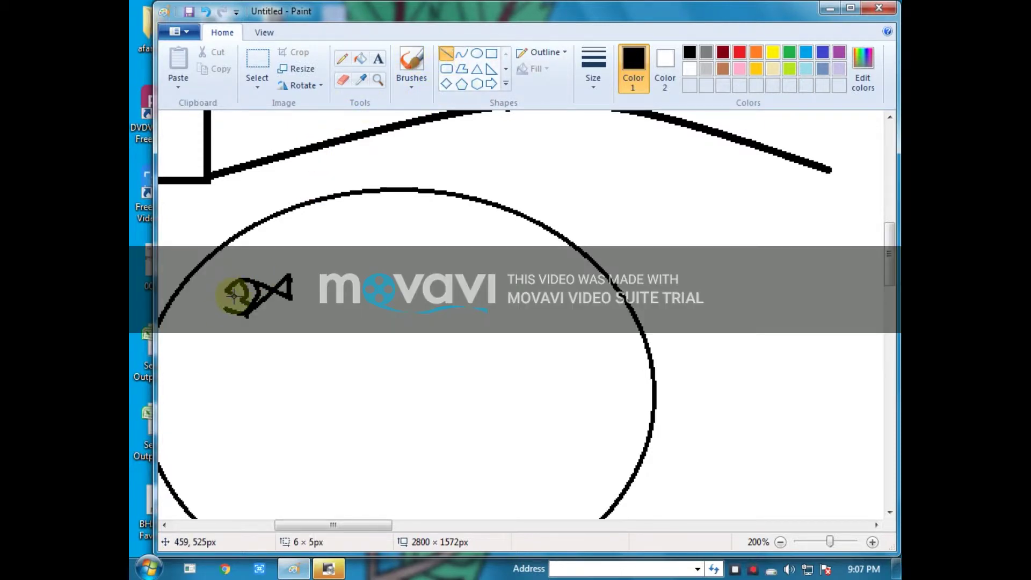
{"action": "left_click", "coordinate": [477, 53]}
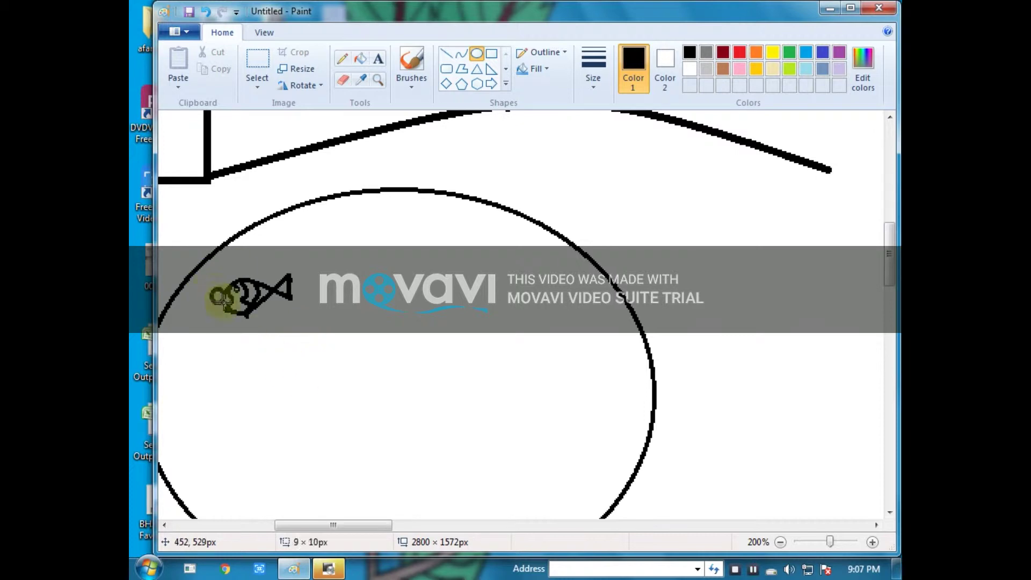
Duplicate the fish and its bubbles to the pond's upper middle and lower middle, then enlarge and reposition the lower copy.
{"action": "left_click", "coordinate": [257, 62]}
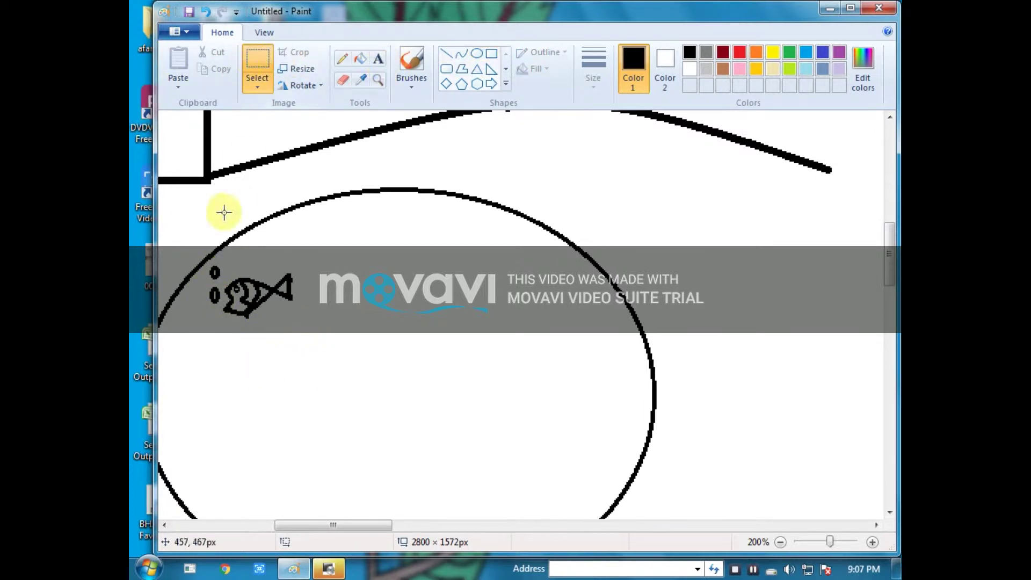
{"action": "left_click_drag", "start_coordinate": [287, 312], "coordinate": [455, 406], "text": "ctrl"}
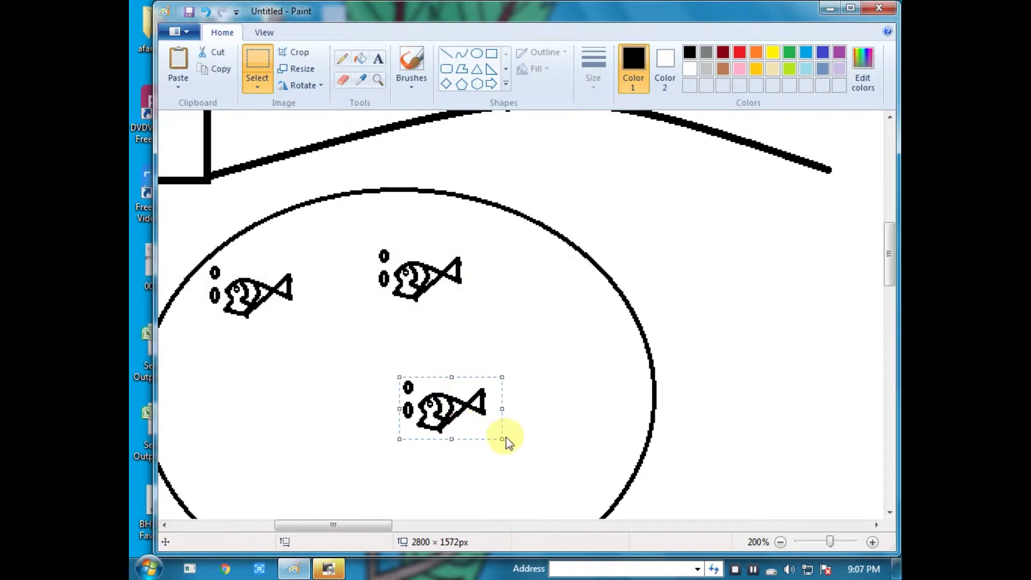
{"action": "left_click_drag", "start_coordinate": [502, 440], "coordinate": [528, 469]}
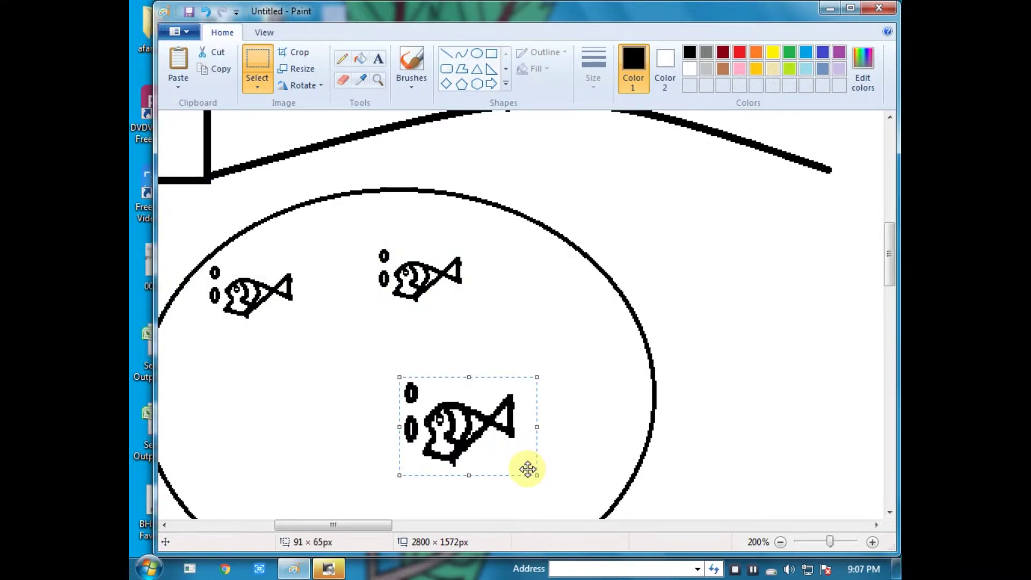
{"action": "left_click_drag", "start_coordinate": [467, 463], "coordinate": [469, 459]}
{"action": "left_click_drag", "start_coordinate": [463, 422], "coordinate": [472, 469]}
{"action": "scroll", "coordinate": [472, 469], "scroll_direction": "down", "scroll_amount": 2}
{"action": "left_click_drag", "start_coordinate": [472, 375], "coordinate": [465, 401]}
Paste two more fish into the pond, placing a resized one at its lower left and one near its right edge.
{"action": "key", "text": "ctrl+v"}
{"action": "left_click_drag", "start_coordinate": [194, 154], "coordinate": [205, 356]}
{"action": "left_click_drag", "start_coordinate": [275, 379], "coordinate": [284, 392]}
{"action": "left_click_drag", "start_coordinate": [239, 358], "coordinate": [249, 354]}
{"action": "left_click", "coordinate": [476, 272]}
{"action": "key", "text": "ctrl+v"}
{"action": "left_click_drag", "start_coordinate": [219, 156], "coordinate": [647, 319]}
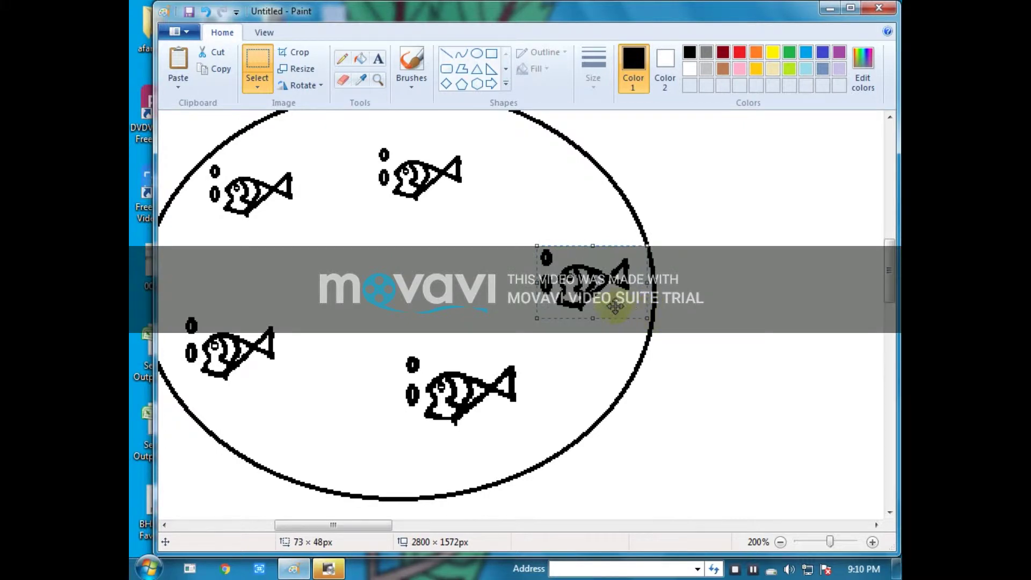
Undo the four fish copies in the pond.
{"action": "key", "text": "ctrl+z"}
{"action": "key", "text": "ctrl+z"}
{"action": "key", "text": "ctrl+z"}
{"action": "key", "text": "ctrl+z"}
{"action": "key", "text": "ctrl+z"}
Add a small third bubble above the fish's two bubbles and draw pointed line fins on its back and belly.
{"action": "left_click_drag", "start_coordinate": [207, 165], "coordinate": [307, 248]}
{"action": "scroll", "coordinate": [333, 265], "scroll_direction": "up", "scroll_amount": 1}
{"action": "left_click", "coordinate": [264, 161]}
{"action": "left_click", "coordinate": [476, 53]}
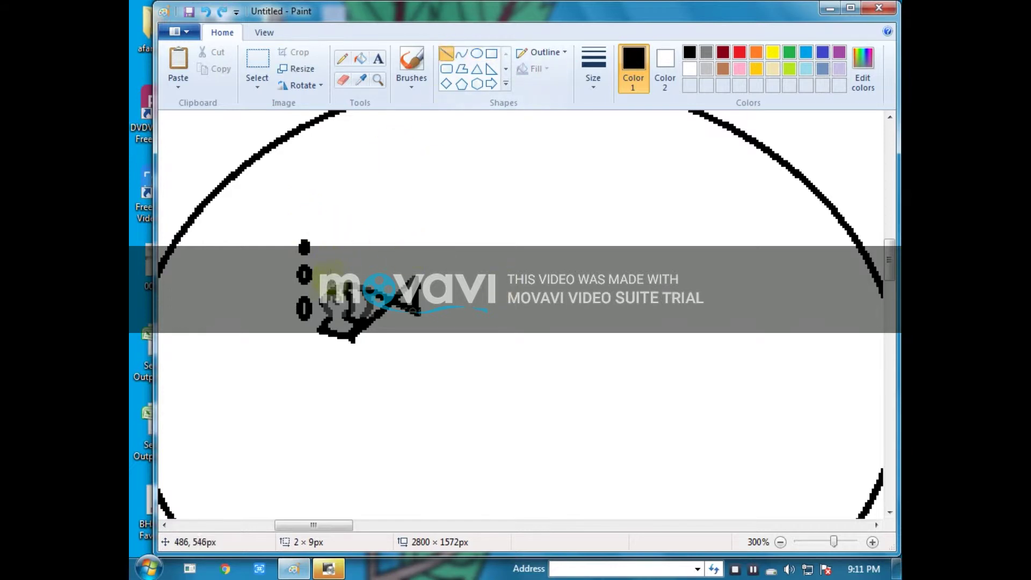
{"action": "left_click_drag", "start_coordinate": [362, 262], "coordinate": [363, 258]}
{"action": "left_click_drag", "start_coordinate": [340, 340], "coordinate": [364, 366]}
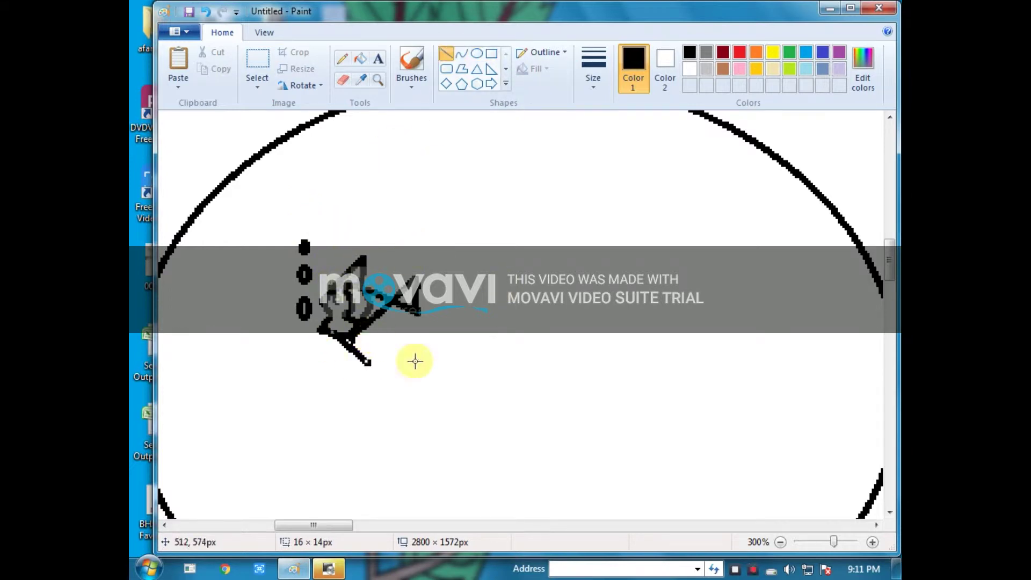
Copy the finned fish with its bubbles and place the duplicate in the pond's upper middle.
{"action": "scroll", "coordinate": [395, 366], "scroll_direction": "down", "scroll_amount": 1}
{"action": "scroll", "coordinate": [376, 269], "scroll_direction": "up", "scroll_amount": 3}
{"action": "left_click", "coordinate": [257, 62]}
{"action": "left_click_drag", "start_coordinate": [248, 291], "coordinate": [337, 384]}
{"action": "left_click_drag", "start_coordinate": [303, 346], "coordinate": [267, 313]}
{"action": "key", "text": "ctrl+v"}
{"action": "left_click_drag", "start_coordinate": [236, 163], "coordinate": [468, 298]}
Paste another finned fish near the pond's right edge and shrink it.
{"action": "key", "text": "ctrl+v"}
{"action": "scroll", "coordinate": [429, 288], "scroll_direction": "down", "scroll_amount": 2}
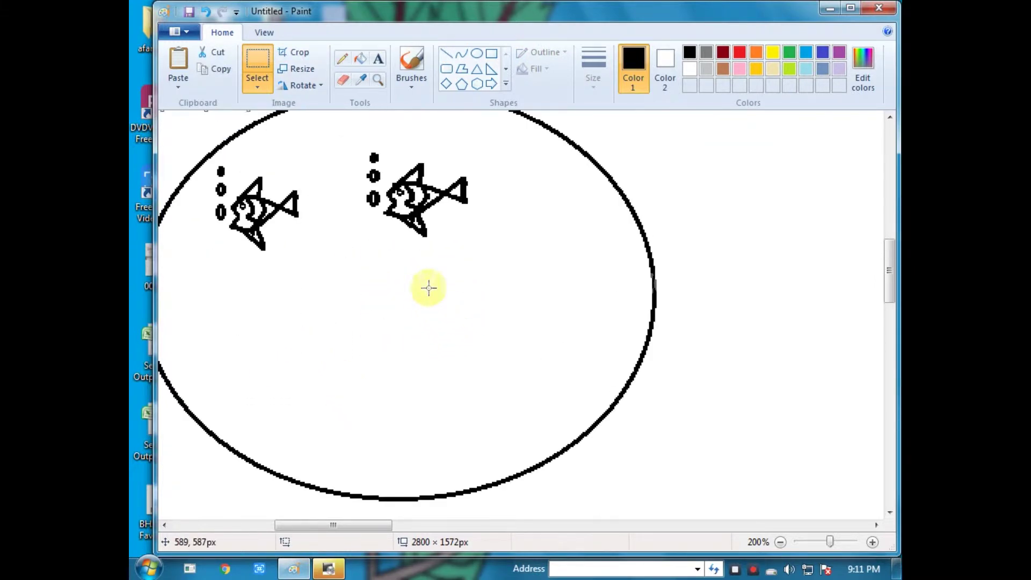
{"action": "scroll", "coordinate": [428, 288], "scroll_direction": "up", "scroll_amount": 2}
{"action": "left_click_drag", "start_coordinate": [210, 182], "coordinate": [557, 405]}
{"action": "left_click_drag", "start_coordinate": [597, 435], "coordinate": [583, 407]}
{"action": "left_click_drag", "start_coordinate": [558, 377], "coordinate": [580, 386]}
Paste one fish at the pond's lower left and another at its lower middle, enlarging the latter to about 81 × 78 px.
{"action": "key", "text": "ctrl+v"}
{"action": "left_click_drag", "start_coordinate": [204, 157], "coordinate": [223, 430]}
{"action": "scroll", "coordinate": [223, 429], "scroll_direction": "down", "scroll_amount": 2}
{"action": "key", "text": "ctrl+v"}
{"action": "left_click_drag", "start_coordinate": [212, 164], "coordinate": [401, 346]}
{"action": "left_click_drag", "start_coordinate": [438, 394], "coordinate": [473, 434]}
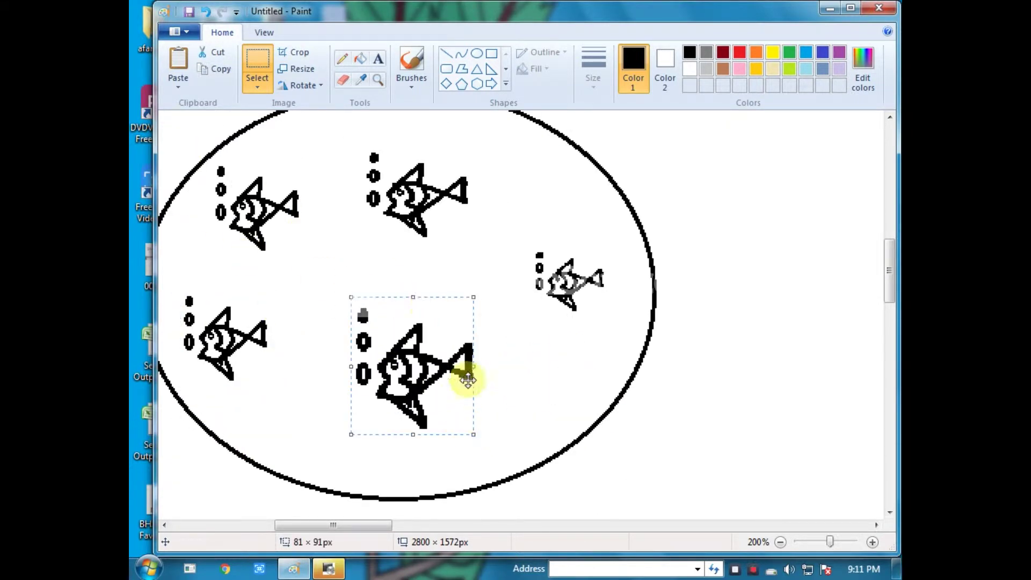
{"action": "left_click_drag", "start_coordinate": [411, 297], "coordinate": [412, 317]}
{"action": "left_click_drag", "start_coordinate": [424, 395], "coordinate": [417, 407]}
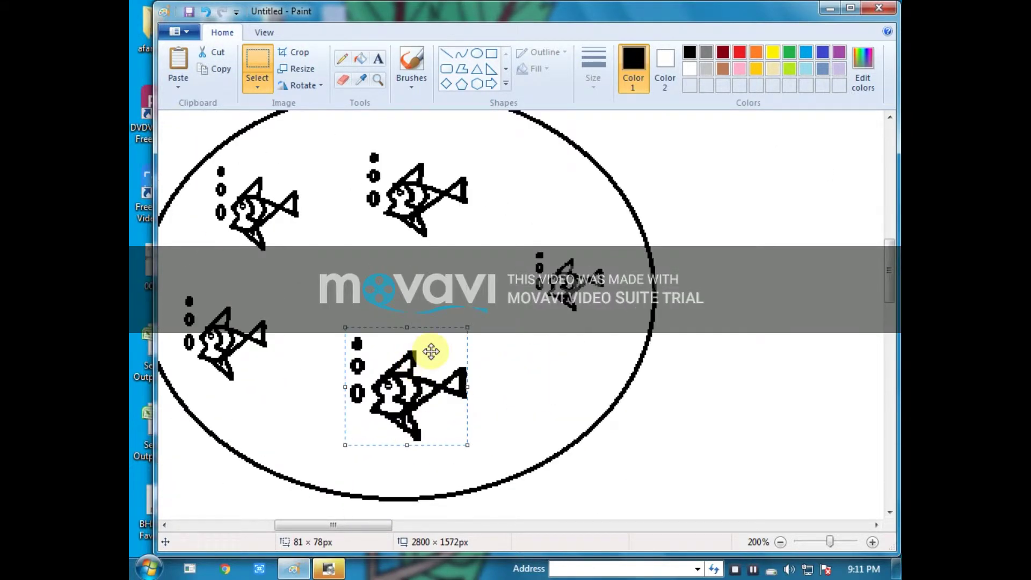
Draw a small grass tuft of three straight lines below the house, between the path and the pond.
{"action": "scroll", "coordinate": [432, 352], "scroll_direction": "down", "scroll_amount": 1}
{"action": "scroll", "coordinate": [431, 351], "scroll_direction": "up", "scroll_amount": 2}
{"action": "left_click_drag", "start_coordinate": [338, 525], "coordinate": [241, 525]}
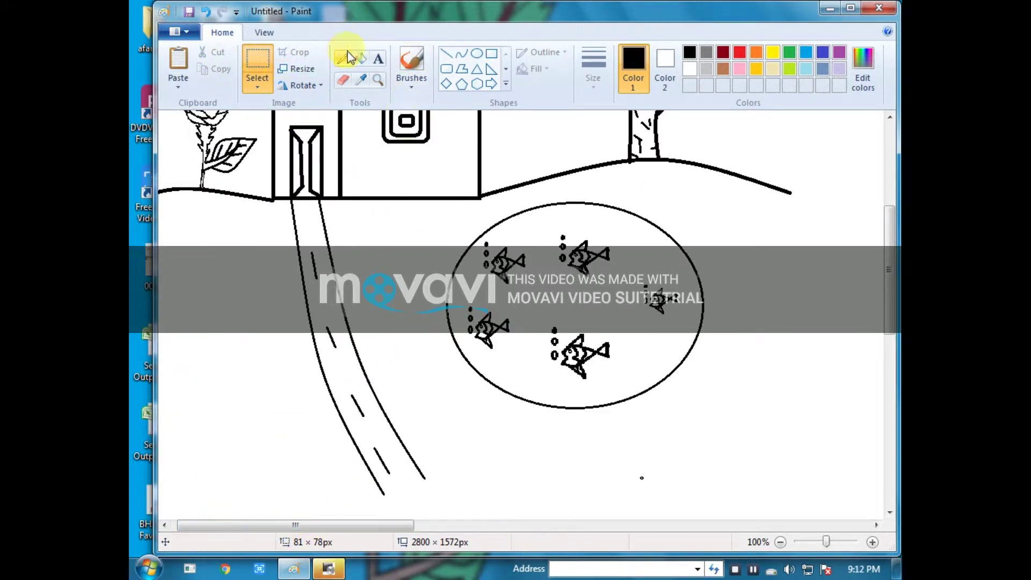
{"action": "left_click", "coordinate": [446, 54]}
{"action": "left_click_drag", "start_coordinate": [366, 224], "coordinate": [385, 241]}
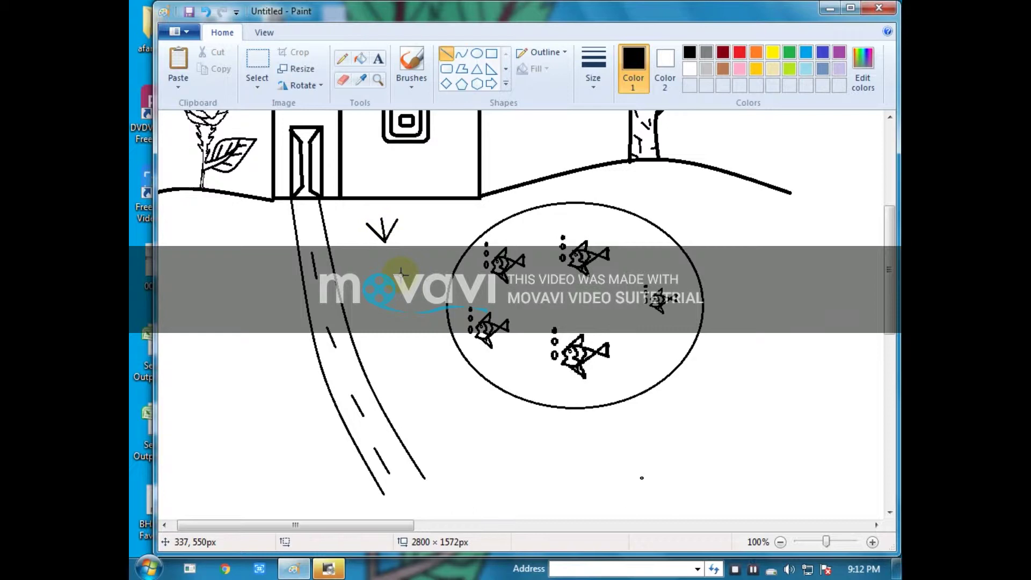
Copy the grass tuft and paste six duplicates between the path and the pond and between the hill line and the pond.
{"action": "left_click", "coordinate": [272, 60]}
{"action": "key", "text": "ctrl+v"}
{"action": "left_click_drag", "start_coordinate": [178, 131], "coordinate": [643, 191]}
{"action": "key", "text": "ctrl+v"}
{"action": "key", "text": "ctrl+v"}
{"action": "left_click_drag", "start_coordinate": [179, 130], "coordinate": [476, 225]}
{"action": "key", "text": "ctrl+v"}
{"action": "key", "text": "ctrl+v"}
{"action": "key", "text": "ctrl+v"}
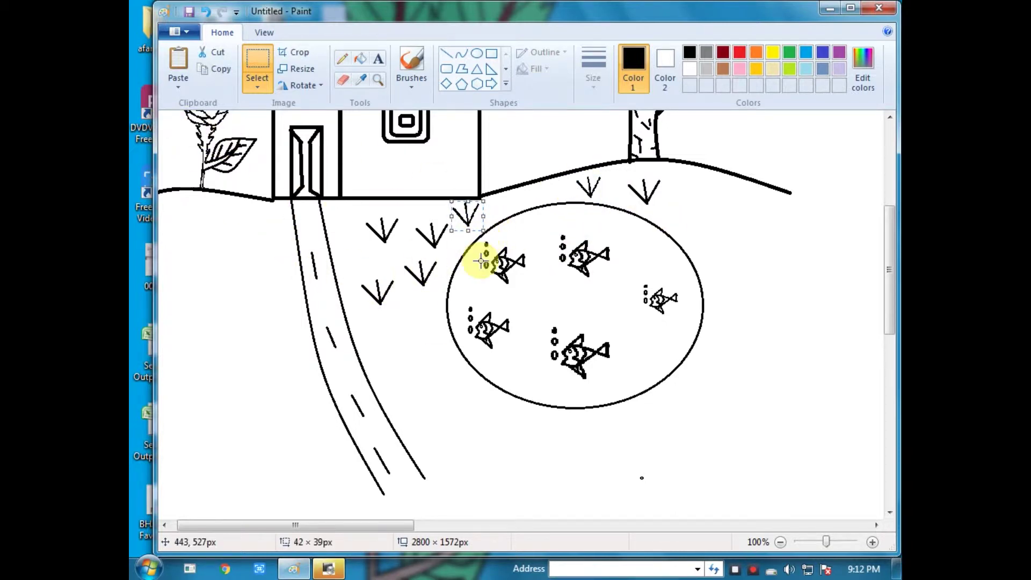
Paste more grass tufts beside the pond's left edge and along the ground to its upper right.
{"action": "key", "text": "ctrl+v"}
{"action": "left_click_drag", "start_coordinate": [179, 130], "coordinate": [414, 343]}
{"action": "key", "text": "ctrl+v"}
{"action": "left_click_drag", "start_coordinate": [179, 130], "coordinate": [702, 214]}
{"action": "key", "text": "ctrl+v"}
{"action": "key", "text": "ctrl+v"}
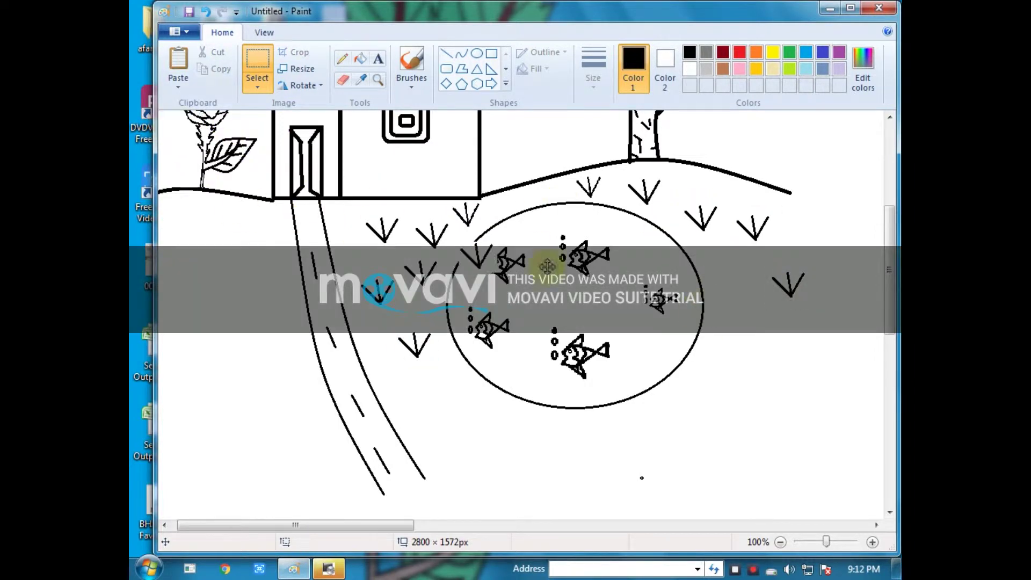
Paste grass tufts around the pond's lower left and down along its right side.
{"action": "left_click_drag", "start_coordinate": [179, 130], "coordinate": [437, 414]}
{"action": "key", "text": "ctrl+v"}
{"action": "left_click_drag", "start_coordinate": [179, 130], "coordinate": [511, 424]}
{"action": "key", "text": "ctrl+v"}
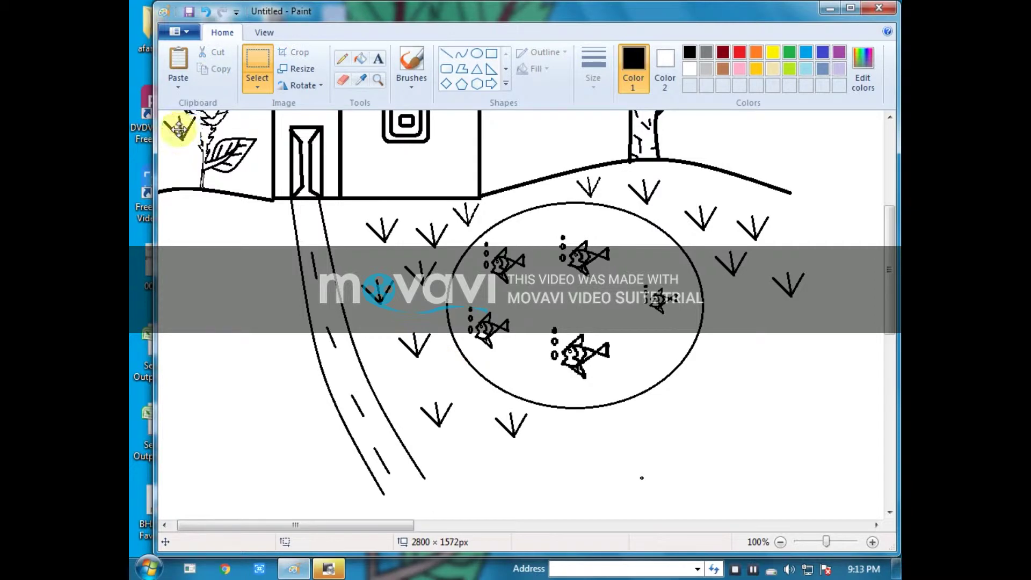
{"action": "left_click_drag", "start_coordinate": [729, 421], "coordinate": [709, 388]}
{"action": "key", "text": "ctrl+v"}
{"action": "left_click_drag", "start_coordinate": [231, 162], "coordinate": [754, 328]}
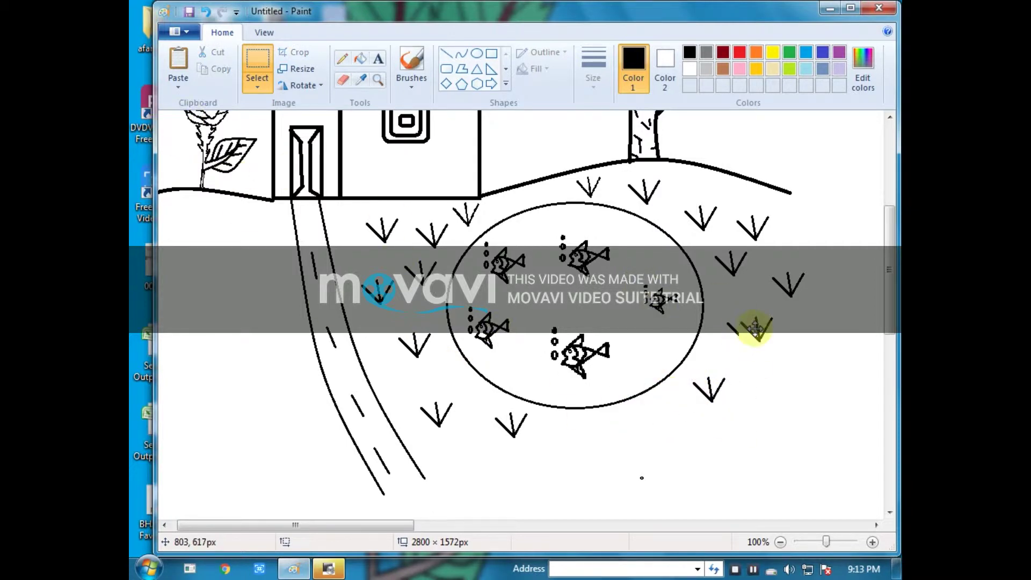
{"action": "left_click_drag", "start_coordinate": [180, 131], "coordinate": [465, 441]}
{"action": "key", "text": "ctrl+v"}
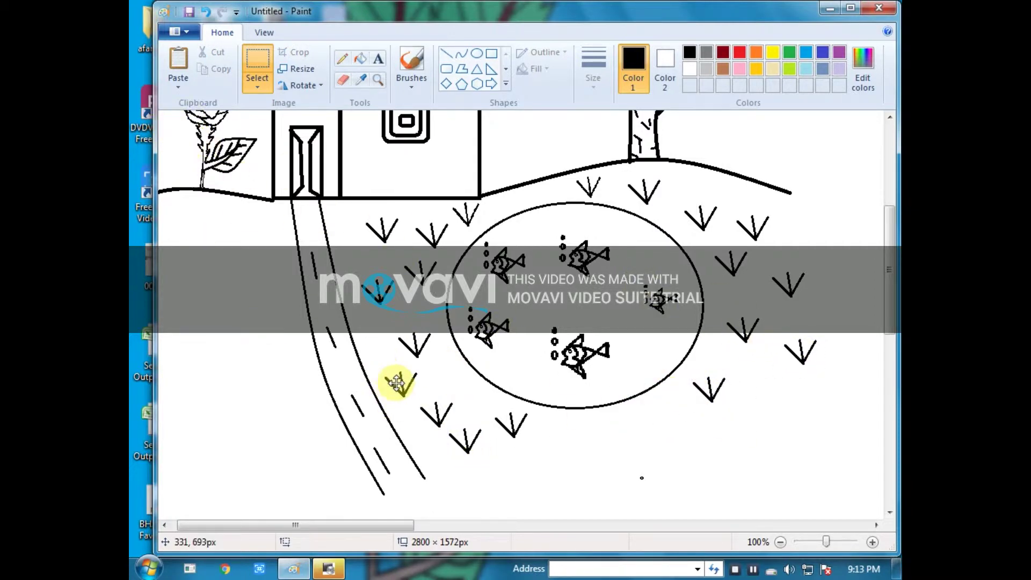
Fill the ground beneath the pond and at its lower right with scattered grass tufts.
{"action": "left_click_drag", "start_coordinate": [175, 111], "coordinate": [466, 379]}
{"action": "key", "text": "ctrl+v"}
{"action": "left_click_drag", "start_coordinate": [176, 113], "coordinate": [557, 414]}
{"action": "key", "text": "ctrl+v"}
{"action": "left_click_drag", "start_coordinate": [179, 129], "coordinate": [580, 471]}
{"action": "key", "text": "ctrl+v"}
{"action": "key", "text": "ctrl+v"}
{"action": "key", "text": "ctrl+v"}
{"action": "key", "text": "ctrl+v"}
{"action": "left_click_drag", "start_coordinate": [186, 126], "coordinate": [638, 482]}
{"action": "key", "text": "ctrl+v"}
{"action": "key", "text": "ctrl+v"}
{"action": "key", "text": "ctrl+v"}
{"action": "key", "text": "ctrl+v"}
{"action": "key", "text": "ctrl+v"}
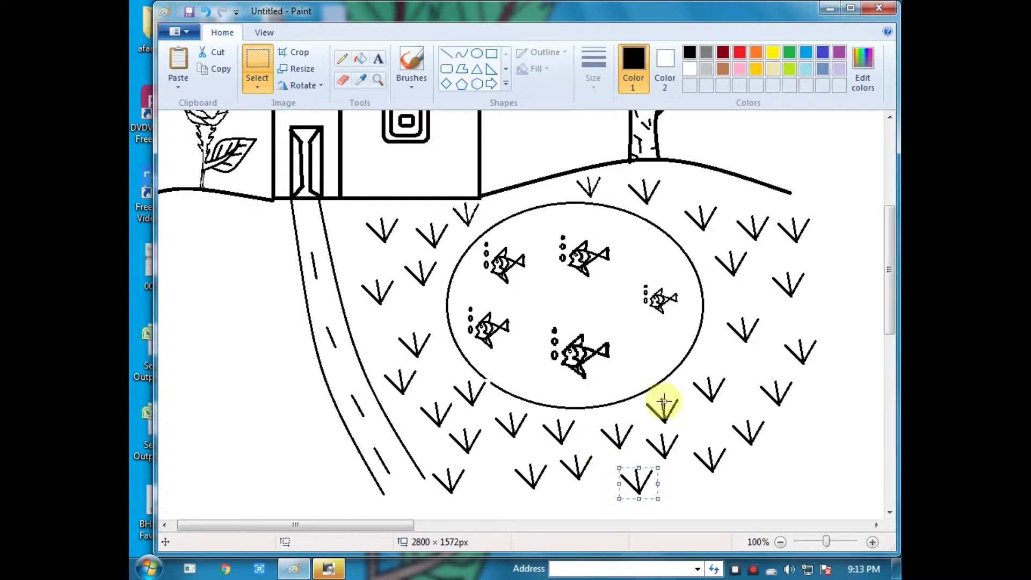
Close the gap in the pond's lower-left outline with a short straight line of about 16 × 15 px.
{"action": "left_click", "coordinate": [349, 62]}
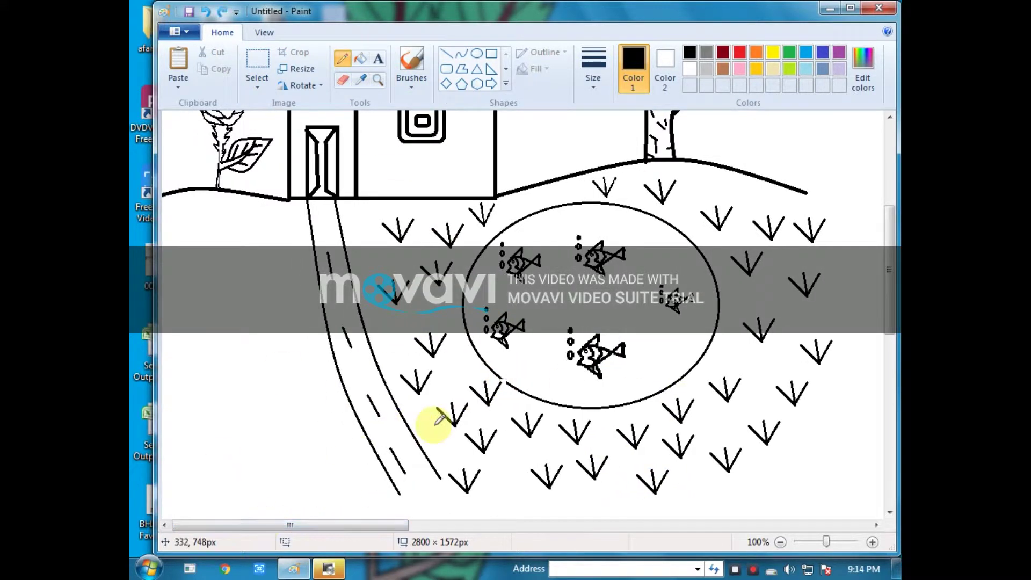
{"action": "key", "text": "ctrl+v"}
{"action": "left_click_drag", "start_coordinate": [184, 124], "coordinate": [658, 478]}
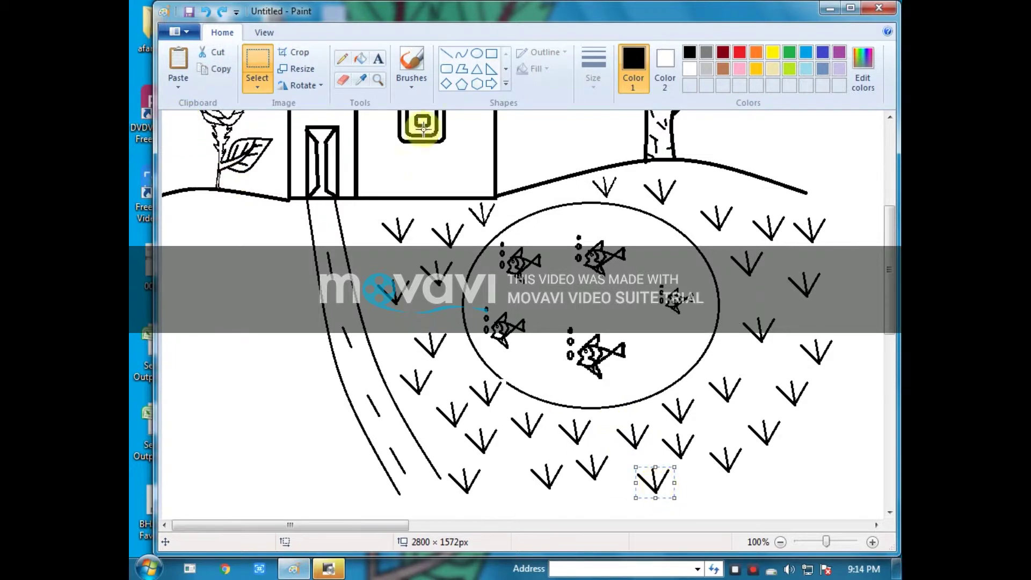
{"action": "left_click", "coordinate": [445, 54]}
{"action": "left_click_drag", "start_coordinate": [499, 374], "coordinate": [509, 384]}
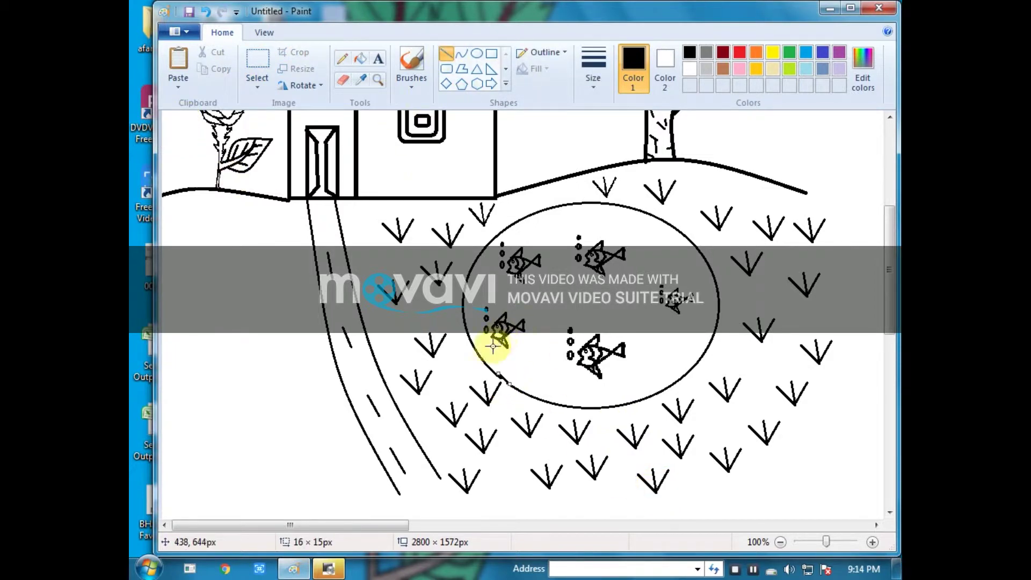
Paste several grass tufts on the ground left of the path, just below the rose.
{"action": "key", "text": "ctrl+v"}
{"action": "key", "text": "ctrl+v"}
{"action": "left_click_drag", "start_coordinate": [178, 129], "coordinate": [168, 229]}
{"action": "key", "text": "ctrl+v"}
{"action": "key", "text": "ctrl+v"}
{"action": "left_click_drag", "start_coordinate": [179, 135], "coordinate": [207, 281]}
{"action": "key", "text": "ctrl+v"}
{"action": "left_click_drag", "start_coordinate": [177, 126], "coordinate": [172, 263]}
Fill the remaining ground left of the path with grass tufts down to the path's lower end.
{"action": "key", "text": "ctrl+v"}
{"action": "key", "text": "ctrl+v"}
{"action": "key", "text": "ctrl+v"}
{"action": "key", "text": "ctrl+v"}
{"action": "key", "text": "ctrl+v"}
{"action": "key", "text": "ctrl+v"}
{"action": "key", "text": "ctrl+v"}
{"action": "key", "text": "ctrl+v"}
{"action": "key", "text": "ctrl+v"}
{"action": "key", "text": "ctrl+v"}
{"action": "key", "text": "ctrl+v"}
{"action": "key", "text": "ctrl+v"}
{"action": "key", "text": "ctrl+v"}
{"action": "left_click_drag", "start_coordinate": [181, 131], "coordinate": [263, 483]}
Select the whole landscape, move it toward the canvas's right side and enlarge it.
{"action": "left_click", "coordinate": [276, 414]}
{"action": "scroll", "coordinate": [276, 412], "scroll_direction": "down", "scroll_amount": 2}
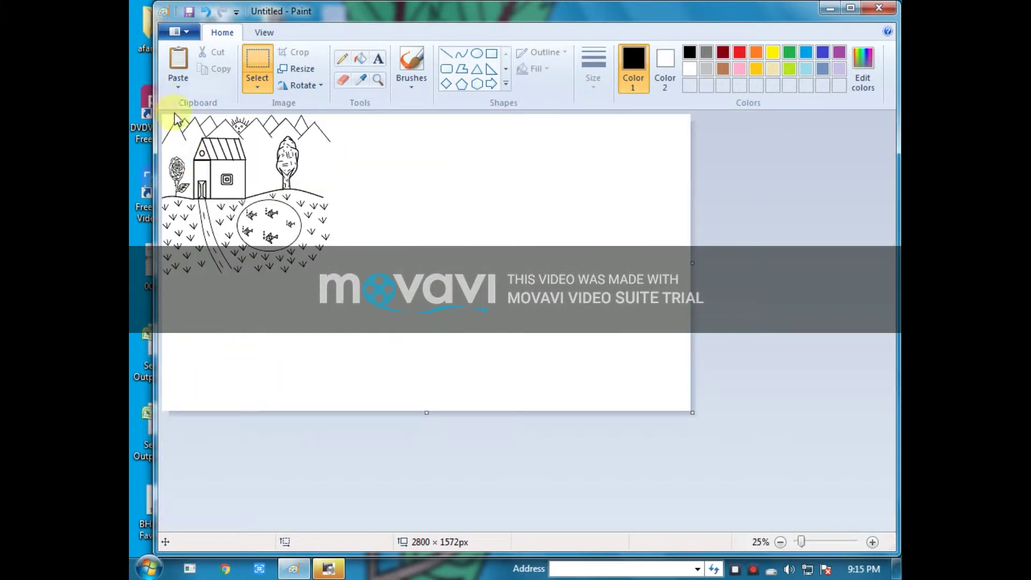
{"action": "left_click_drag", "start_coordinate": [215, 207], "coordinate": [394, 235]}
{"action": "left_click_drag", "start_coordinate": [519, 306], "coordinate": [606, 347]}
{"action": "left_click_drag", "start_coordinate": [505, 285], "coordinate": [600, 287]}
Paste small grass tufts into the empty spots at the landscape's lower right corner.
{"action": "scroll", "coordinate": [633, 333], "scroll_direction": "up", "scroll_amount": 1}
{"action": "left_click_drag", "start_coordinate": [658, 531], "coordinate": [737, 530]}
{"action": "scroll", "coordinate": [685, 421], "scroll_direction": "down", "scroll_amount": 3}
{"action": "left_click_drag", "start_coordinate": [172, 123], "coordinate": [856, 423]}
{"action": "key", "text": "ctrl+v"}
{"action": "left_click_drag", "start_coordinate": [175, 123], "coordinate": [842, 441]}
{"action": "key", "text": "ctrl+v"}
{"action": "left_click", "coordinate": [613, 423]}
Extend the hill line to the canvas's right edge with a straight line.
{"action": "scroll", "coordinate": [655, 304], "scroll_direction": "down", "scroll_amount": 1}
{"action": "scroll", "coordinate": [656, 303], "scroll_direction": "up", "scroll_amount": 1}
{"action": "scroll", "coordinate": [661, 396], "scroll_direction": "down", "scroll_amount": 1}
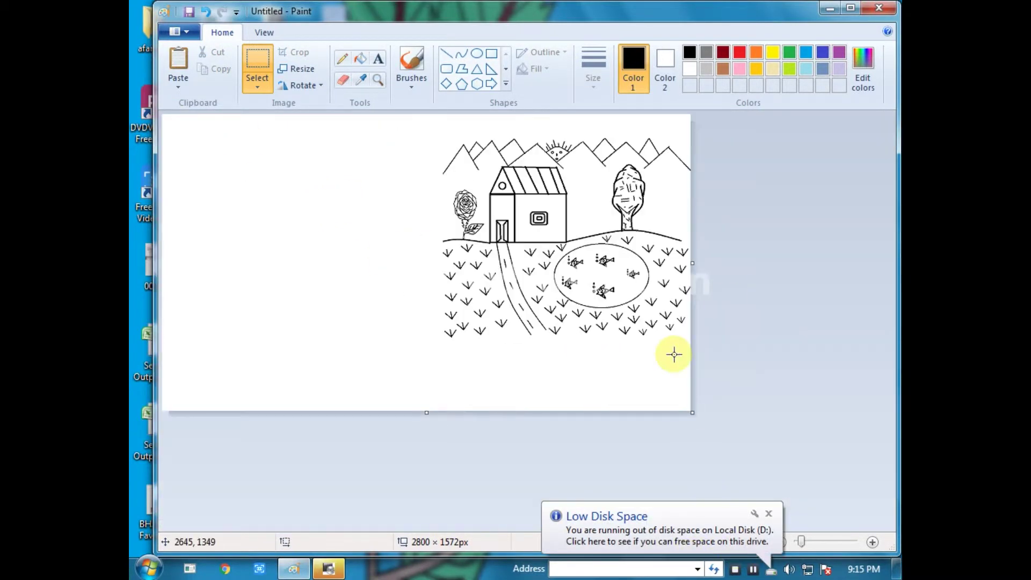
{"action": "left_click", "coordinate": [445, 53]}
{"action": "left_click_drag", "start_coordinate": [689, 242], "coordinate": [707, 245]}
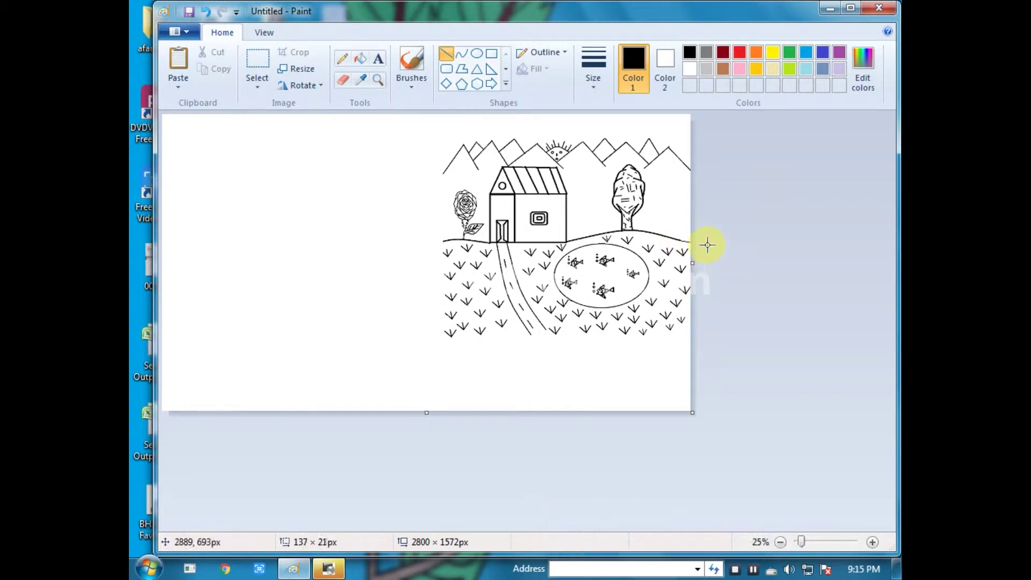
Draw small V-shaped birds with the pencil above and between the mountain peaks left of the sun.
{"action": "scroll", "coordinate": [675, 351], "scroll_direction": "up", "scroll_amount": 1}
{"action": "left_click_drag", "start_coordinate": [591, 527], "coordinate": [816, 542]}
{"action": "scroll", "coordinate": [490, 131], "scroll_direction": "up", "scroll_amount": 1}
{"action": "left_click_drag", "start_coordinate": [490, 529], "coordinate": [691, 529]}
{"action": "scroll", "coordinate": [467, 387], "scroll_direction": "up", "scroll_amount": 1}
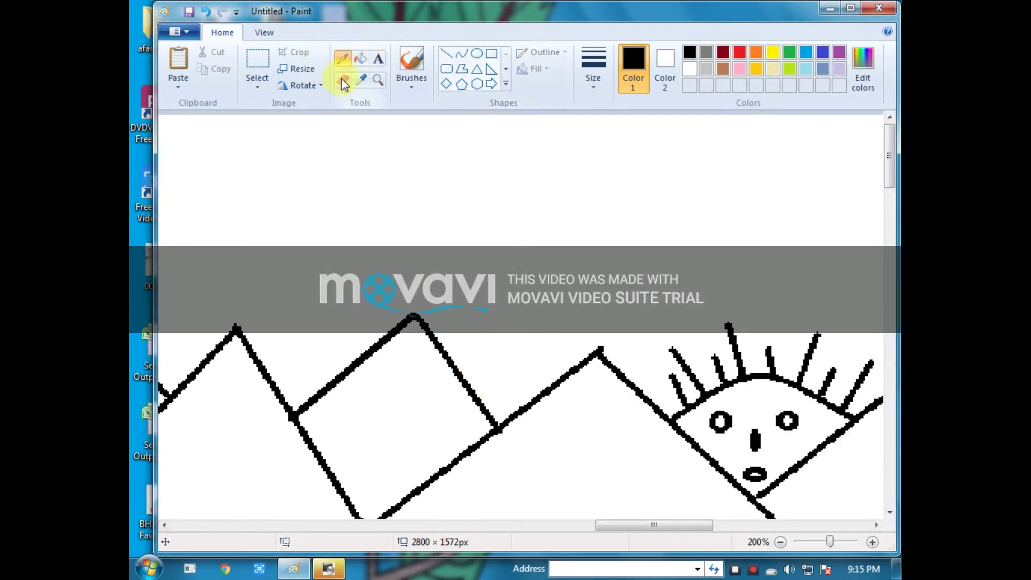
{"action": "left_click", "coordinate": [597, 80]}
{"action": "left_click", "coordinate": [617, 202]}
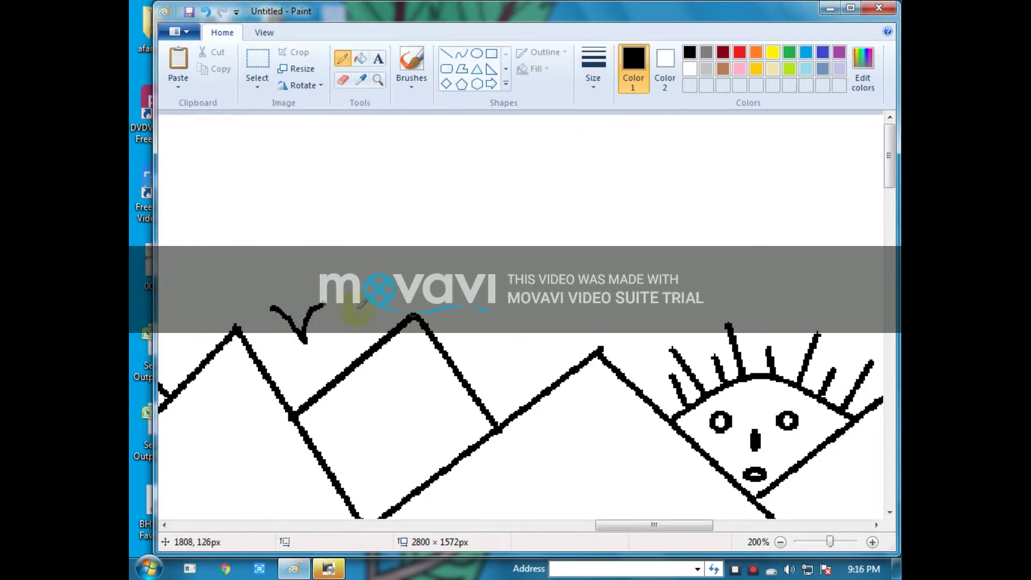
{"action": "left_click_drag", "start_coordinate": [381, 360], "coordinate": [420, 354]}
{"action": "left_click_drag", "start_coordinate": [537, 334], "coordinate": [579, 330]}
{"action": "left_click_drag", "start_coordinate": [369, 406], "coordinate": [383, 393]}
{"action": "left_click_drag", "start_coordinate": [221, 379], "coordinate": [263, 389]}
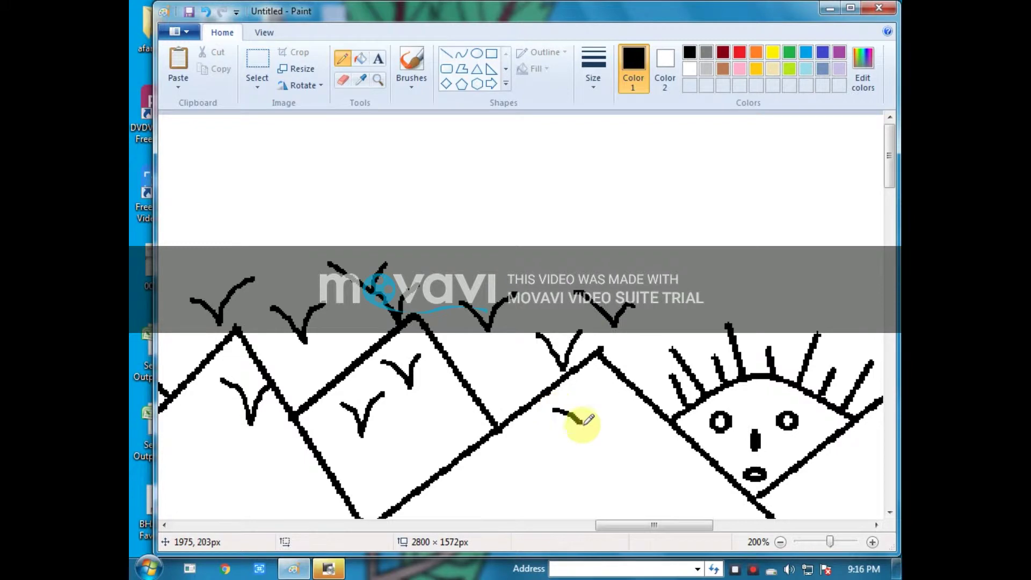
Draw more V-shaped birds inside the mountains just left of the sun.
{"action": "left_click_drag", "start_coordinate": [583, 424], "coordinate": [603, 386]}
{"action": "left_click_drag", "start_coordinate": [476, 348], "coordinate": [520, 349]}
{"action": "left_click_drag", "start_coordinate": [412, 395], "coordinate": [450, 392]}
{"action": "left_click_drag", "start_coordinate": [378, 450], "coordinate": [415, 455]}
{"action": "mouse_move", "coordinate": [526, 457]}
{"action": "left_mouse_down"}
{"action": "mouse_move", "coordinate": [531, 465]}
{"action": "mouse_move", "coordinate": [558, 454]}
{"action": "left_mouse_up"}
Delete the two lowest birds inside the mountains and trim the overlong left wings of two upper birds.
{"action": "scroll", "coordinate": [517, 442], "scroll_direction": "down", "scroll_amount": 1}
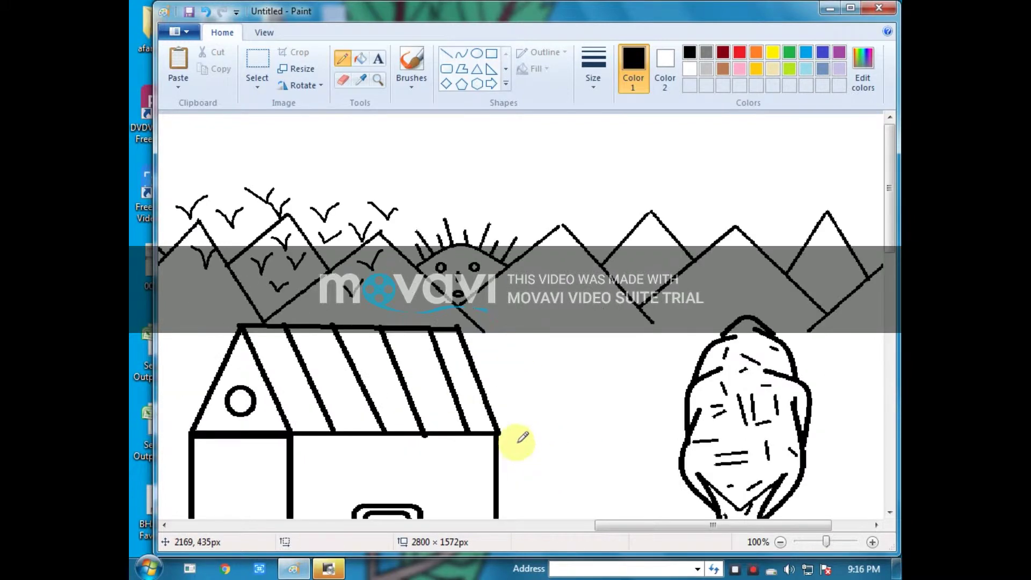
{"action": "left_click", "coordinate": [257, 62]}
{"action": "left_click_drag", "start_coordinate": [337, 282], "coordinate": [386, 288]}
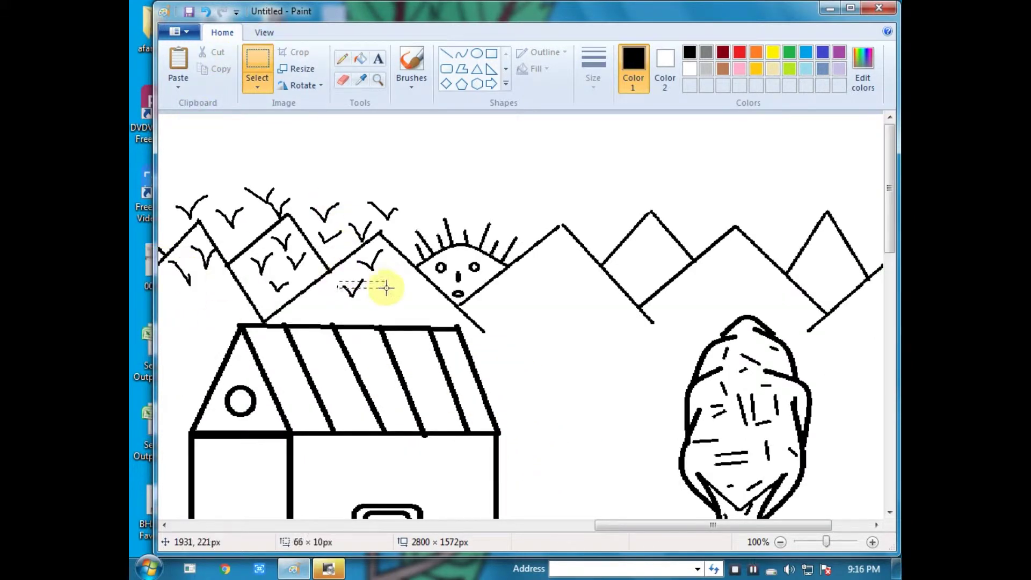
{"action": "left_click_drag", "start_coordinate": [264, 276], "coordinate": [289, 292]}
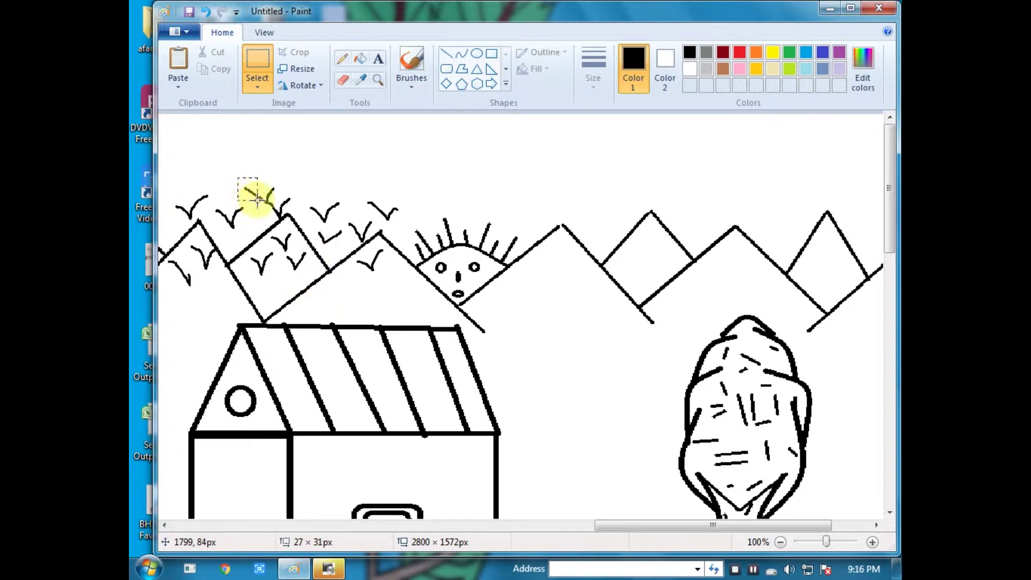
{"action": "scroll", "coordinate": [424, 288], "scroll_direction": "up", "scroll_amount": 1}
{"action": "scroll", "coordinate": [414, 244], "scroll_direction": "up", "scroll_amount": 3}
{"action": "left_click_drag", "start_coordinate": [562, 283], "coordinate": [584, 292]}
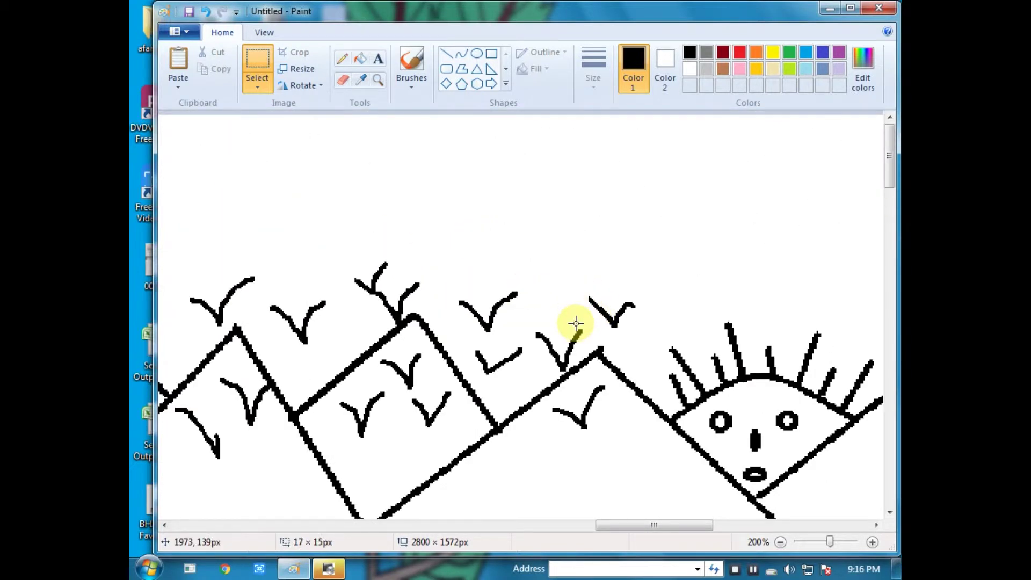
Widen the canvas to the right to 3132 × 1572 px.
{"action": "scroll", "coordinate": [575, 323], "scroll_direction": "down", "scroll_amount": 2}
{"action": "scroll", "coordinate": [661, 393], "scroll_direction": "down", "scroll_amount": 3}
{"action": "scroll", "coordinate": [735, 265], "scroll_direction": "up", "scroll_amount": 1}
{"action": "left_click_drag", "start_coordinate": [612, 525], "coordinate": [854, 525]}
{"action": "scroll", "coordinate": [627, 376], "scroll_direction": "up", "scroll_amount": 3}
{"action": "scroll", "coordinate": [708, 375], "scroll_direction": "down", "scroll_amount": 1}
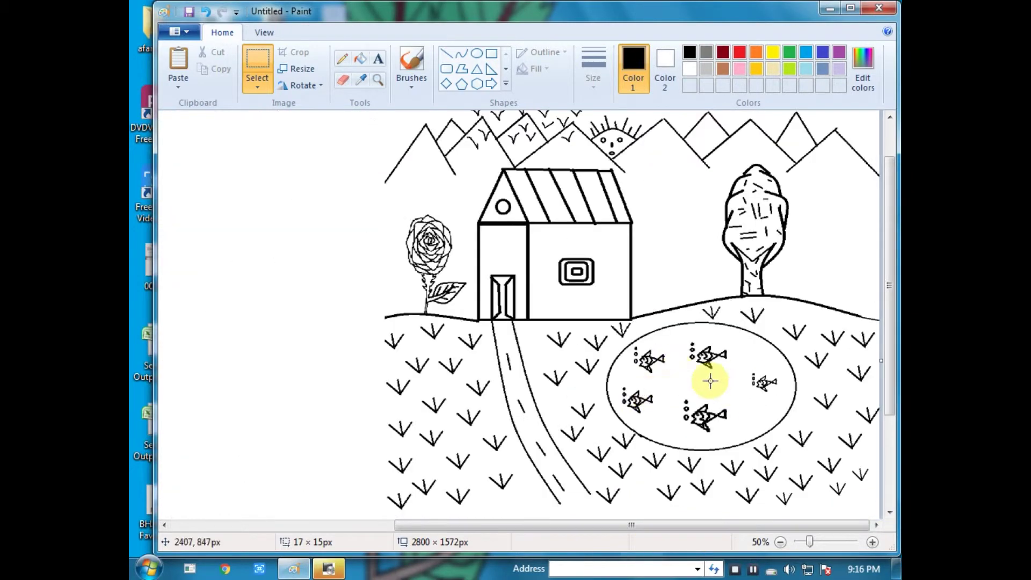
{"action": "scroll", "coordinate": [695, 260], "scroll_direction": "down", "scroll_amount": 1}
{"action": "left_click_drag", "start_coordinate": [695, 260], "coordinate": [782, 304]}
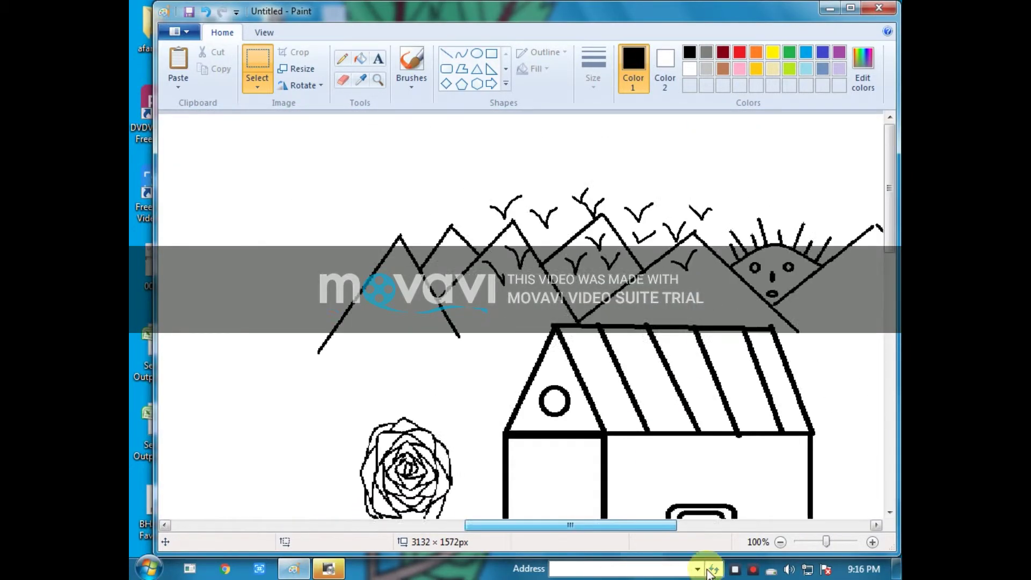
Draw a narrow rectangle and an adjoining wider one of about 128 × 137 px on the hill right of the tree.
{"action": "scroll", "coordinate": [719, 413], "scroll_direction": "down", "scroll_amount": 2}
{"action": "scroll", "coordinate": [701, 394], "scroll_direction": "up", "scroll_amount": 2}
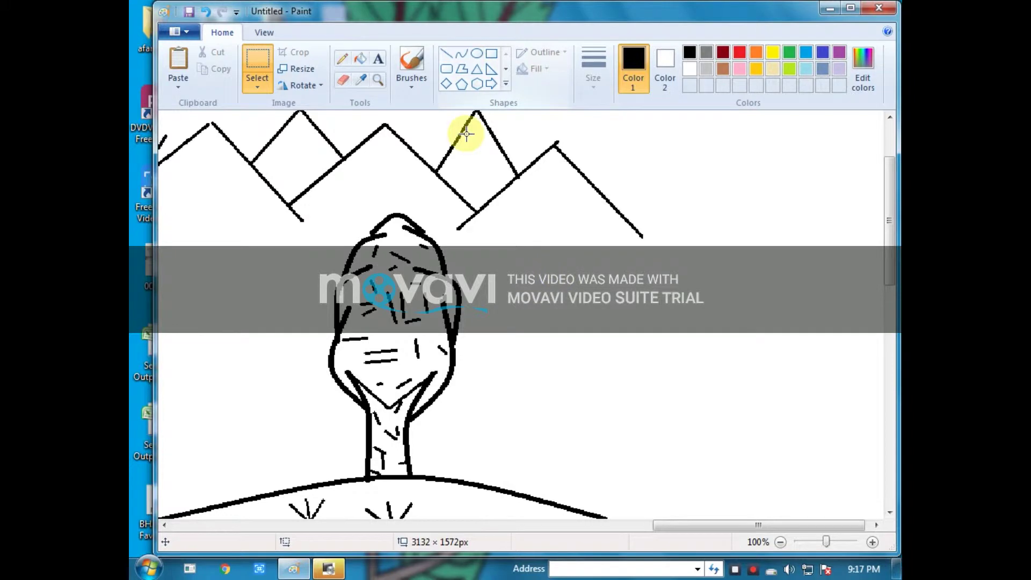
{"action": "left_click", "coordinate": [491, 54]}
{"action": "scroll", "coordinate": [523, 430], "scroll_direction": "down", "scroll_amount": 2}
{"action": "left_click_drag", "start_coordinate": [498, 275], "coordinate": [537, 385]}
{"action": "left_click_drag", "start_coordinate": [545, 289], "coordinate": [635, 387]}
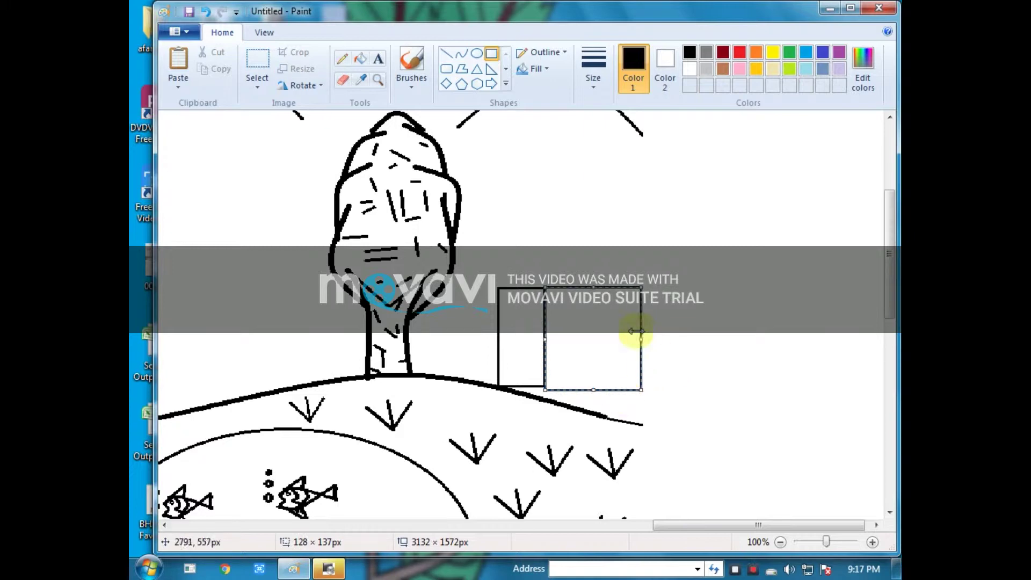
{"action": "scroll", "coordinate": [502, 184], "scroll_direction": "up", "scroll_amount": 1}
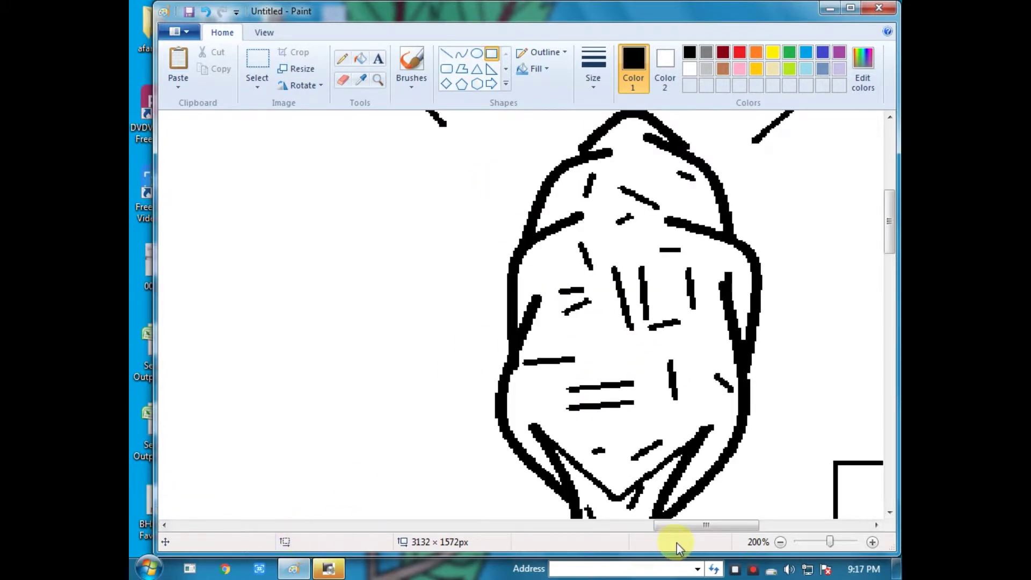
Draw a triangular gable on top of the narrow rectangle of the house right of the tree.
{"action": "left_click_drag", "start_coordinate": [673, 527], "coordinate": [719, 527]}
{"action": "scroll", "coordinate": [678, 479], "scroll_direction": "down", "scroll_amount": 2}
{"action": "mouse_move", "coordinate": [539, 254]}
{"action": "left_mouse_down"}
{"action": "mouse_move", "coordinate": [628, 360]}
{"action": "mouse_move", "coordinate": [591, 342]}
{"action": "left_mouse_up"}
{"action": "left_click", "coordinate": [622, 331]}
{"action": "key", "text": "ctrl+z"}
{"action": "mouse_move", "coordinate": [537, 235]}
{"action": "left_mouse_down"}
{"action": "mouse_move", "coordinate": [605, 343]}
{"action": "mouse_move", "coordinate": [628, 358]}
{"action": "mouse_move", "coordinate": [604, 349]}
{"action": "left_mouse_up"}
Draw the roof ridge from the gable's apex and the slanted far edge down to the wider rectangle's corner.
{"action": "left_click", "coordinate": [461, 70]}
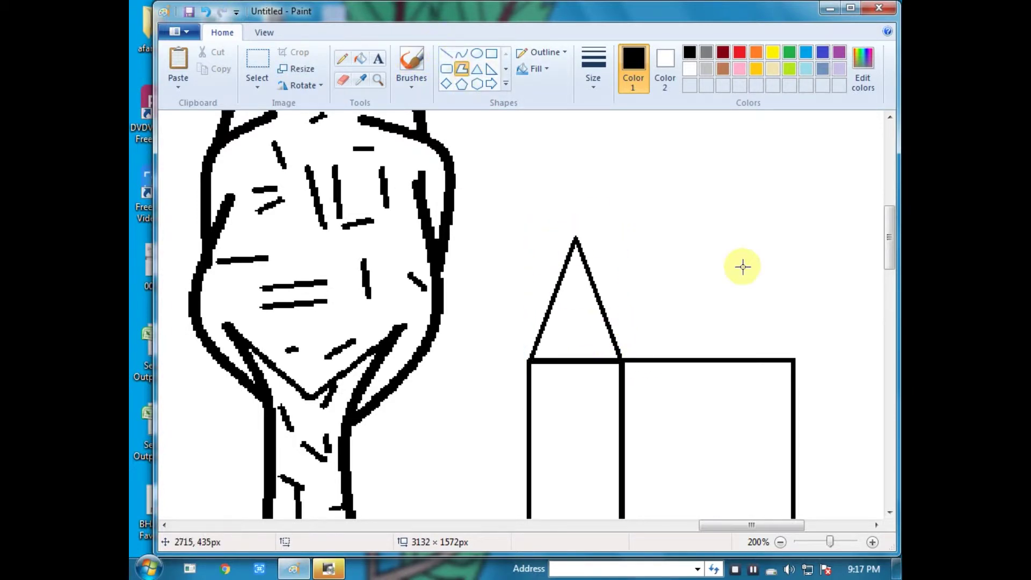
{"action": "left_click_drag", "start_coordinate": [572, 238], "coordinate": [764, 237]}
{"action": "left_click", "coordinate": [791, 359]}
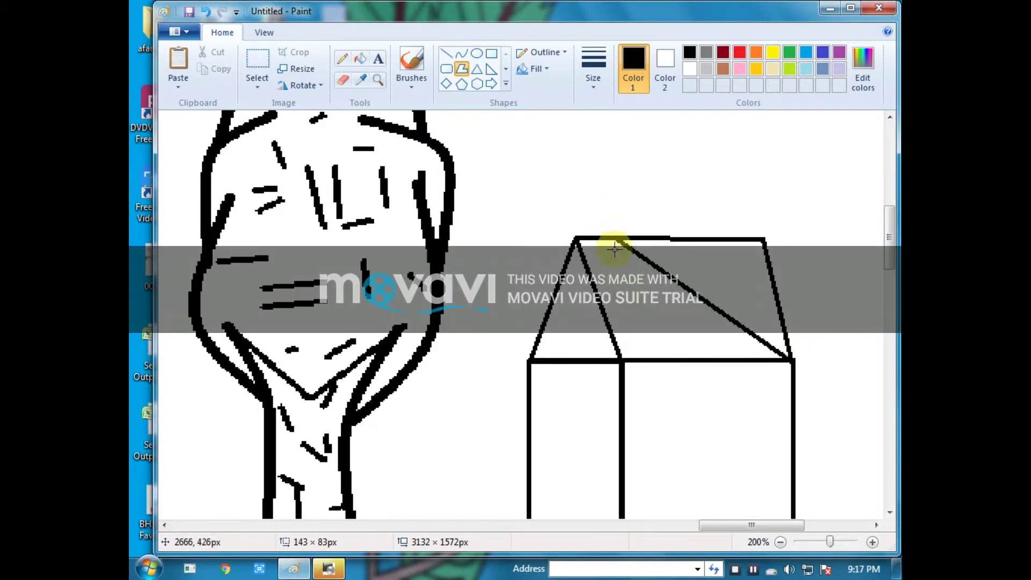
{"action": "key", "text": "ctrl+z"}
{"action": "left_click_drag", "start_coordinate": [577, 237], "coordinate": [769, 245]}
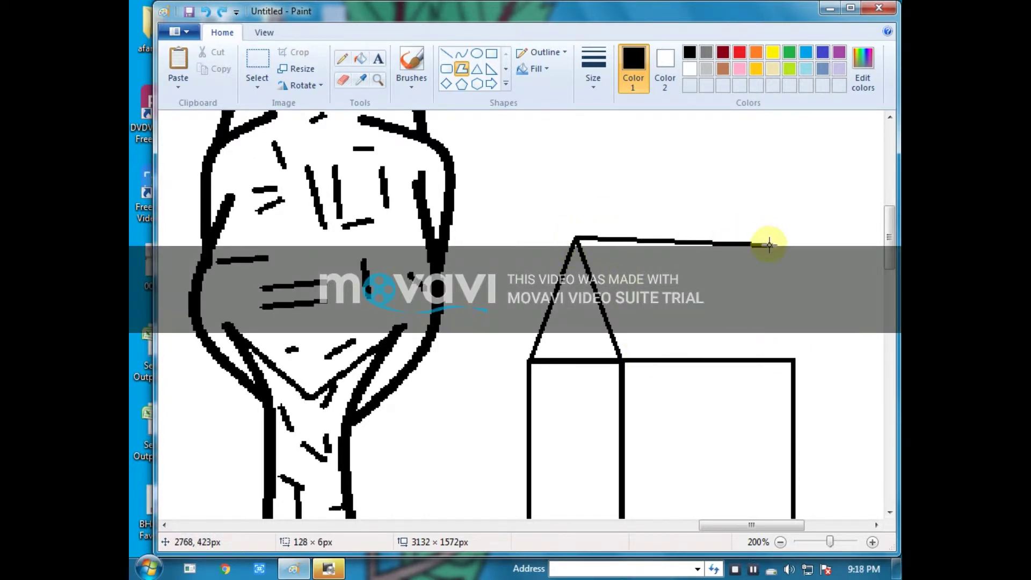
{"action": "left_click", "coordinate": [793, 358]}
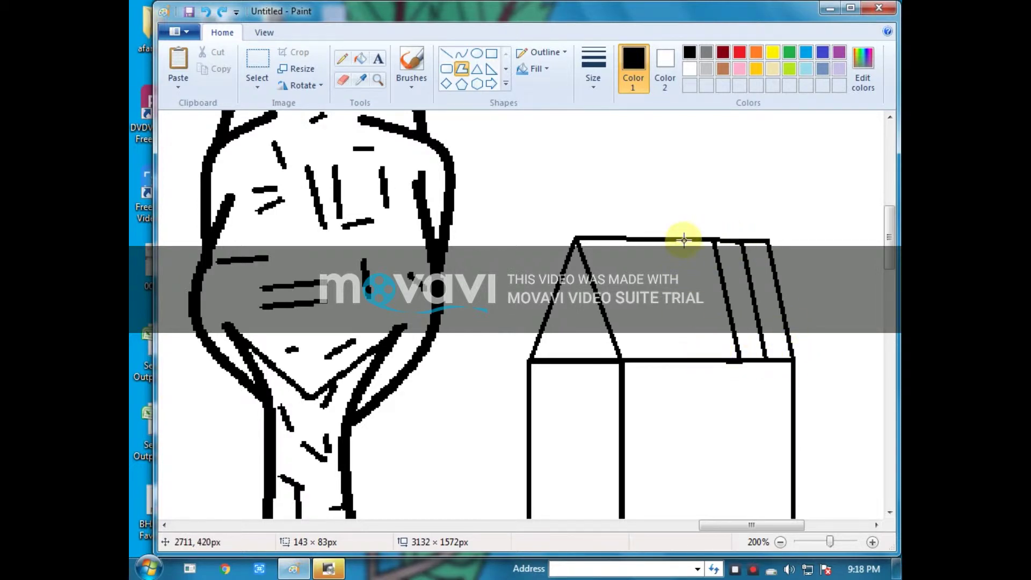
Add parallel slanted stripes across the small house's roof, from the ridge to the eave.
{"action": "left_click", "coordinate": [683, 359]}
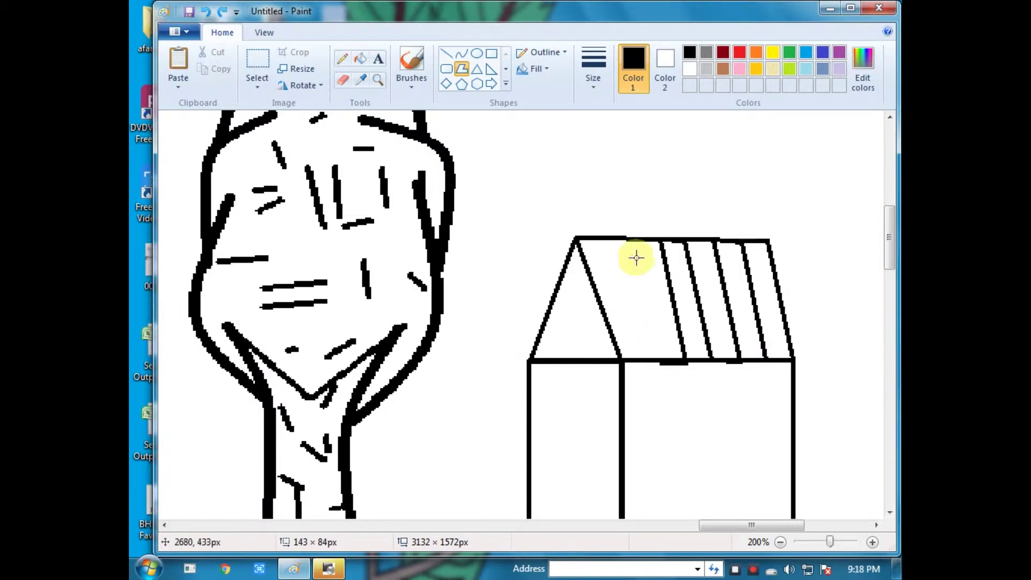
{"action": "left_click", "coordinate": [631, 238]}
{"action": "left_click", "coordinate": [605, 237]}
{"action": "left_click", "coordinate": [637, 357]}
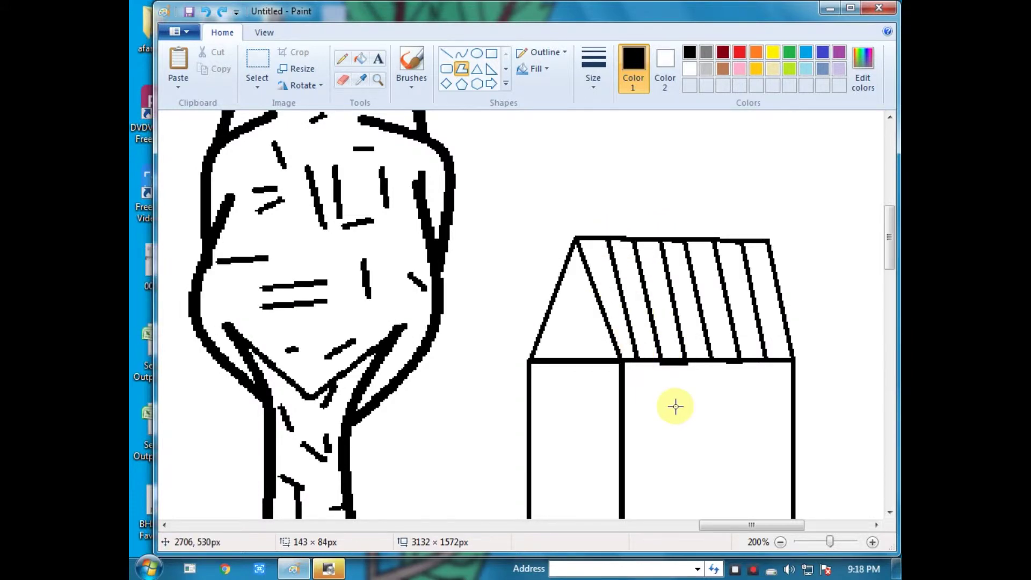
Delete the bits of line protruding below the small house's roof eave.
{"action": "scroll", "coordinate": [681, 413], "scroll_direction": "up", "scroll_amount": 1}
{"action": "left_click_drag", "start_coordinate": [705, 527], "coordinate": [744, 528]}
{"action": "scroll", "coordinate": [485, 418], "scroll_direction": "down", "scroll_amount": 1}
{"action": "left_click", "coordinate": [258, 65]}
{"action": "left_click_drag", "start_coordinate": [436, 383], "coordinate": [622, 433]}
{"action": "left_click_drag", "start_coordinate": [356, 211], "coordinate": [386, 294]}
{"action": "key", "text": "ctrl+z"}
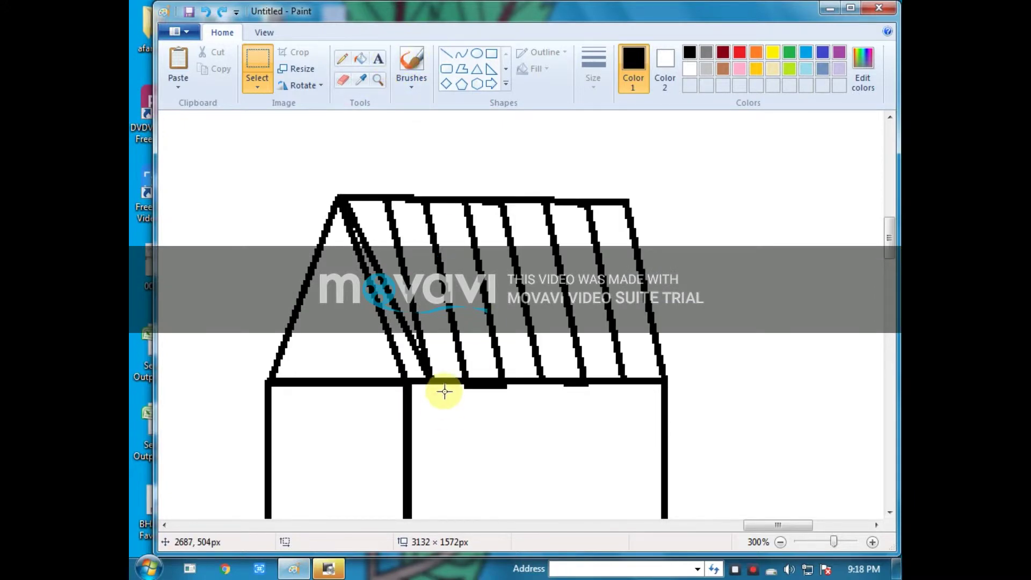
{"action": "left_click_drag", "start_coordinate": [451, 385], "coordinate": [606, 418]}
{"action": "key", "text": "Delete"}
{"action": "key", "text": "Delete"}
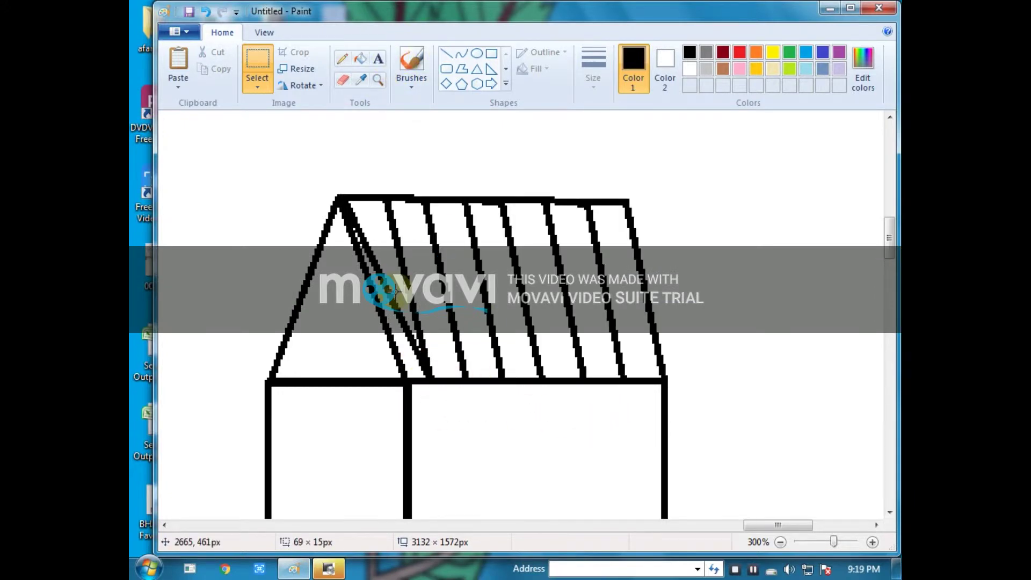
Erase the stray diagonal line between the gable and first roof stripe, and patch the damaged roof lines.
{"action": "left_click", "coordinate": [343, 80]}
{"action": "left_click_drag", "start_coordinate": [367, 236], "coordinate": [359, 209]}
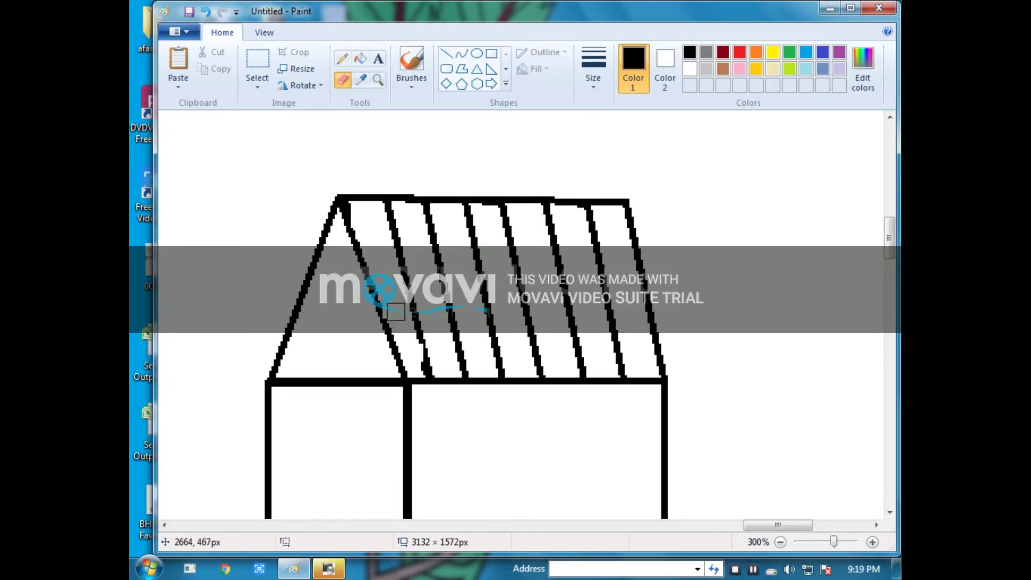
{"action": "left_click_drag", "start_coordinate": [424, 362], "coordinate": [367, 202]}
{"action": "scroll", "coordinate": [394, 280], "scroll_direction": "down", "scroll_amount": 1}
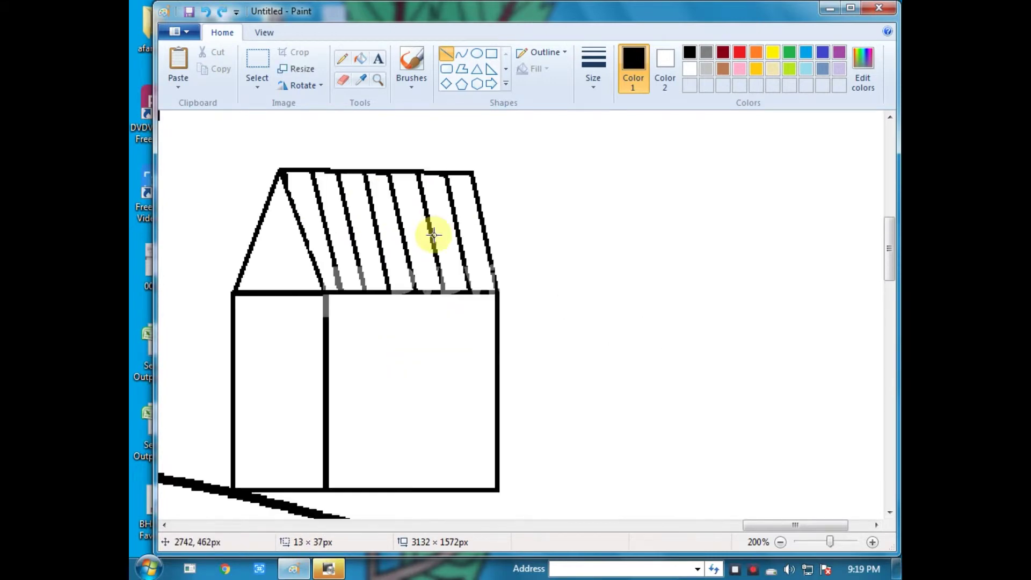
{"action": "scroll", "coordinate": [312, 255], "scroll_direction": "up", "scroll_amount": 1}
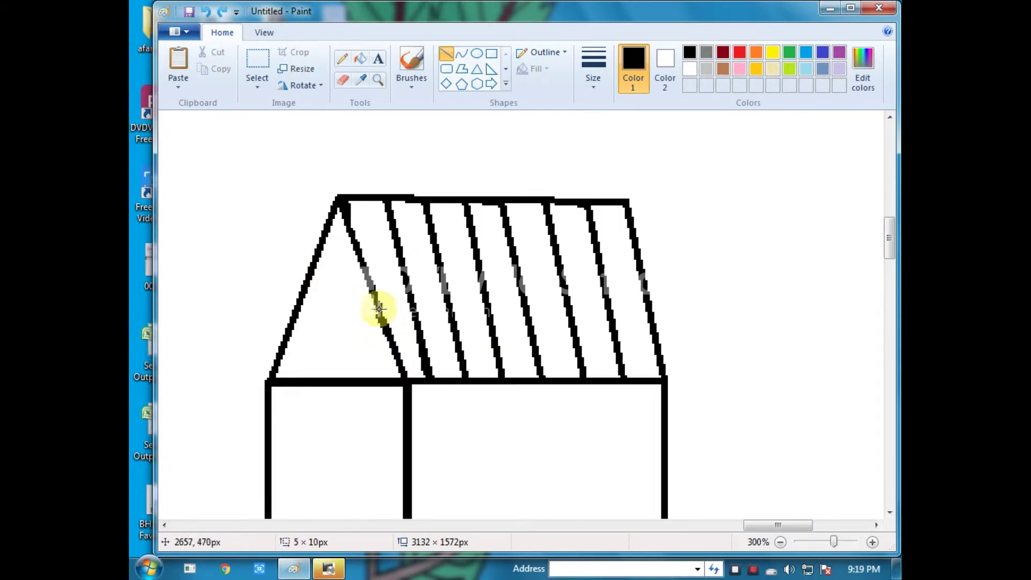
Draw a rounded square window on the small house's narrow front wall.
{"action": "scroll", "coordinate": [426, 214], "scroll_direction": "down", "scroll_amount": 3}
{"action": "left_click", "coordinate": [491, 53]}
{"action": "left_click_drag", "start_coordinate": [312, 255], "coordinate": [377, 322]}
{"action": "key", "text": "ctrl+z"}
{"action": "left_click", "coordinate": [446, 69]}
{"action": "left_click_drag", "start_coordinate": [295, 269], "coordinate": [366, 340]}
Draw two rectangular doors of about 21 × 56 px on the wider wall, with a small rectangular window between them.
{"action": "left_click_drag", "start_coordinate": [478, 334], "coordinate": [525, 472]}
{"action": "key", "text": "ctrl+z"}
{"action": "left_click_drag", "start_coordinate": [465, 385], "coordinate": [510, 472]}
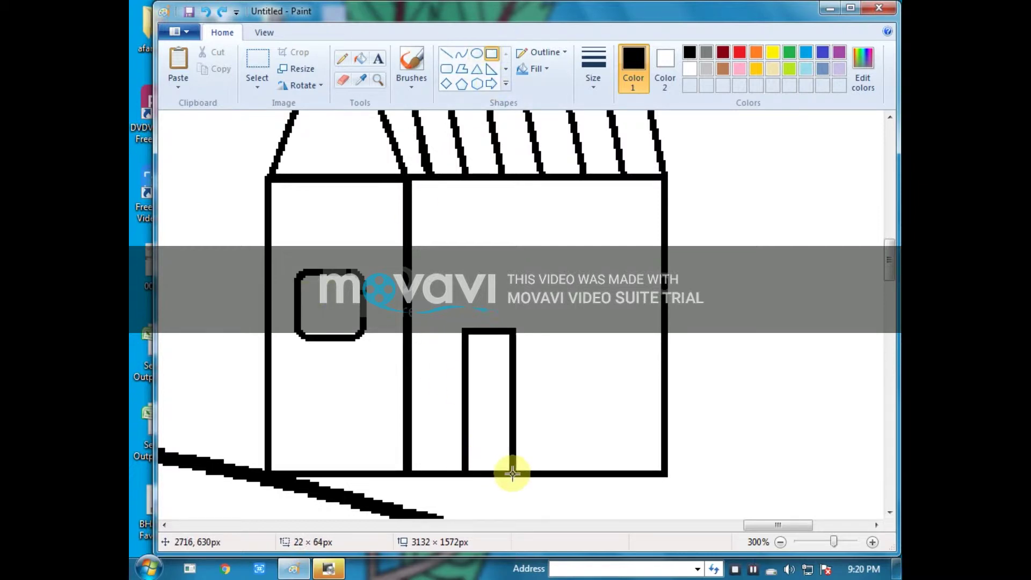
{"action": "mouse_move", "coordinate": [555, 347]}
{"action": "left_mouse_down"}
{"action": "mouse_move", "coordinate": [617, 455]}
{"action": "mouse_move", "coordinate": [600, 474]}
{"action": "left_mouse_up"}
{"action": "left_click_drag", "start_coordinate": [577, 469], "coordinate": [600, 469]}
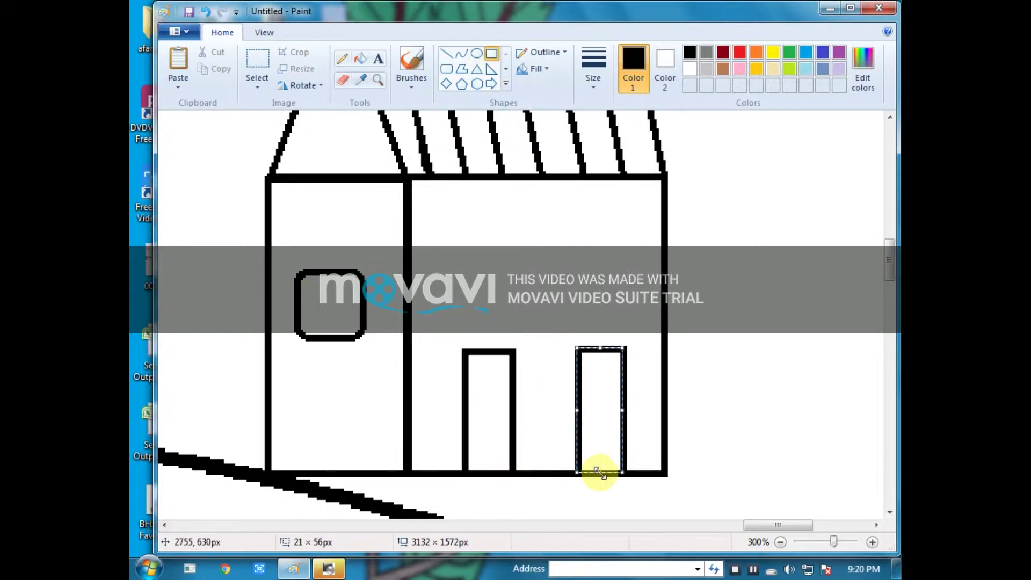
{"action": "left_click_drag", "start_coordinate": [527, 351], "coordinate": [551, 387]}
Delete the top edges of the two doors and the small window between them.
{"action": "left_click", "coordinate": [257, 70]}
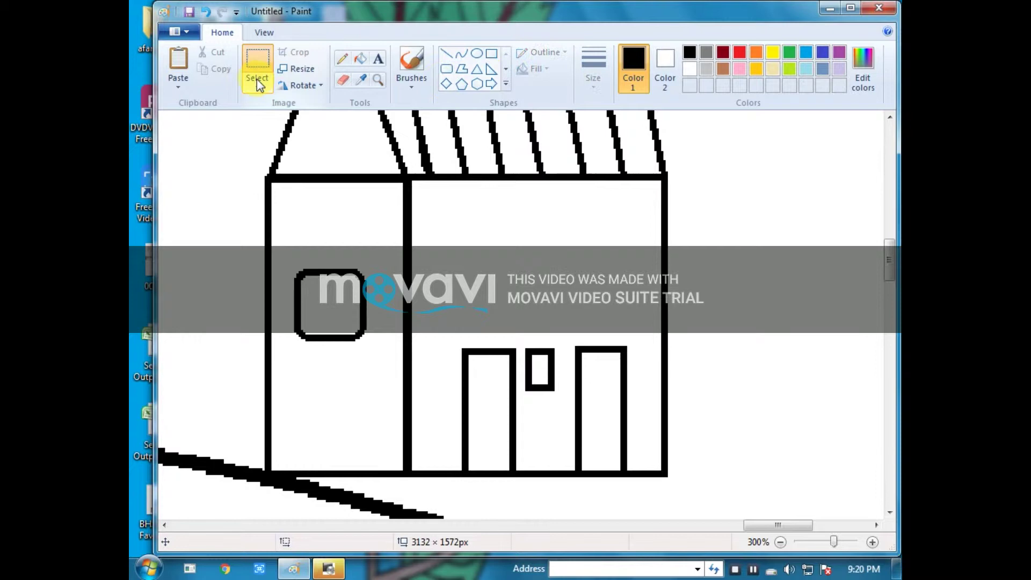
{"action": "left_click_drag", "start_coordinate": [472, 345], "coordinate": [505, 392]}
{"action": "left_click", "coordinate": [507, 399]}
{"action": "left_click_drag", "start_coordinate": [472, 345], "coordinate": [507, 391]}
{"action": "key", "text": "Delete"}
{"action": "mouse_move", "coordinate": [588, 342]}
{"action": "left_mouse_down"}
{"action": "mouse_move", "coordinate": [590, 398]}
{"action": "mouse_move", "coordinate": [616, 407]}
{"action": "left_mouse_up"}
{"action": "key", "text": "Delete"}
{"action": "left_click_drag", "start_coordinate": [608, 345], "coordinate": [618, 364]}
{"action": "key", "text": "Delete"}
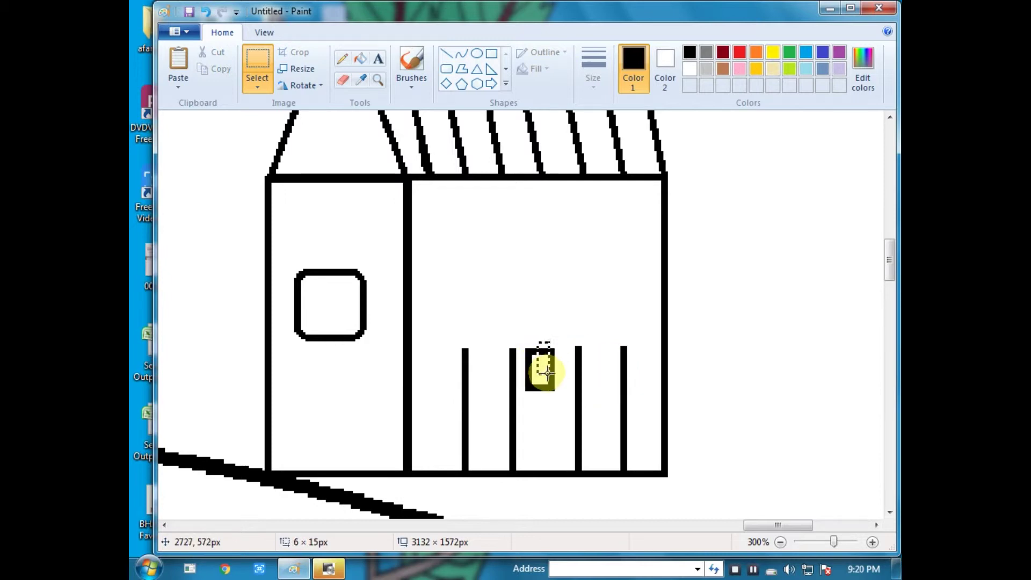
{"action": "left_click_drag", "start_coordinate": [531, 347], "coordinate": [544, 362]}
{"action": "key", "text": "Delete"}
Close the tops of both doors and the small window between them with pointed arches using the Curve tool.
{"action": "left_click", "coordinate": [460, 54]}
{"action": "left_click_drag", "start_coordinate": [465, 348], "coordinate": [514, 348]}
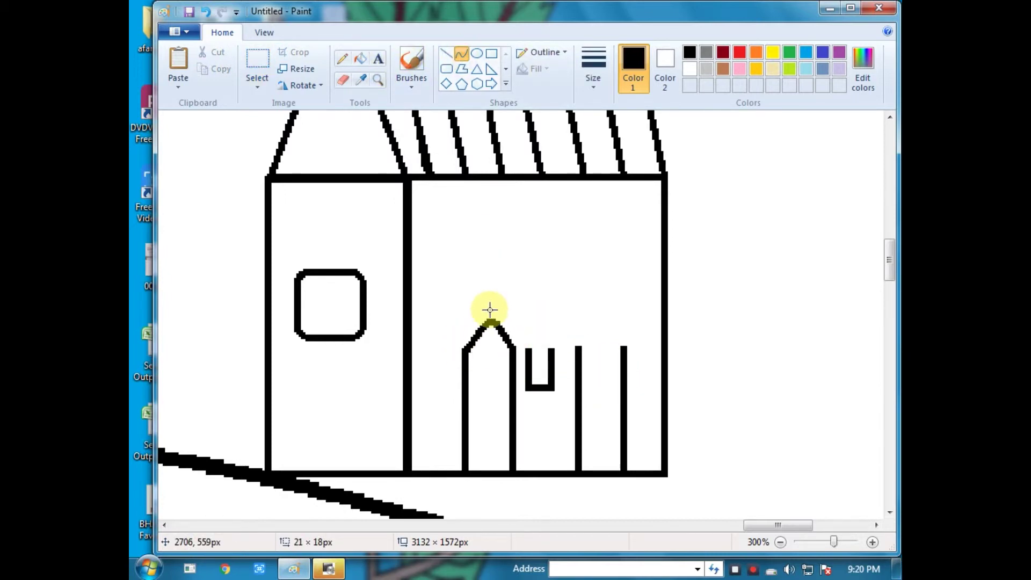
{"action": "left_click_drag", "start_coordinate": [489, 310], "coordinate": [489, 308]}
{"action": "left_click_drag", "start_coordinate": [579, 347], "coordinate": [600, 302]}
{"action": "left_click", "coordinate": [767, 513]}
{"action": "left_click", "coordinate": [604, 302]}
{"action": "left_click_drag", "start_coordinate": [527, 349], "coordinate": [553, 349]}
{"action": "left_click_drag", "start_coordinate": [544, 343], "coordinate": [538, 334]}
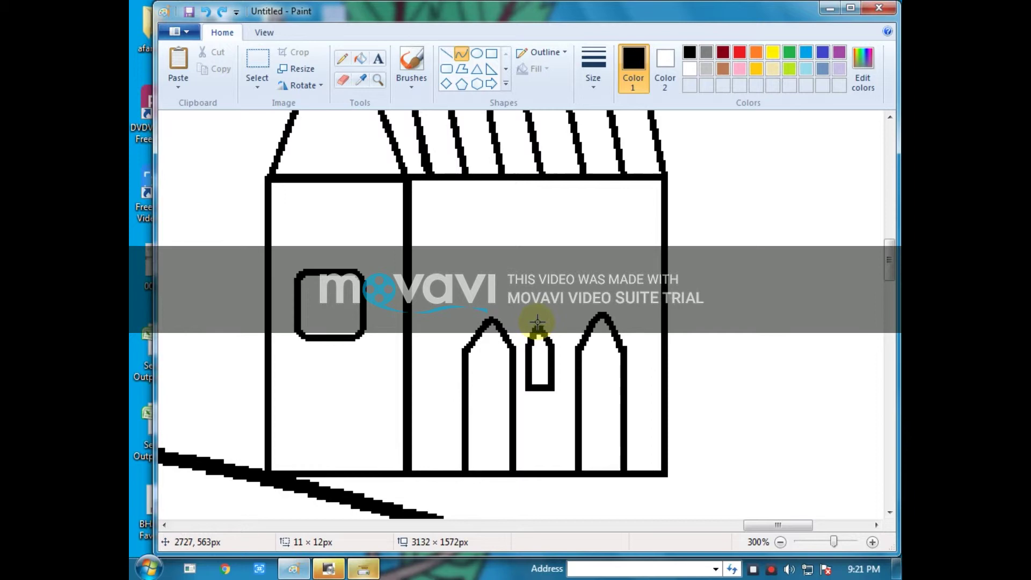
{"action": "left_click", "coordinate": [362, 568]}
{"action": "left_click", "coordinate": [492, 84]}
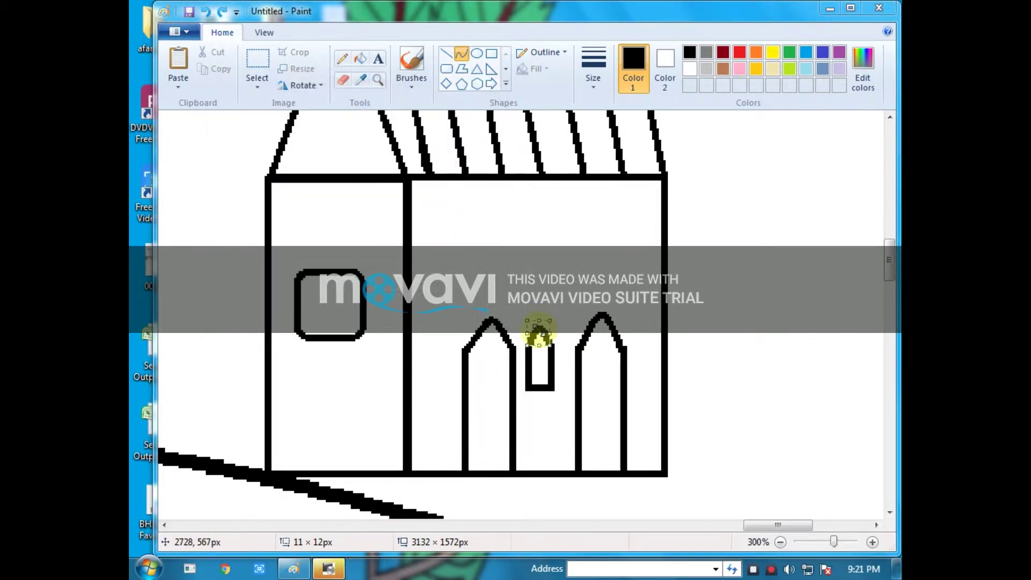
{"action": "left_click", "coordinate": [560, 416]}
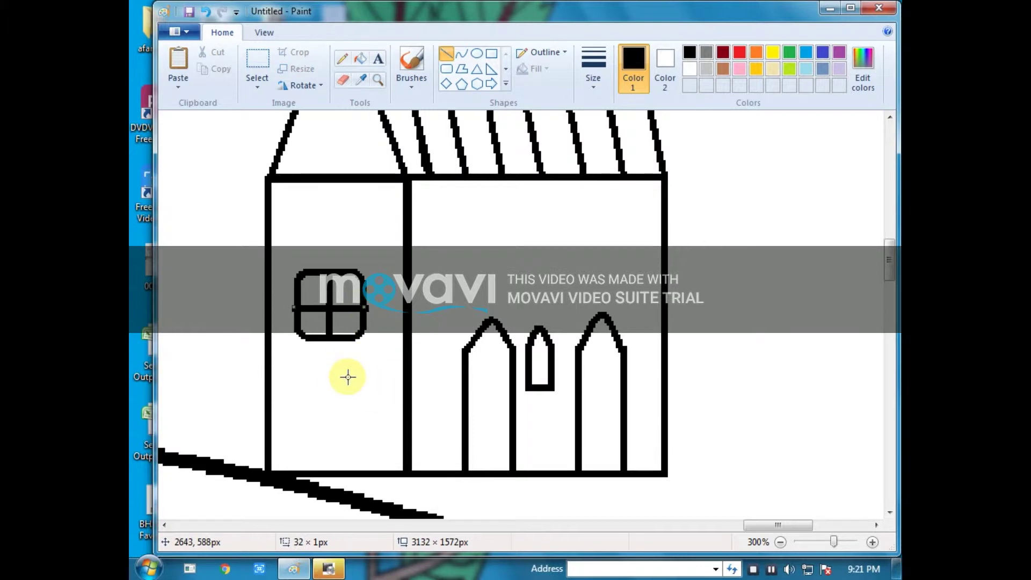
Draw an upright oval of about 12 × 17 px inside the small house's gable.
{"action": "scroll", "coordinate": [524, 347], "scroll_direction": "down", "scroll_amount": 1}
{"action": "scroll", "coordinate": [483, 333], "scroll_direction": "up", "scroll_amount": 2}
{"action": "left_click", "coordinate": [477, 54]}
{"action": "left_click_drag", "start_coordinate": [271, 202], "coordinate": [288, 229]}
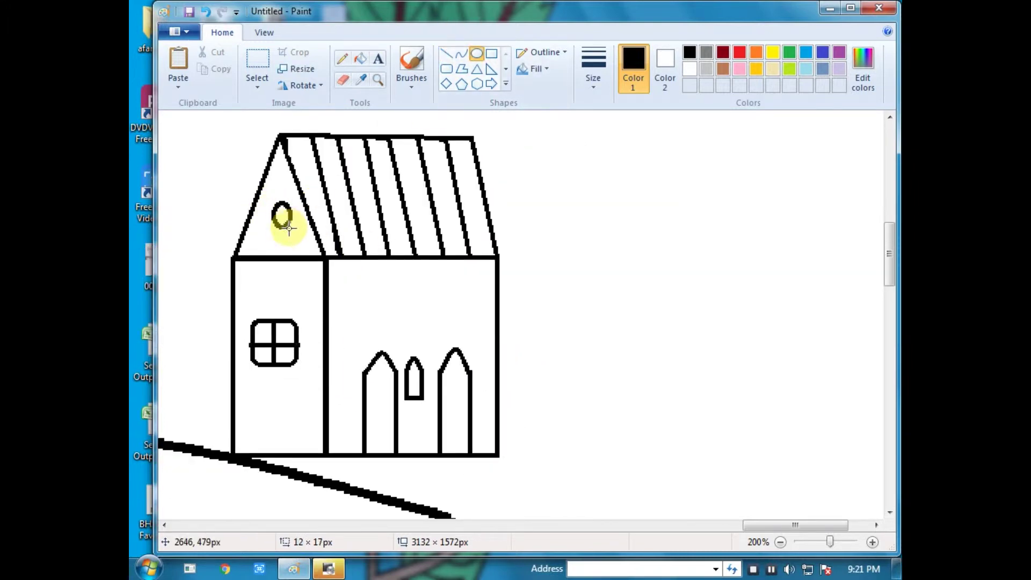
Extend the hill line a short way beyond its end below the small house with a straight line.
{"action": "scroll", "coordinate": [428, 327], "scroll_direction": "down", "scroll_amount": 2}
{"action": "left_click", "coordinate": [450, 53]}
{"action": "mouse_move", "coordinate": [522, 431]}
{"action": "left_mouse_down"}
{"action": "mouse_move", "coordinate": [511, 434]}
{"action": "mouse_move", "coordinate": [519, 428]}
{"action": "left_mouse_up"}
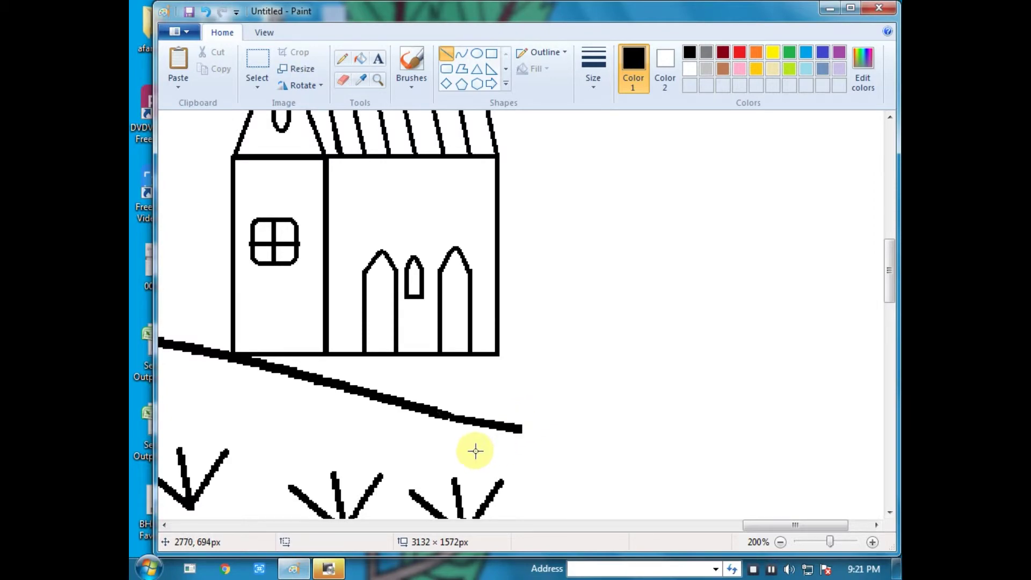
Look over the whole drawing, from the rose, path and pond up to the mountains, sun and tree.
{"action": "scroll", "coordinate": [263, 336], "scroll_direction": "down", "scroll_amount": 1}
{"action": "left_click_drag", "start_coordinate": [664, 525], "coordinate": [476, 510]}
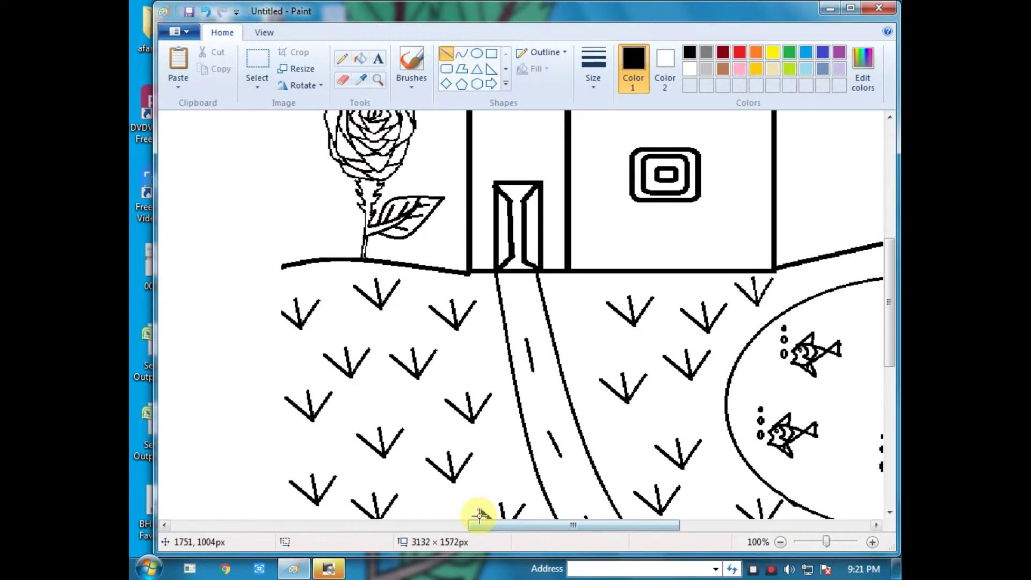
{"action": "scroll", "coordinate": [441, 410], "scroll_direction": "up", "scroll_amount": 6}
{"action": "scroll", "coordinate": [597, 490], "scroll_direction": "down", "scroll_amount": 1}
{"action": "scroll", "coordinate": [506, 403], "scroll_direction": "down", "scroll_amount": 3}
{"action": "scroll", "coordinate": [512, 376], "scroll_direction": "up", "scroll_amount": 3}
{"action": "scroll", "coordinate": [541, 314], "scroll_direction": "up", "scroll_amount": 1}
{"action": "left_click_drag", "start_coordinate": [483, 524], "coordinate": [592, 524]}
{"action": "scroll", "coordinate": [518, 268], "scroll_direction": "down", "scroll_amount": 4}
{"action": "scroll", "coordinate": [507, 252], "scroll_direction": "up", "scroll_amount": 2}
{"action": "scroll", "coordinate": [510, 260], "scroll_direction": "up", "scroll_amount": 2}
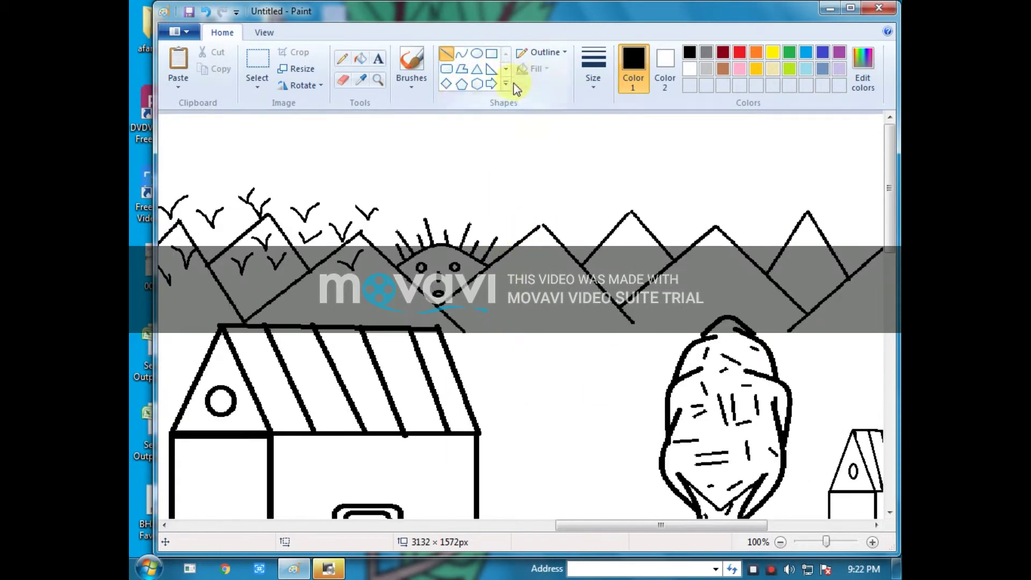
Select the small house and move it into the space between the main house and the tree.
{"action": "left_click", "coordinate": [505, 84]}
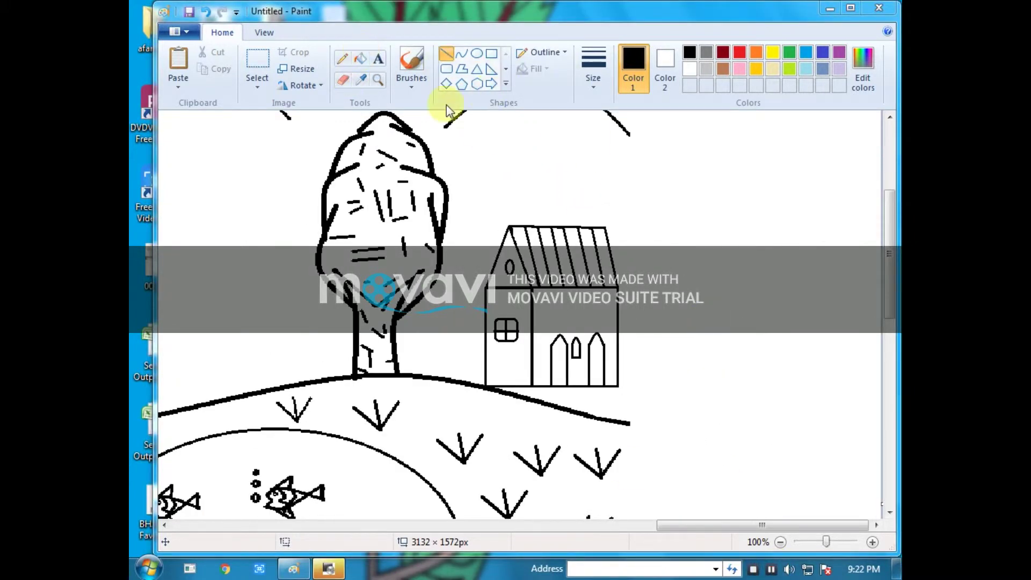
{"action": "left_click_drag", "start_coordinate": [472, 216], "coordinate": [612, 340]}
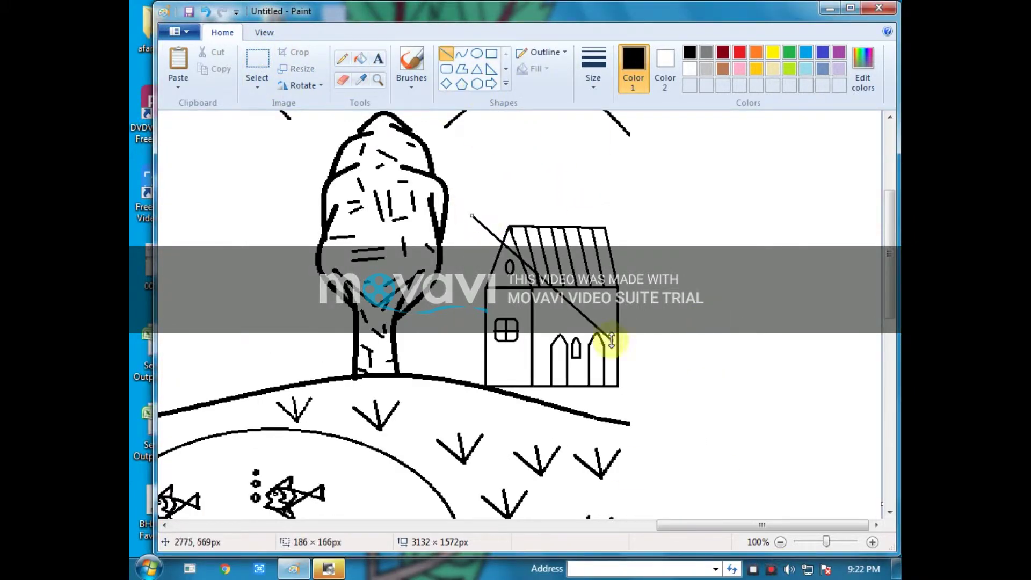
{"action": "left_click_drag", "start_coordinate": [471, 215], "coordinate": [636, 390]}
{"action": "left_click_drag", "start_coordinate": [558, 328], "coordinate": [233, 318]}
{"action": "left_click_drag", "start_coordinate": [660, 525], "coordinate": [561, 506]}
{"action": "mouse_move", "coordinate": [627, 377]}
{"action": "left_mouse_down"}
{"action": "mouse_move", "coordinate": [636, 386]}
{"action": "mouse_move", "coordinate": [631, 368]}
{"action": "left_mouse_up"}
{"action": "mouse_move", "coordinate": [598, 309]}
{"action": "left_mouse_down"}
{"action": "mouse_move", "coordinate": [584, 304]}
{"action": "mouse_move", "coordinate": [600, 311]}
{"action": "left_mouse_up"}
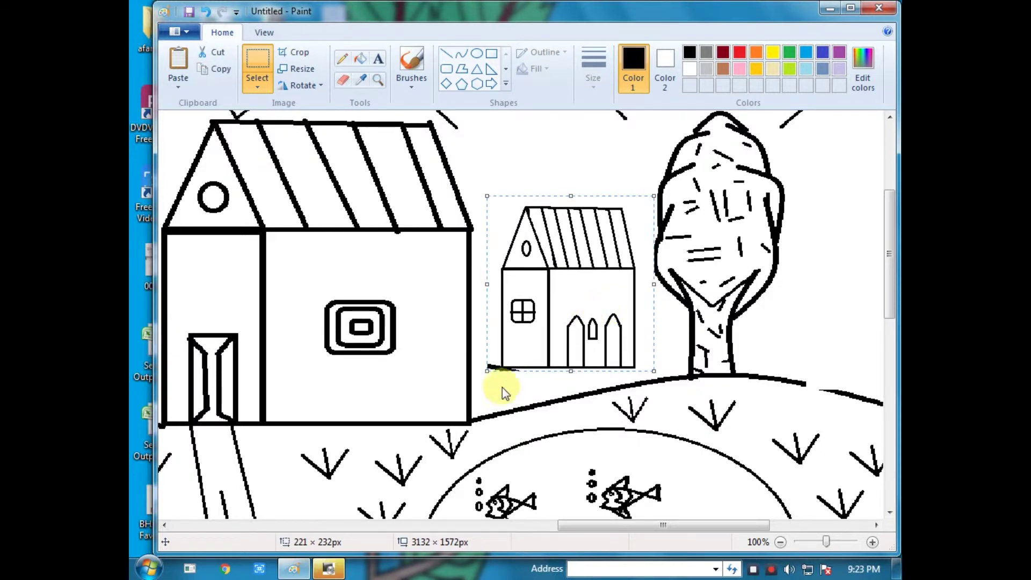
Delete the hill fragment carried along with the small house, and reposition the house between main house and tree.
{"action": "left_click_drag", "start_coordinate": [513, 366], "coordinate": [593, 293]}
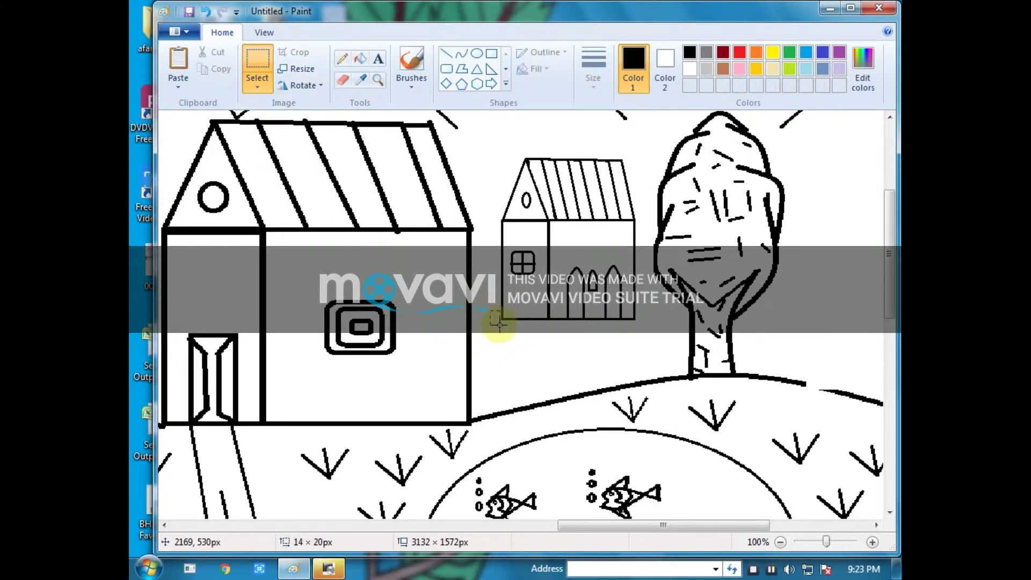
{"action": "left_click_drag", "start_coordinate": [497, 155], "coordinate": [570, 231]}
{"action": "left_click_drag", "start_coordinate": [637, 326], "coordinate": [637, 326]}
{"action": "left_click_drag", "start_coordinate": [592, 280], "coordinate": [571, 314]}
Bridge the gap in the hill line right of the tree with a thicker straight line.
{"action": "left_click_drag", "start_coordinate": [582, 526], "coordinate": [684, 527]}
{"action": "left_click", "coordinate": [446, 53]}
{"action": "left_click_drag", "start_coordinate": [470, 385], "coordinate": [500, 391]}
{"action": "key", "text": "ctrl+z"}
{"action": "left_click", "coordinate": [600, 78]}
{"action": "left_click", "coordinate": [612, 168]}
{"action": "key", "text": "ctrl+z"}
{"action": "left_click_drag", "start_coordinate": [465, 382], "coordinate": [499, 392]}
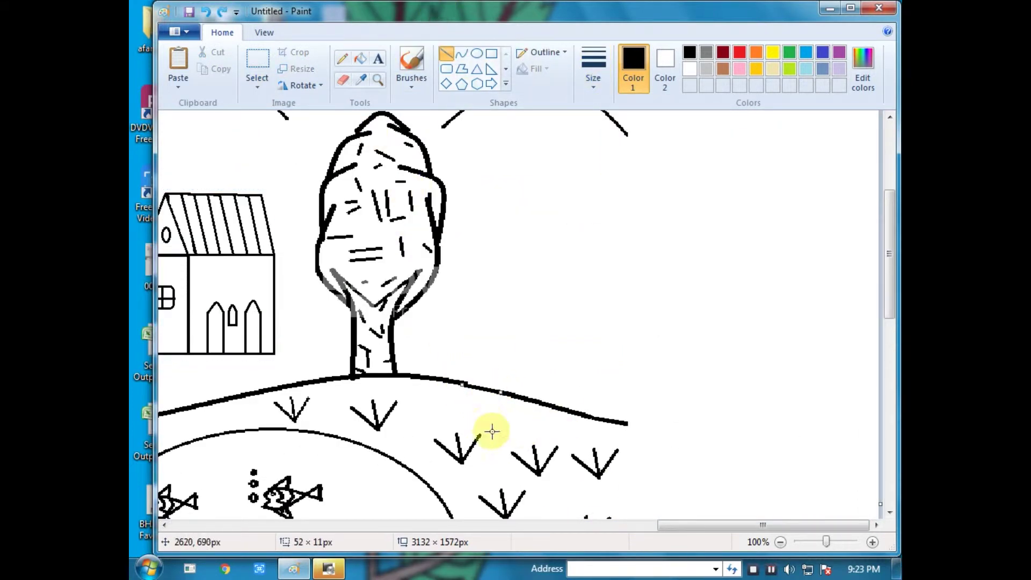
{"action": "left_click", "coordinate": [513, 376]}
Draw a curved path from the small house's left door down to the hill line with two thinner curves.
{"action": "scroll", "coordinate": [547, 368], "scroll_direction": "down", "scroll_amount": 1}
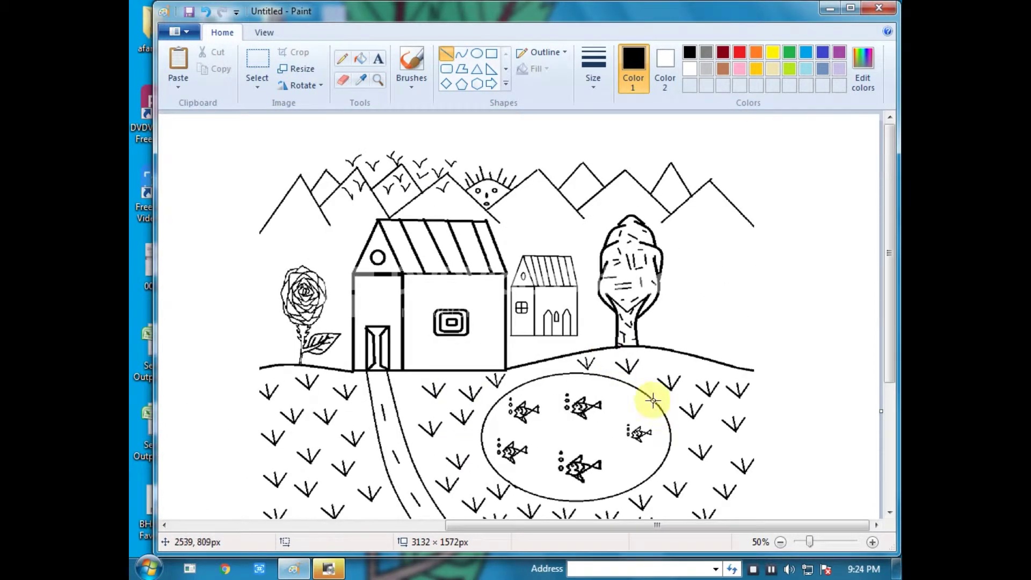
{"action": "scroll", "coordinate": [612, 400], "scroll_direction": "up", "scroll_amount": 1}
{"action": "scroll", "coordinate": [456, 421], "scroll_direction": "up", "scroll_amount": 1}
{"action": "left_click_drag", "start_coordinate": [539, 522], "coordinate": [660, 524]}
{"action": "scroll", "coordinate": [456, 421], "scroll_direction": "down", "scroll_amount": 3}
{"action": "scroll", "coordinate": [555, 449], "scroll_direction": "down", "scroll_amount": 1}
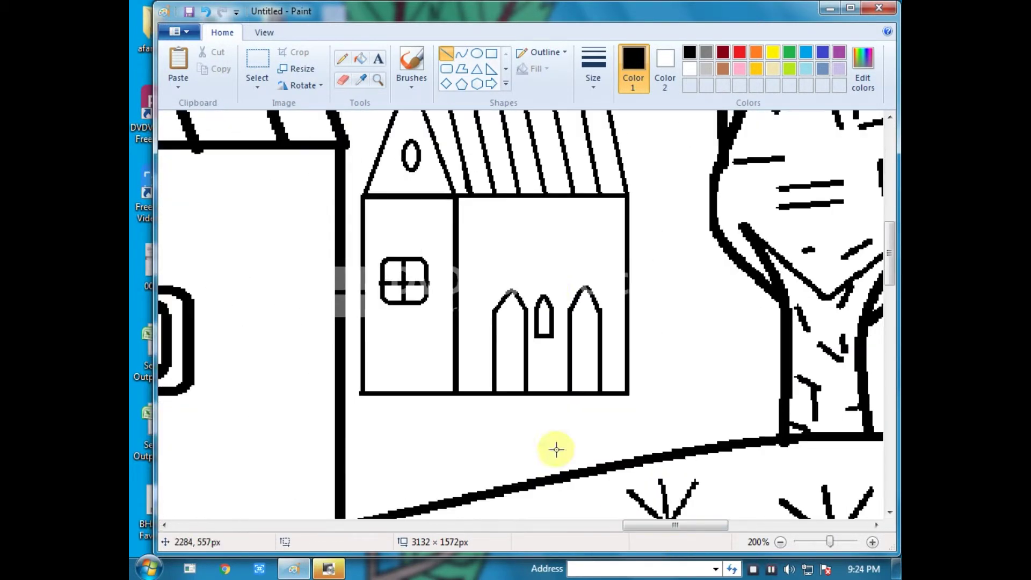
{"action": "left_click", "coordinate": [456, 55]}
{"action": "left_click_drag", "start_coordinate": [495, 393], "coordinate": [368, 518]}
{"action": "scroll", "coordinate": [412, 411], "scroll_direction": "down", "scroll_amount": 1}
{"action": "key", "text": "ctrl+z"}
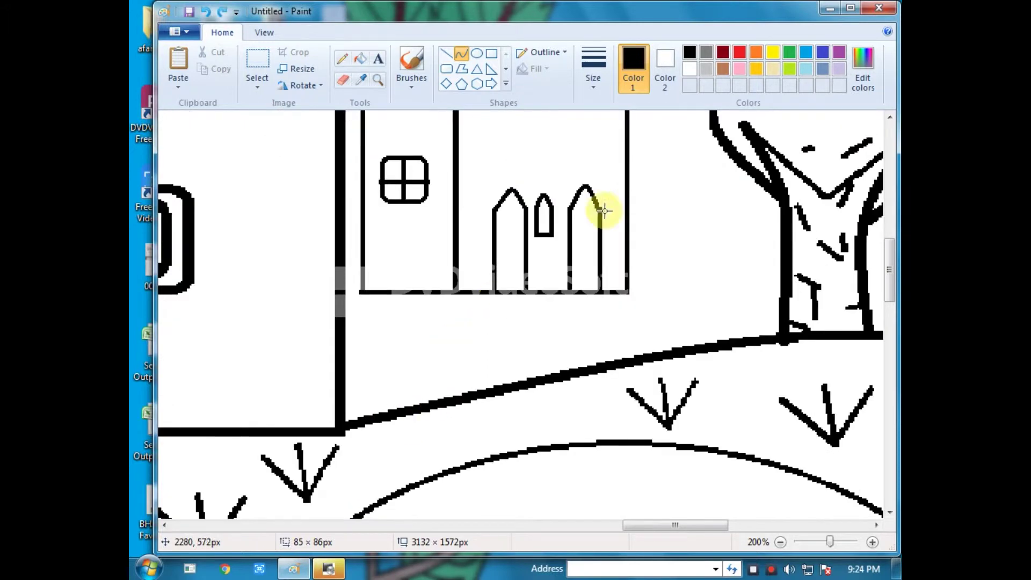
{"action": "left_click", "coordinate": [594, 72]}
{"action": "left_click", "coordinate": [604, 141]}
{"action": "left_click_drag", "start_coordinate": [490, 293], "coordinate": [382, 410]}
{"action": "mouse_move", "coordinate": [444, 346]}
{"action": "left_mouse_down"}
{"action": "mouse_move", "coordinate": [451, 352]}
{"action": "mouse_move", "coordinate": [470, 328]}
{"action": "left_mouse_up"}
{"action": "left_click_drag", "start_coordinate": [528, 293], "coordinate": [457, 398]}
{"action": "left_click", "coordinate": [545, 338]}
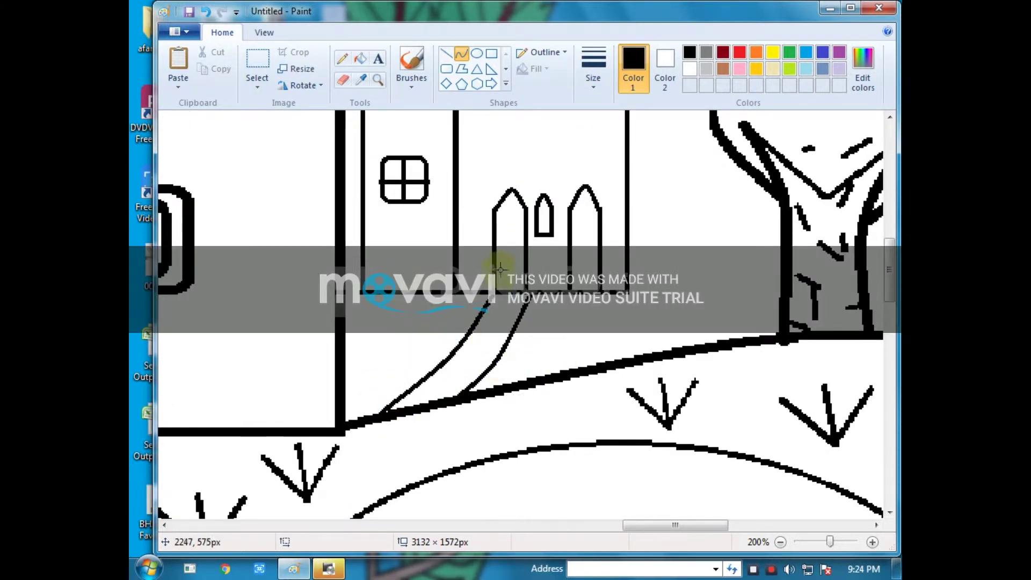
Add two short slanted dashes along the middle of the small house's left path.
{"action": "left_click_drag", "start_coordinate": [482, 333], "coordinate": [432, 391]}
{"action": "key", "text": "ctrl+z"}
{"action": "left_click", "coordinate": [445, 52]}
{"action": "left_click_drag", "start_coordinate": [503, 308], "coordinate": [488, 334]}
{"action": "left_click_drag", "start_coordinate": [463, 362], "coordinate": [436, 392]}
Check the overall scene around the main house, from its path up to the mountains.
{"action": "scroll", "coordinate": [435, 391], "scroll_direction": "down", "scroll_amount": 1}
{"action": "left_click_drag", "start_coordinate": [660, 525], "coordinate": [423, 501]}
{"action": "scroll", "coordinate": [488, 535], "scroll_direction": "up", "scroll_amount": 5}
{"action": "left_click_drag", "start_coordinate": [487, 534], "coordinate": [574, 529]}
{"action": "scroll", "coordinate": [571, 436], "scroll_direction": "down", "scroll_amount": 2}
{"action": "scroll", "coordinate": [623, 386], "scroll_direction": "up", "scroll_amount": 2}
{"action": "left_click_drag", "start_coordinate": [372, 525], "coordinate": [678, 529]}
{"action": "scroll", "coordinate": [700, 430], "scroll_direction": "down", "scroll_amount": 2}
{"action": "scroll", "coordinate": [701, 430], "scroll_direction": "down", "scroll_amount": 1}
Draw a second curved path from the small house's right door to the hill line beside the tree.
{"action": "left_click_drag", "start_coordinate": [607, 526], "coordinate": [718, 532]}
{"action": "scroll", "coordinate": [513, 393], "scroll_direction": "up", "scroll_amount": 1}
{"action": "left_click_drag", "start_coordinate": [598, 525], "coordinate": [675, 529]}
{"action": "scroll", "coordinate": [331, 391], "scroll_direction": "down", "scroll_amount": 2}
{"action": "left_click_drag", "start_coordinate": [294, 395], "coordinate": [400, 443]}
{"action": "double_click", "coordinate": [325, 423]}
{"action": "mouse_move", "coordinate": [264, 395]}
{"action": "left_mouse_down"}
{"action": "mouse_move", "coordinate": [342, 455]}
{"action": "mouse_move", "coordinate": [295, 449]}
{"action": "left_mouse_up"}
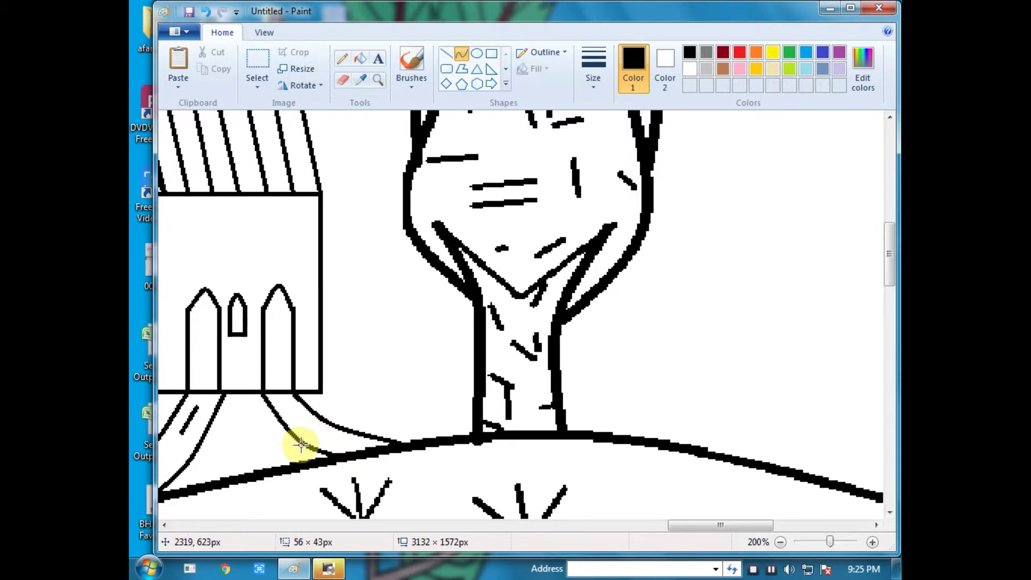
Add short dashes along the middle of the small house's right path.
{"action": "left_click", "coordinate": [446, 53]}
{"action": "left_click_drag", "start_coordinate": [290, 406], "coordinate": [298, 414]}
{"action": "scroll", "coordinate": [300, 424], "scroll_direction": "down", "scroll_amount": 1}
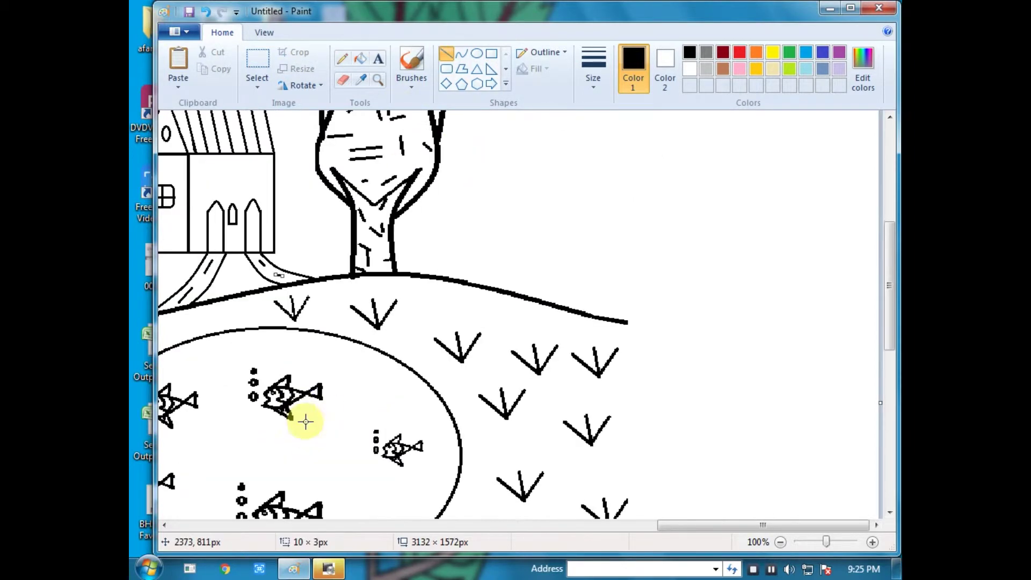
Fill all the roof strips of the main house with brown.
{"action": "scroll", "coordinate": [511, 410], "scroll_direction": "down", "scroll_amount": 1}
{"action": "mouse_move", "coordinate": [661, 526]}
{"action": "left_mouse_down"}
{"action": "mouse_move", "coordinate": [496, 527]}
{"action": "mouse_move", "coordinate": [660, 528]}
{"action": "left_mouse_up"}
{"action": "scroll", "coordinate": [506, 395], "scroll_direction": "up", "scroll_amount": 3}
{"action": "scroll", "coordinate": [612, 375], "scroll_direction": "up", "scroll_amount": 2}
{"action": "scroll", "coordinate": [611, 377], "scroll_direction": "down", "scroll_amount": 1}
{"action": "left_click", "coordinate": [723, 69]}
{"action": "left_click", "coordinate": [360, 58]}
{"action": "scroll", "coordinate": [215, 370], "scroll_direction": "up", "scroll_amount": 2}
{"action": "left_click", "coordinate": [183, 376]}
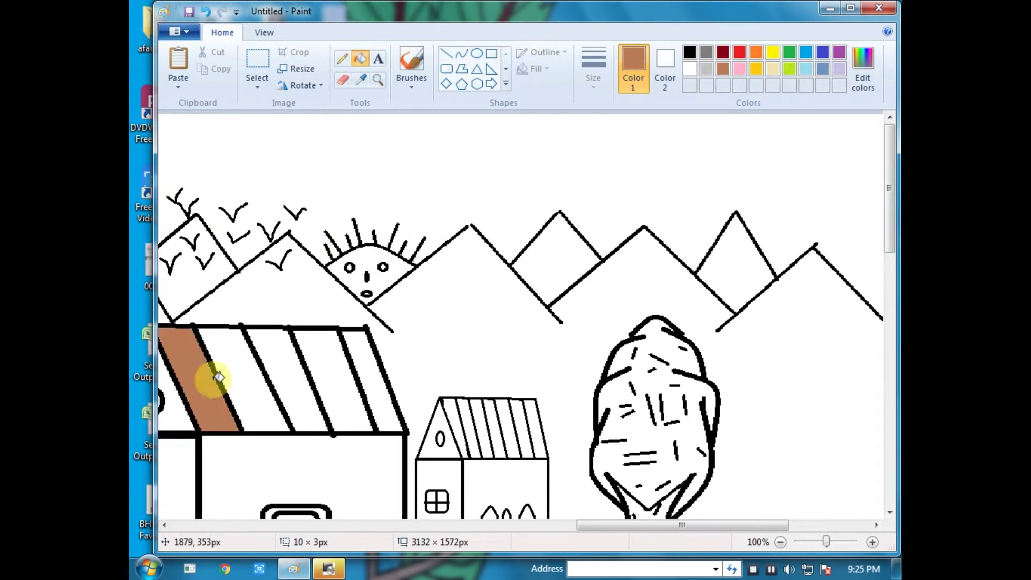
{"action": "left_click", "coordinate": [231, 376]}
{"action": "left_click", "coordinate": [285, 376]}
{"action": "left_click", "coordinate": [337, 373]}
{"action": "left_click", "coordinate": [369, 375]}
Fill the small house's roof strips with the same brown.
{"action": "left_click", "coordinate": [479, 417]}
{"action": "left_click", "coordinate": [495, 416]}
{"action": "left_click", "coordinate": [508, 415]}
{"action": "left_click", "coordinate": [513, 415]}
{"action": "key", "text": "ctrl+z"}
{"action": "left_click", "coordinate": [521, 415]}
{"action": "left_click", "coordinate": [532, 416]}
Fill the tree trunk and the small house's two paths with brown.
{"action": "scroll", "coordinate": [569, 424], "scroll_direction": "down", "scroll_amount": 3}
{"action": "left_click", "coordinate": [652, 347]}
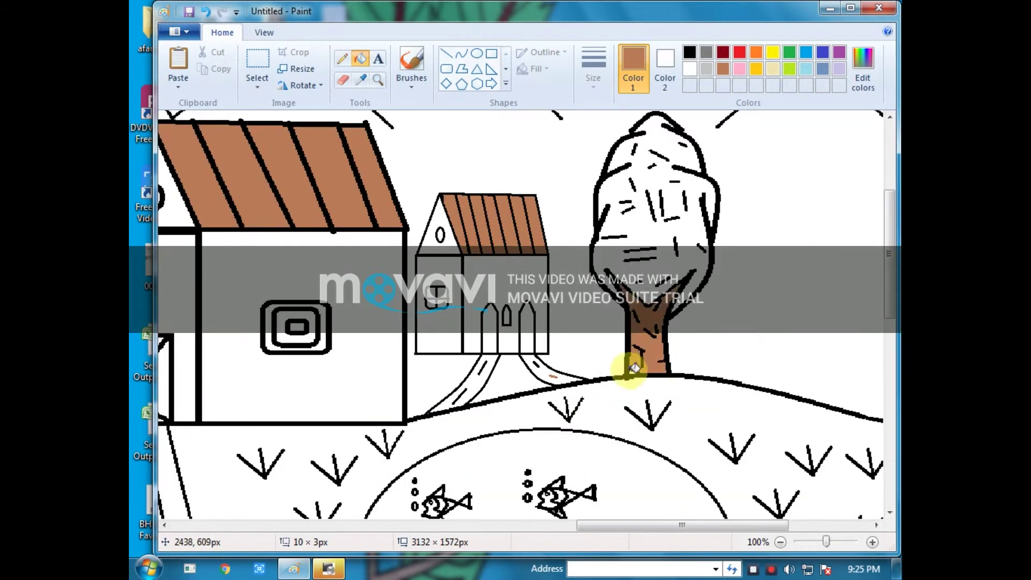
{"action": "scroll", "coordinate": [640, 381], "scroll_direction": "up", "scroll_amount": 1}
{"action": "scroll", "coordinate": [577, 421], "scroll_direction": "down", "scroll_amount": 3}
{"action": "left_click_drag", "start_coordinate": [616, 530], "coordinate": [573, 528]}
{"action": "left_click", "coordinate": [575, 356]}
{"action": "left_click", "coordinate": [362, 349]}
Crop the canvas to the landscape drawing, to about 1377 × 1117 px.
{"action": "scroll", "coordinate": [531, 348], "scroll_direction": "down", "scroll_amount": 2, "text": "ctrl"}
{"action": "scroll", "coordinate": [536, 345], "scroll_direction": "up", "scroll_amount": 3}
{"action": "scroll", "coordinate": [323, 145], "scroll_direction": "down", "scroll_amount": 2}
{"action": "scroll", "coordinate": [377, 282], "scroll_direction": "up", "scroll_amount": 2}
{"action": "scroll", "coordinate": [379, 279], "scroll_direction": "down", "scroll_amount": 1}
{"action": "left_click", "coordinate": [258, 67]}
{"action": "left_click_drag", "start_coordinate": [432, 123], "coordinate": [687, 315]}
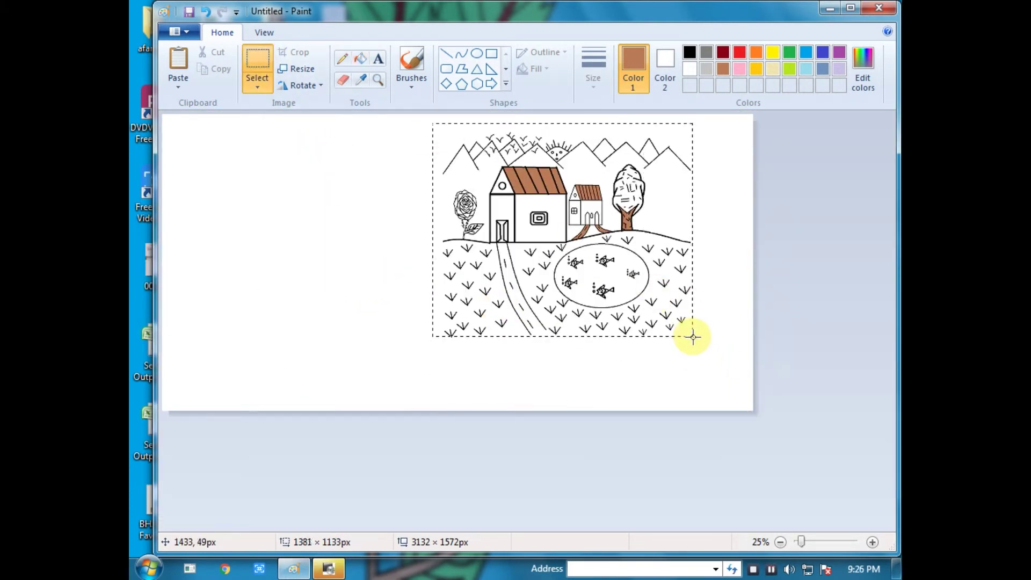
{"action": "left_click", "coordinate": [296, 52]}
Extend the right edge of the main house's path to the canvas's lower edge with a black line.
{"action": "scroll", "coordinate": [444, 361], "scroll_direction": "up", "scroll_amount": 2}
{"action": "scroll", "coordinate": [456, 413], "scroll_direction": "down", "scroll_amount": 1}
{"action": "scroll", "coordinate": [456, 414], "scroll_direction": "up", "scroll_amount": 1}
{"action": "scroll", "coordinate": [613, 502], "scroll_direction": "down", "scroll_amount": 5}
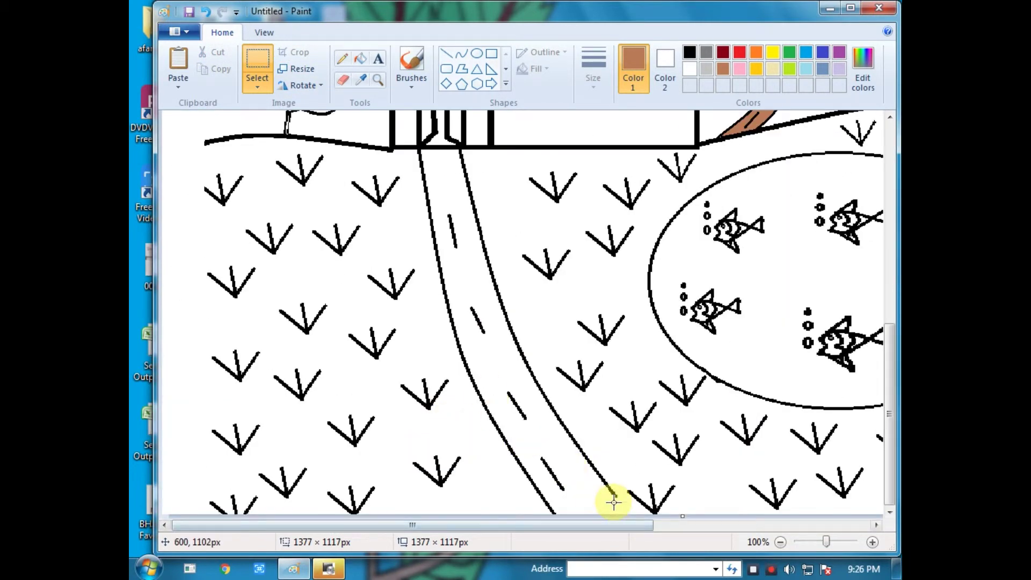
{"action": "left_click", "coordinate": [447, 54]}
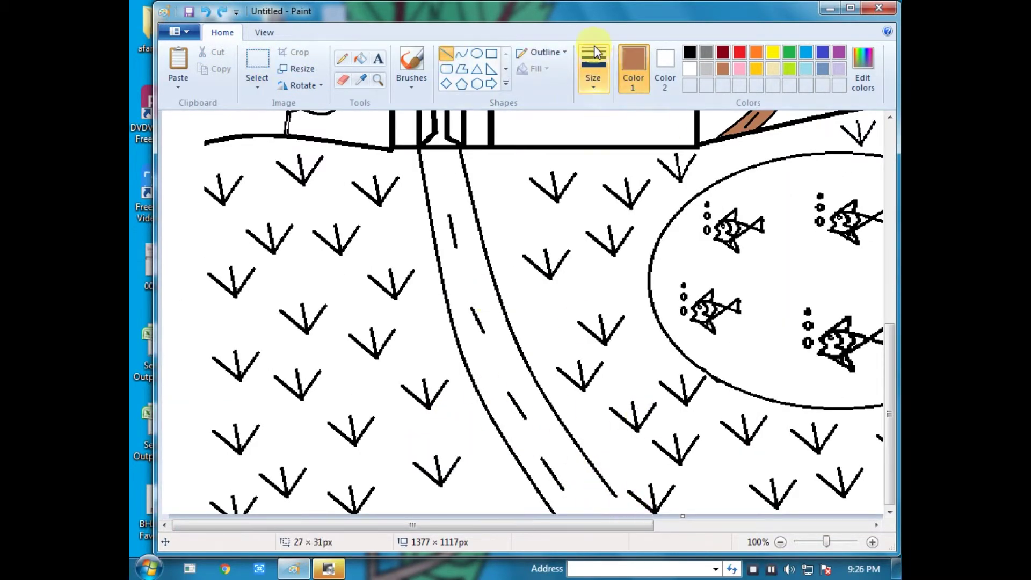
{"action": "left_click", "coordinate": [689, 53]}
{"action": "left_click_drag", "start_coordinate": [617, 494], "coordinate": [639, 517]}
{"action": "left_click", "coordinate": [610, 483]}
Fill the main house's path and the rose's stem with brown.
{"action": "left_click", "coordinate": [723, 69]}
{"action": "left_click", "coordinate": [360, 58]}
{"action": "left_click", "coordinate": [500, 343]}
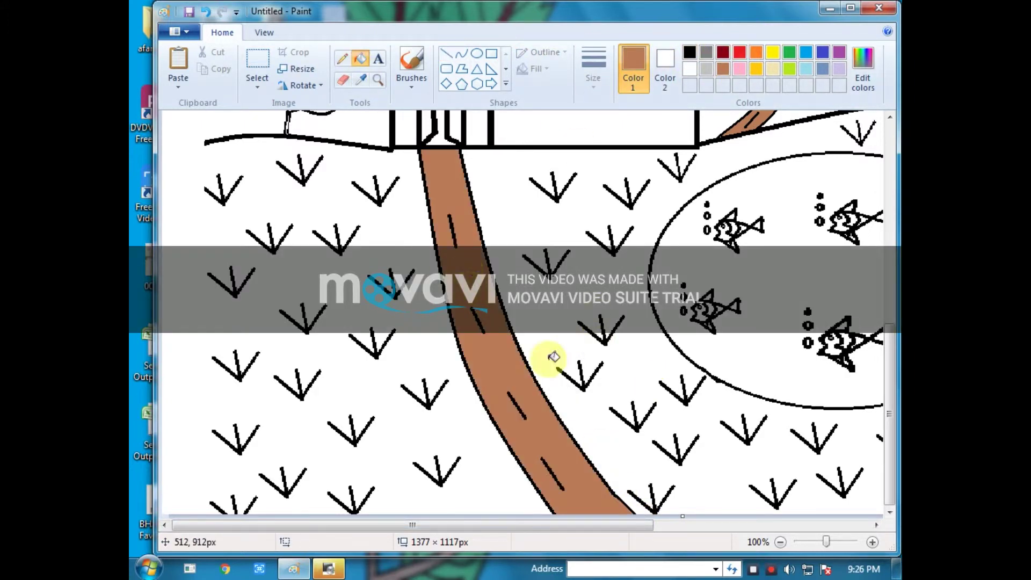
{"action": "scroll", "coordinate": [552, 356], "scroll_direction": "up", "scroll_amount": 4}
{"action": "scroll", "coordinate": [287, 327], "scroll_direction": "up", "scroll_amount": 2}
{"action": "left_click", "coordinate": [537, 458]}
Fill the first lower petals of the rose with red.
{"action": "scroll", "coordinate": [556, 343], "scroll_direction": "up", "scroll_amount": 1}
{"action": "scroll", "coordinate": [556, 344], "scroll_direction": "down", "scroll_amount": 2}
{"action": "left_click", "coordinate": [739, 53]}
{"action": "left_click", "coordinate": [456, 235]}
{"action": "left_click", "coordinate": [476, 209]}
{"action": "left_click", "coordinate": [446, 212]}
{"action": "left_click", "coordinate": [395, 234]}
Fill more of the rose's lower and left outer petals with red, undoing fills that recolour the outline.
{"action": "scroll", "coordinate": [398, 232], "scroll_direction": "up", "scroll_amount": 1}
{"action": "left_click", "coordinate": [444, 239]}
{"action": "left_click", "coordinate": [478, 225]}
{"action": "left_click", "coordinate": [532, 224]}
{"action": "left_click", "coordinate": [474, 268]}
{"action": "key", "text": "ctrl+z"}
{"action": "left_click", "coordinate": [431, 152]}
{"action": "scroll", "coordinate": [451, 177], "scroll_direction": "up", "scroll_amount": 1}
{"action": "scroll", "coordinate": [499, 239], "scroll_direction": "up", "scroll_amount": 1}
{"action": "left_click", "coordinate": [483, 341]}
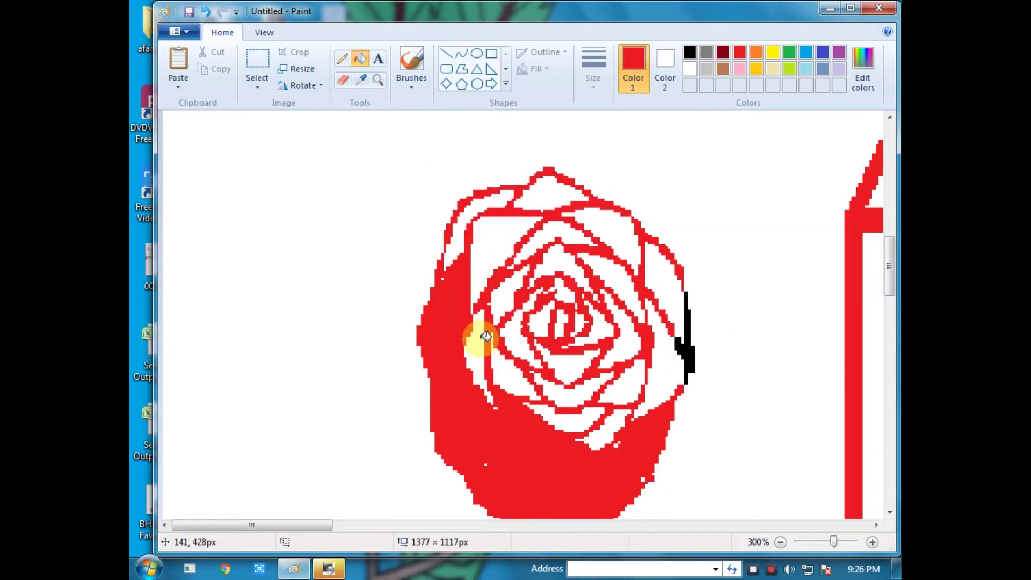
{"action": "key", "text": "ctrl+z"}
Fill the rose's remaining outer petals with red, from the left side over the tip to the right side.
{"action": "left_click", "coordinate": [476, 337]}
{"action": "left_click", "coordinate": [482, 264]}
{"action": "left_click", "coordinate": [458, 230]}
{"action": "left_click", "coordinate": [539, 199]}
{"action": "left_click", "coordinate": [552, 230]}
{"action": "left_click", "coordinate": [608, 229]}
{"action": "left_click", "coordinate": [665, 270]}
{"action": "left_click", "coordinate": [661, 362]}
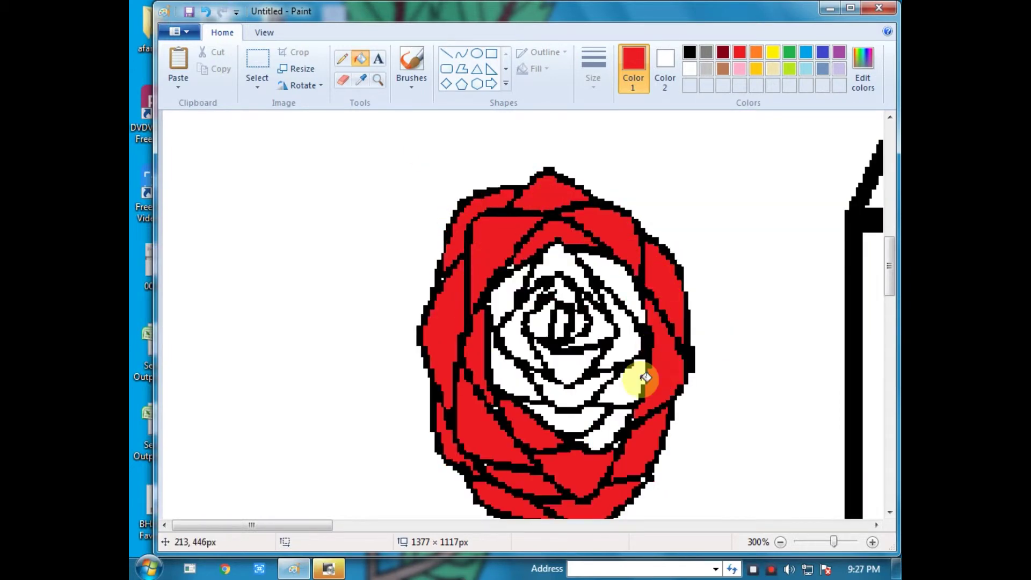
Fill the rose's inner lower petals and centre petals with red.
{"action": "left_click", "coordinate": [629, 381]}
{"action": "left_click", "coordinate": [609, 431]}
{"action": "left_click", "coordinate": [579, 421]}
{"action": "left_click", "coordinate": [573, 398]}
{"action": "left_click", "coordinate": [571, 364]}
{"action": "left_click", "coordinate": [570, 298]}
{"action": "left_click", "coordinate": [589, 317]}
{"action": "left_click", "coordinate": [541, 318]}
{"action": "left_click", "coordinate": [516, 341]}
{"action": "left_click", "coordinate": [509, 377]}
Fill the last inner petal at the rose's upper left with red, undoing stray fills.
{"action": "left_click", "coordinate": [507, 309]}
{"action": "key", "text": "ctrl+z"}
{"action": "left_click", "coordinate": [511, 279]}
{"action": "key", "text": "ctrl+z"}
{"action": "left_click", "coordinate": [509, 277]}
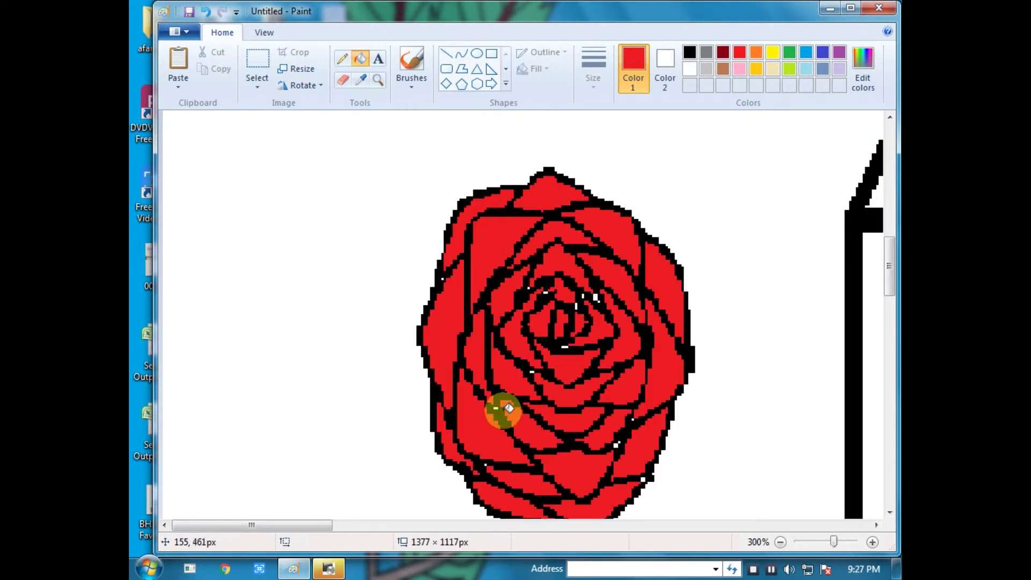
Fill the white speck between the rose's upper-left petals with red, undoing fills that hit the outline.
{"action": "scroll", "coordinate": [553, 419], "scroll_direction": "down", "scroll_amount": 2}
{"action": "scroll", "coordinate": [649, 367], "scroll_direction": "up", "scroll_amount": 2}
{"action": "key", "text": "ctrl+z"}
{"action": "left_click", "coordinate": [727, 255]}
{"action": "left_click_drag", "start_coordinate": [244, 525], "coordinate": [294, 526]}
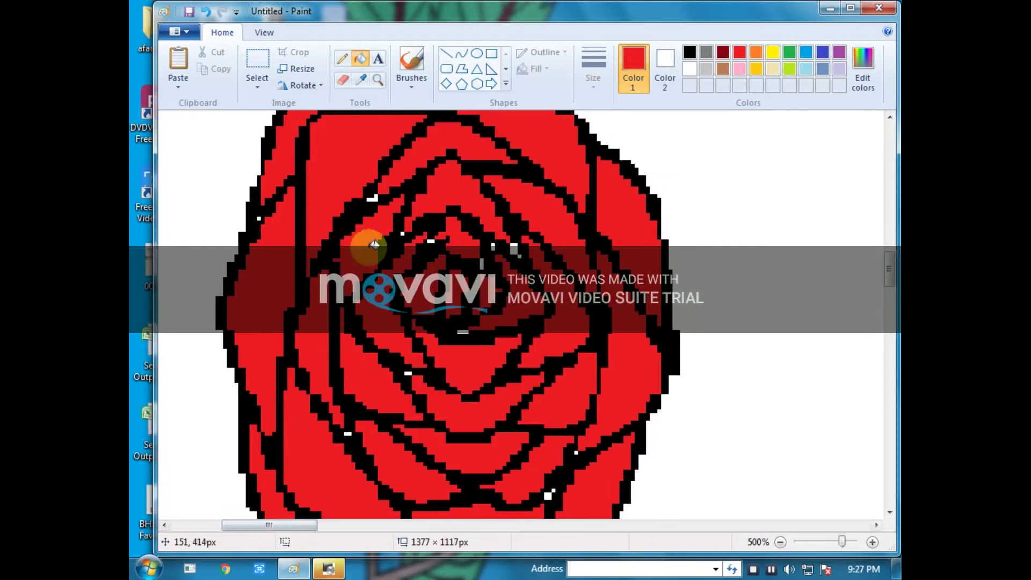
{"action": "left_click", "coordinate": [377, 198]}
{"action": "key", "text": "ctrl+z"}
{"action": "left_click", "coordinate": [373, 198]}
{"action": "left_click", "coordinate": [436, 237]}
{"action": "key", "text": "ctrl+z"}
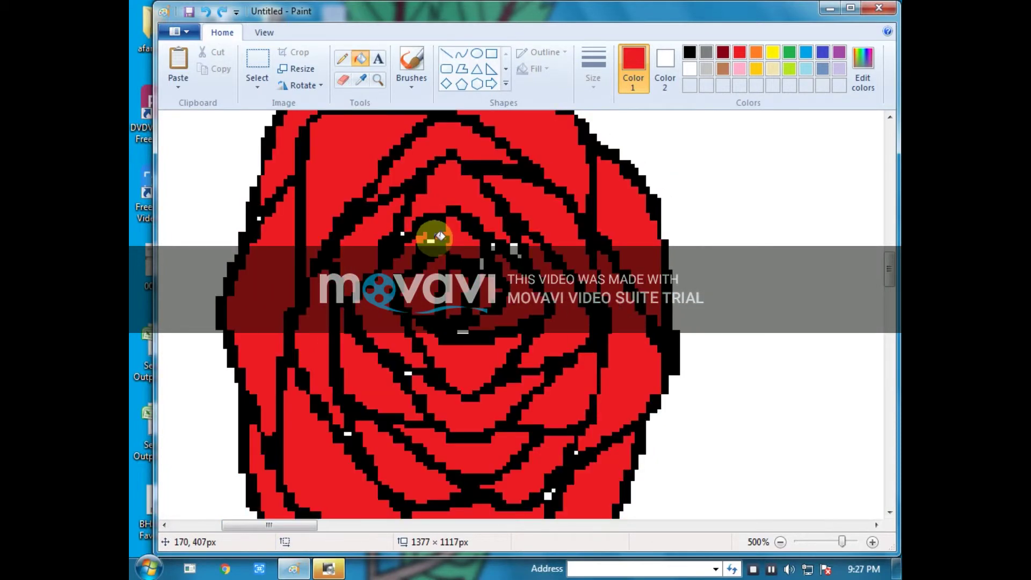
Cover the white specks around the rose's centre with short black lines.
{"action": "left_click", "coordinate": [445, 53]}
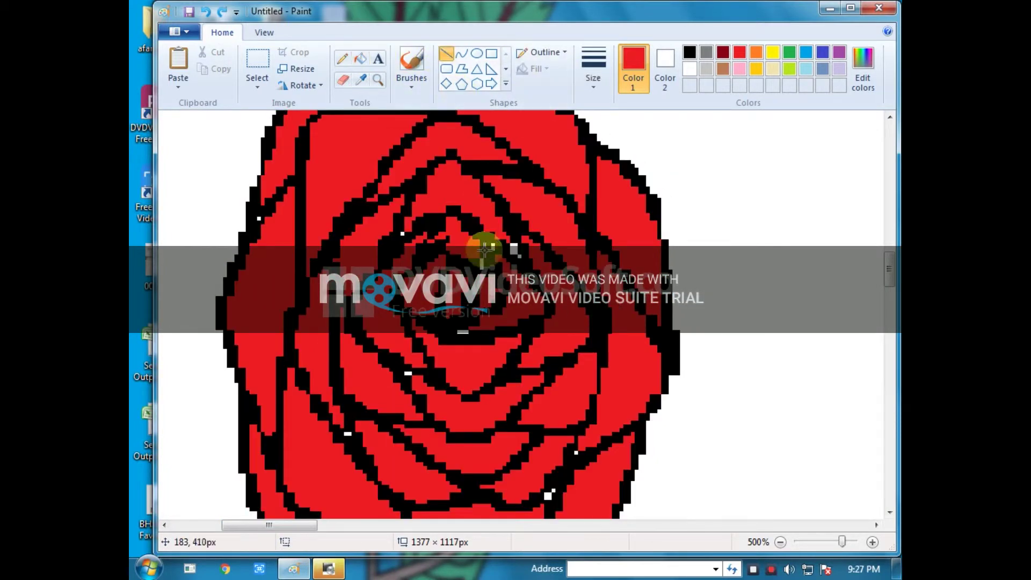
{"action": "left_click", "coordinate": [689, 52]}
{"action": "left_click_drag", "start_coordinate": [519, 243], "coordinate": [514, 263]}
{"action": "left_click_drag", "start_coordinate": [464, 326], "coordinate": [450, 333]}
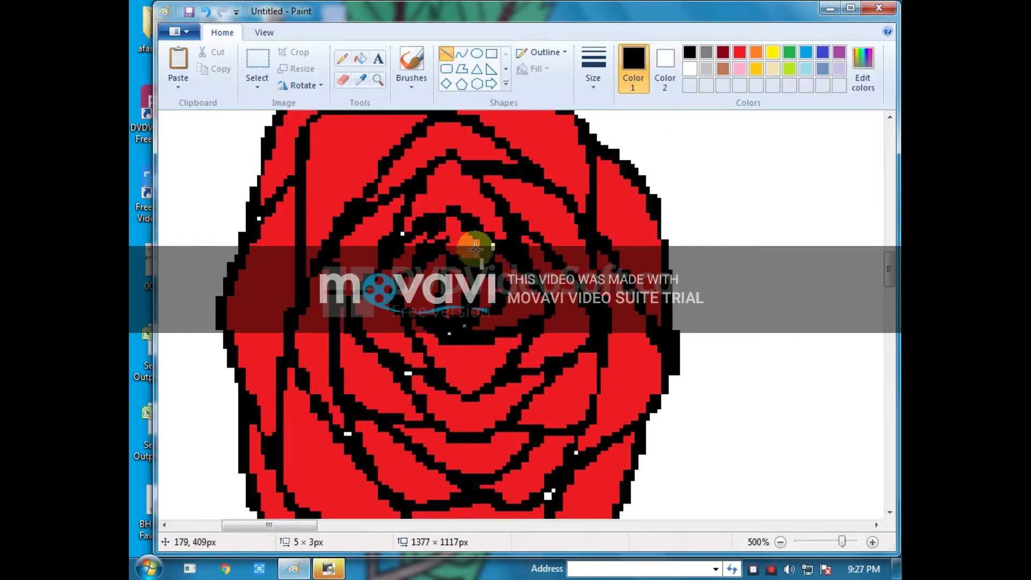
{"action": "left_click_drag", "start_coordinate": [505, 246], "coordinate": [493, 249]}
Cover the remaining white specks among the rose's outer and lower petals with short black lines.
{"action": "left_click_drag", "start_coordinate": [399, 231], "coordinate": [405, 234]}
{"action": "left_click_drag", "start_coordinate": [256, 214], "coordinate": [262, 221]}
{"action": "left_click_drag", "start_coordinate": [343, 431], "coordinate": [351, 442]}
{"action": "left_click_drag", "start_coordinate": [408, 367], "coordinate": [403, 379]}
{"action": "left_click_drag", "start_coordinate": [546, 495], "coordinate": [576, 454]}
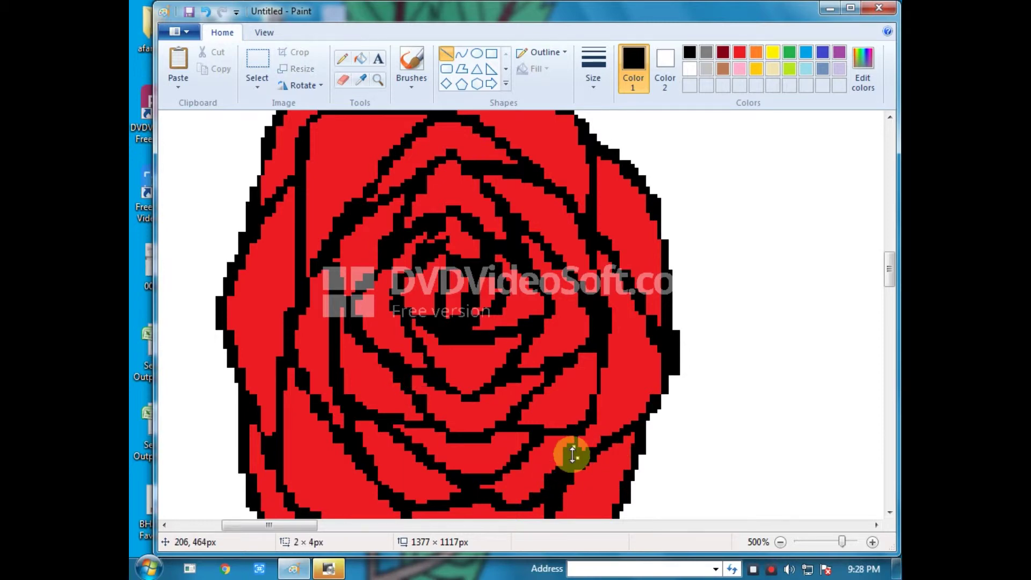
{"action": "scroll", "coordinate": [575, 447], "scroll_direction": "down", "scroll_amount": 3}
{"action": "left_click_drag", "start_coordinate": [591, 349], "coordinate": [604, 334]}
{"action": "left_click_drag", "start_coordinate": [326, 331], "coordinate": [334, 318]}
{"action": "left_click_drag", "start_coordinate": [591, 356], "coordinate": [591, 340]}
Fill all the sections of the rose's leaf with green.
{"action": "scroll", "coordinate": [661, 356], "scroll_direction": "down", "scroll_amount": 1}
{"action": "scroll", "coordinate": [569, 389], "scroll_direction": "down", "scroll_amount": 3}
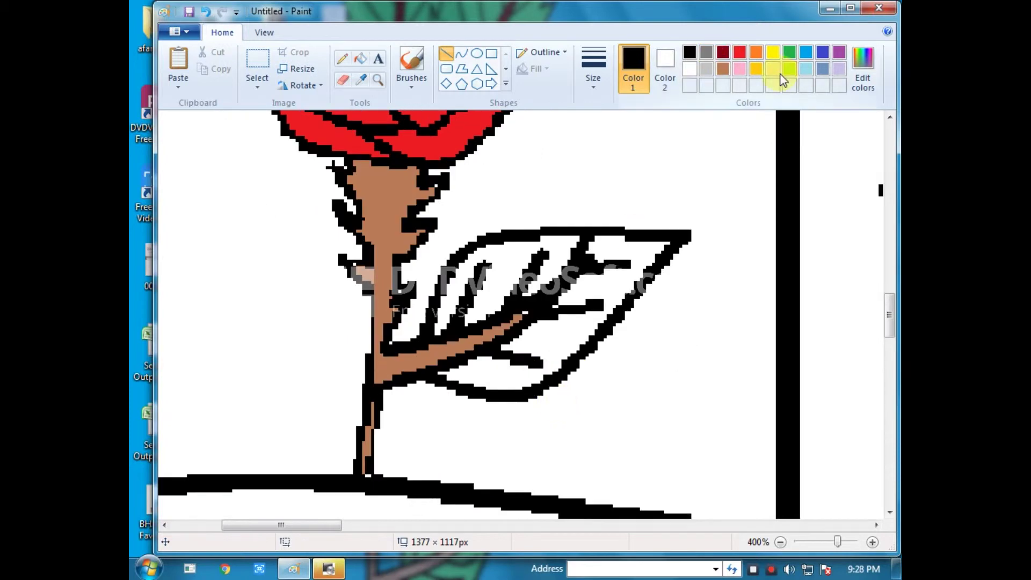
{"action": "left_click", "coordinate": [788, 52]}
{"action": "left_click", "coordinate": [361, 58]}
{"action": "left_click", "coordinate": [499, 279]}
{"action": "left_click", "coordinate": [594, 288]}
{"action": "left_click", "coordinate": [544, 301]}
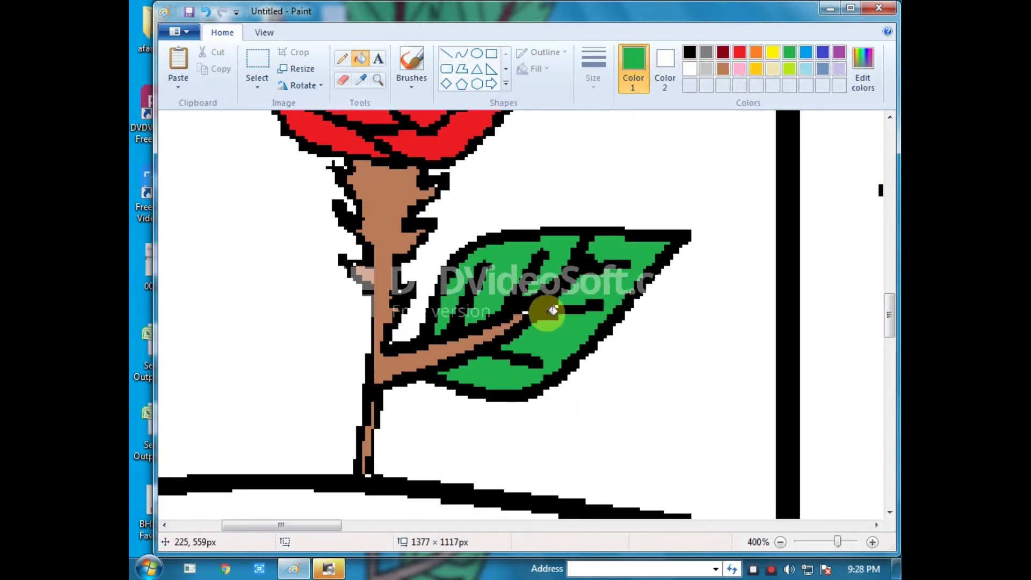
Extend the ground line beside the rose to the left canvas edge with a black line.
{"action": "scroll", "coordinate": [609, 381], "scroll_direction": "down", "scroll_amount": 2, "text": "ctrl"}
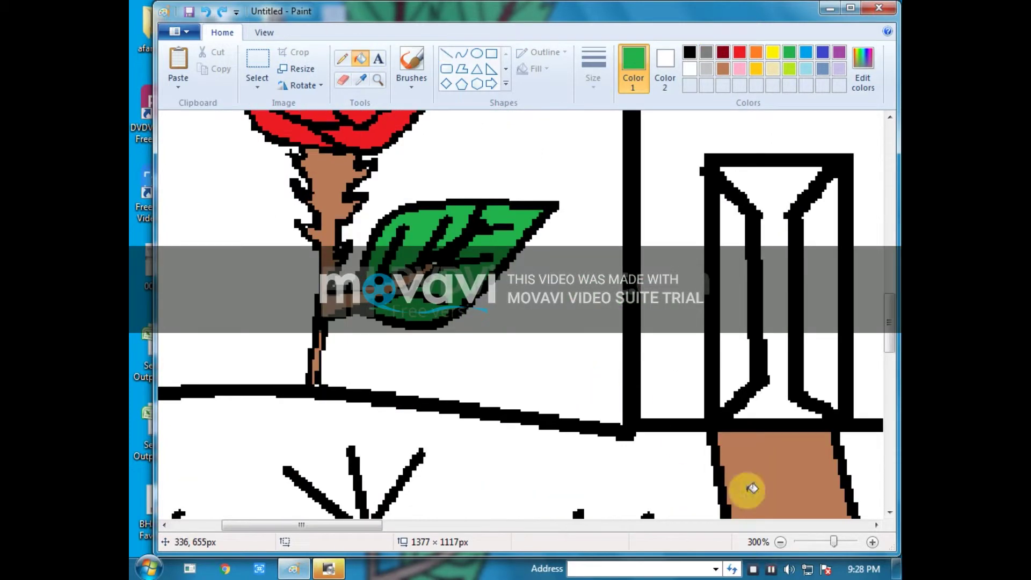
{"action": "scroll", "coordinate": [356, 454], "scroll_direction": "down", "scroll_amount": 2, "text": "ctrl"}
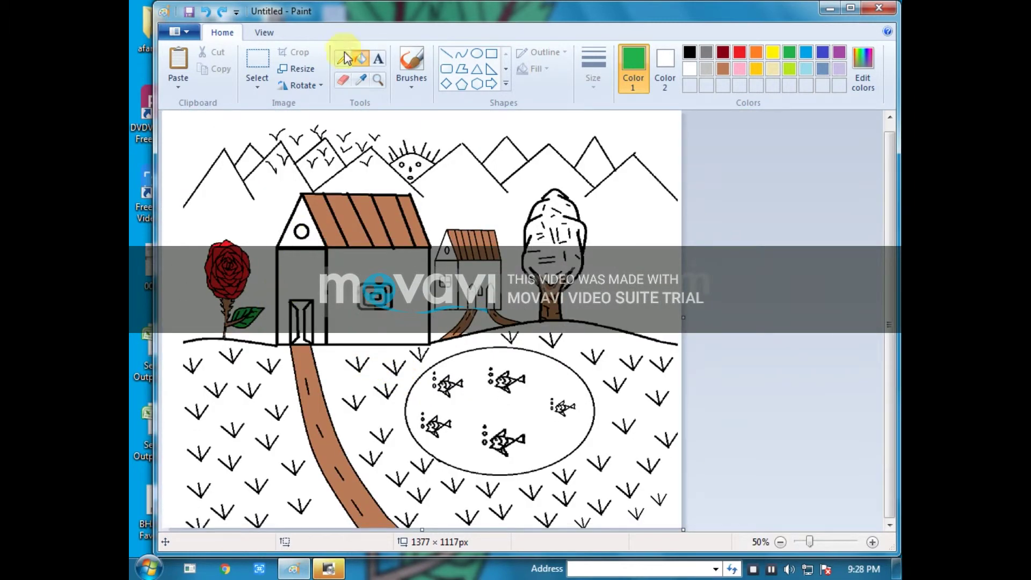
{"action": "left_click", "coordinate": [459, 55]}
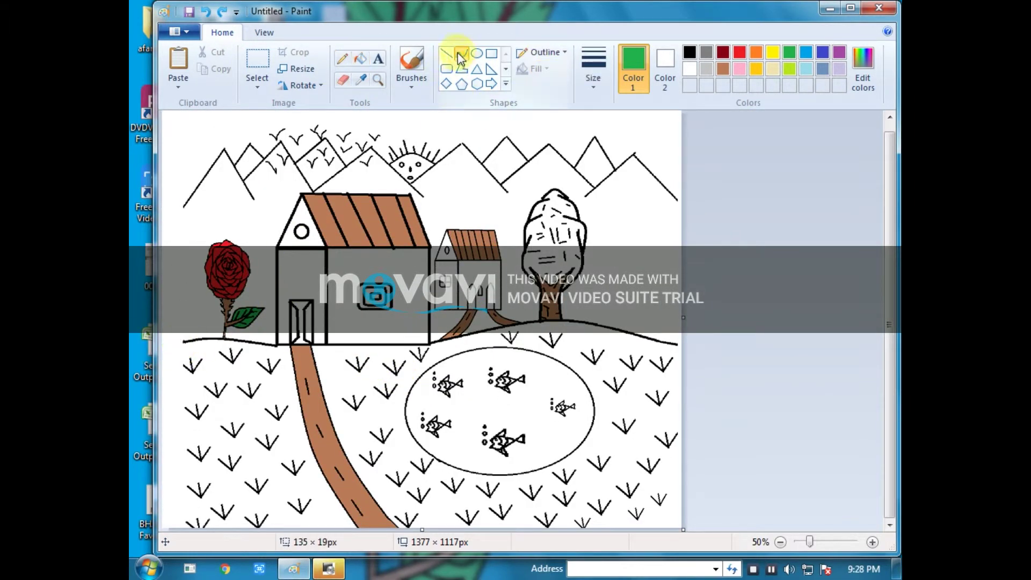
{"action": "left_click", "coordinate": [689, 53]}
{"action": "left_click_drag", "start_coordinate": [189, 339], "coordinate": [130, 352]}
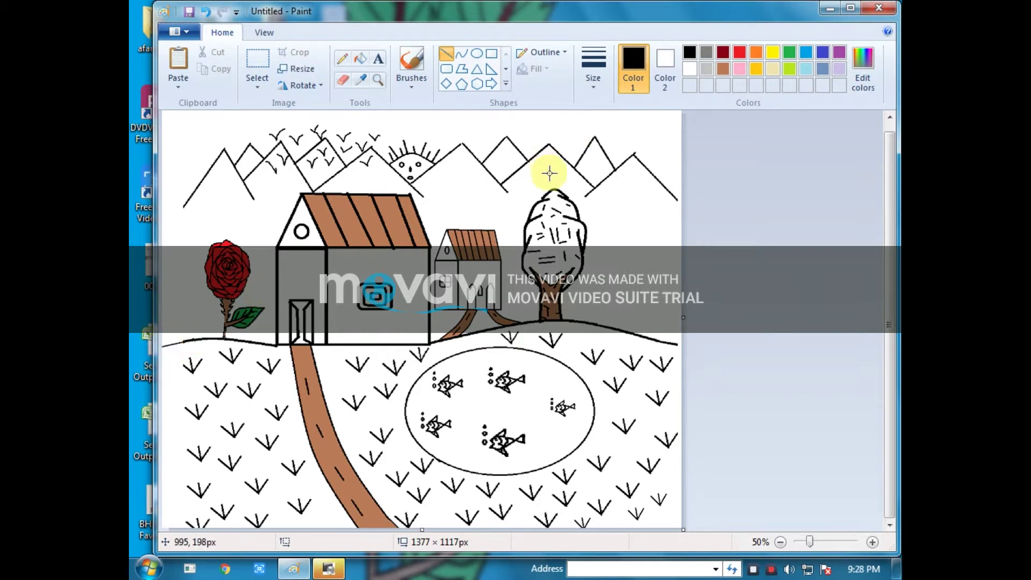
Try to fill the grass around the pond with lime, and undo the fill.
{"action": "left_click", "coordinate": [360, 58]}
{"action": "left_click", "coordinate": [789, 69]}
{"action": "left_click", "coordinate": [578, 342]}
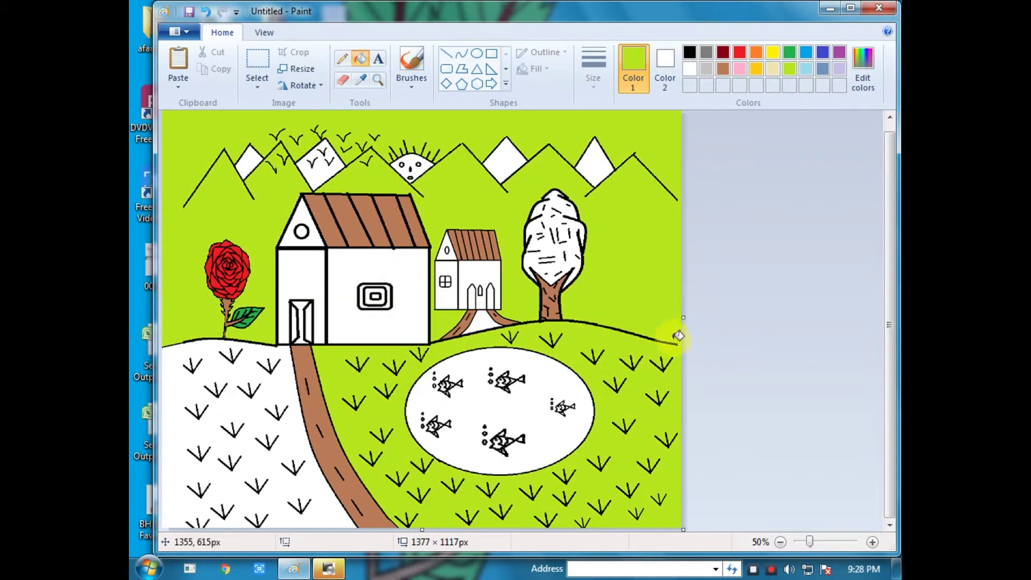
{"action": "key", "text": "ctrl+z"}
Close the hill line at the right canvas edge in black and fill the grass around the pond with lime.
{"action": "left_click", "coordinate": [445, 54]}
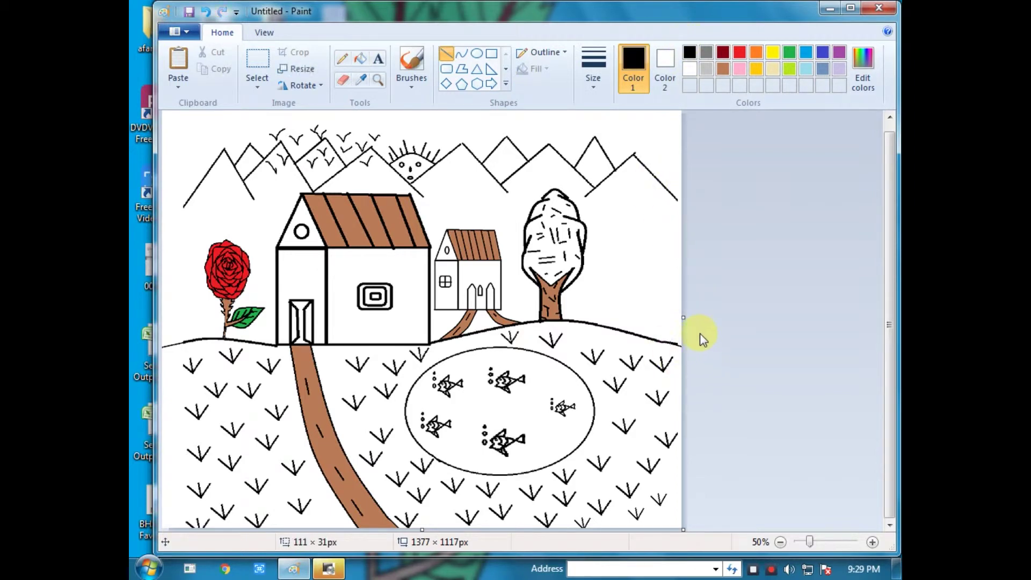
{"action": "left_click", "coordinate": [791, 69]}
{"action": "left_click", "coordinate": [360, 58]}
{"action": "left_click", "coordinate": [602, 368]}
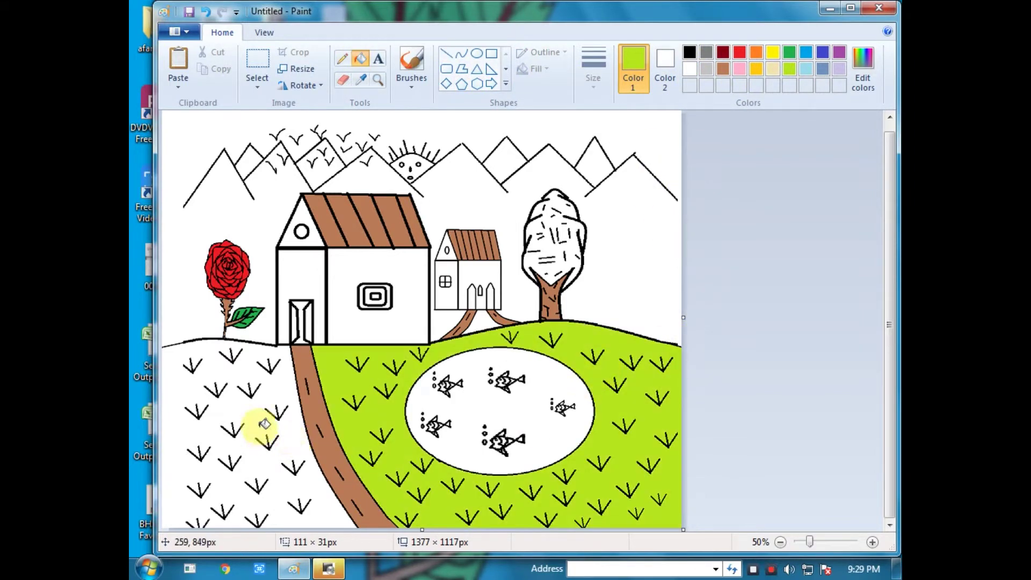
Fill the grass left of the main path with lime and the pond water with light turquoise.
{"action": "left_click", "coordinate": [259, 426]}
{"action": "left_click", "coordinate": [806, 68]}
{"action": "left_click", "coordinate": [438, 424]}
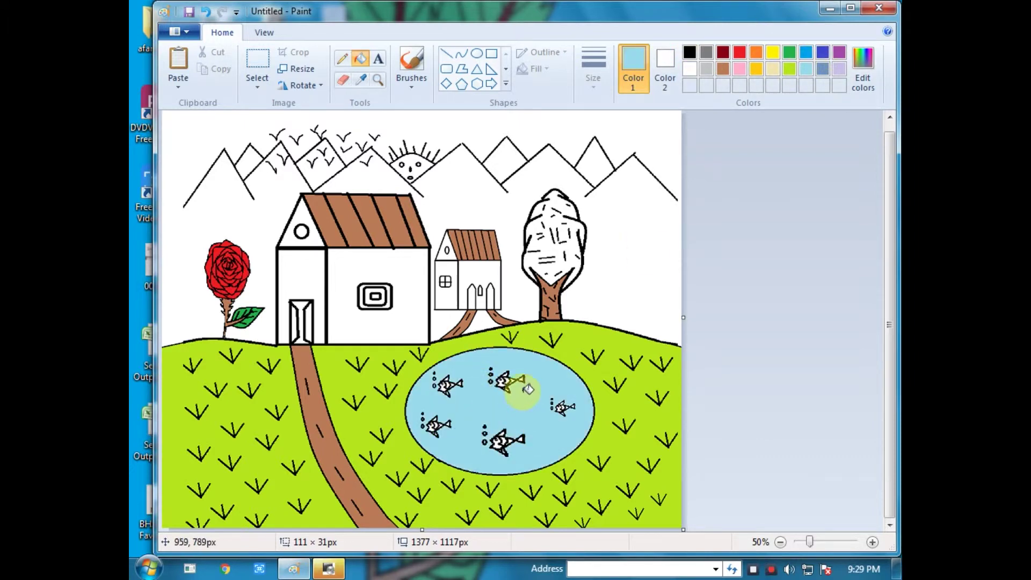
Try to fill the sky with light turquoise, and undo the fill.
{"action": "scroll", "coordinate": [530, 323], "scroll_direction": "up", "scroll_amount": 1}
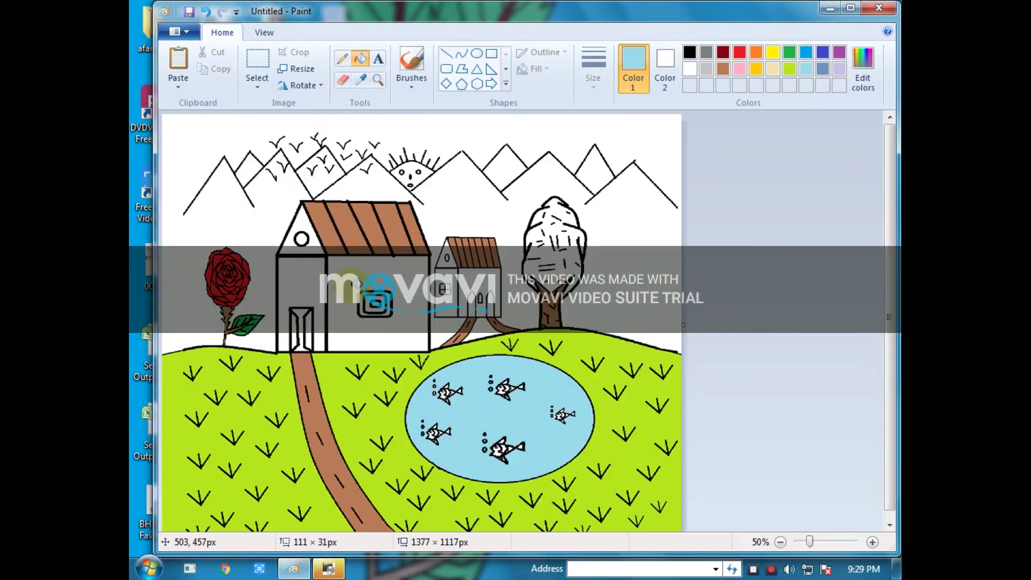
{"action": "left_click", "coordinate": [259, 217]}
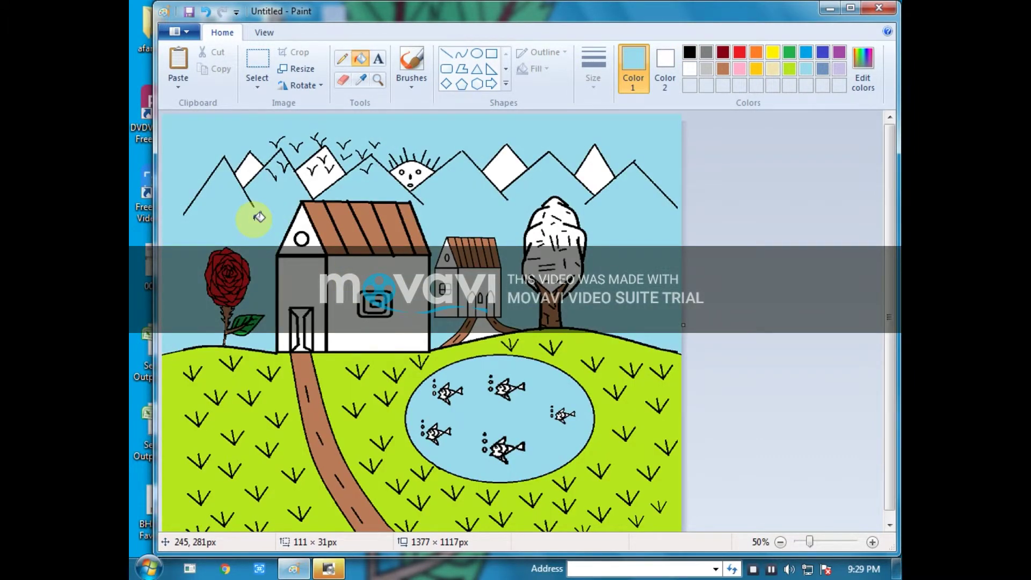
{"action": "key", "text": "ctrl+z"}
Draw thin light turquoise base lines under the left mountains to the main roof and about 248 px beyond it.
{"action": "scroll", "coordinate": [344, 433], "scroll_direction": "up", "scroll_amount": 1}
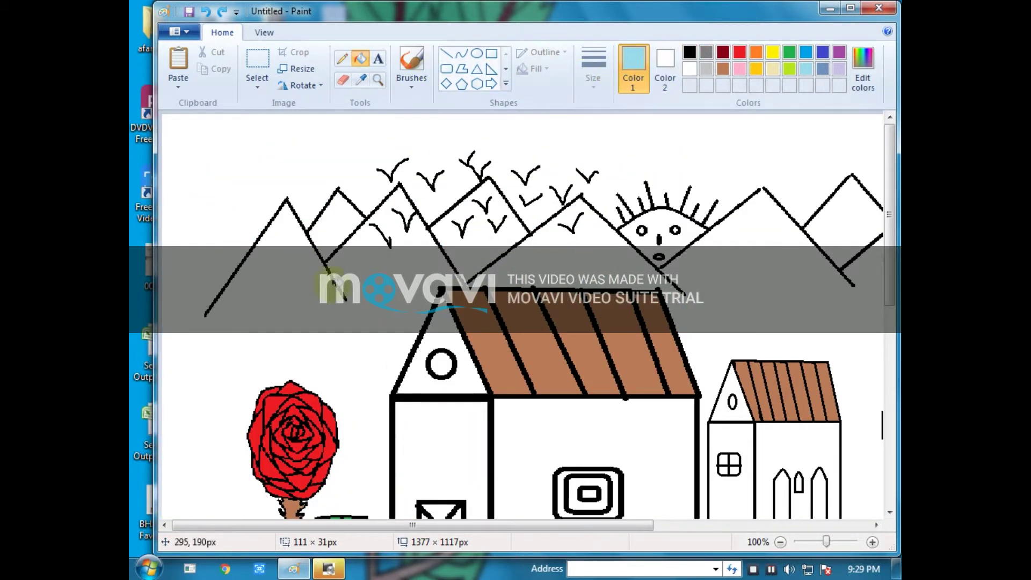
{"action": "left_click", "coordinate": [445, 54]}
{"action": "left_click", "coordinate": [593, 73]}
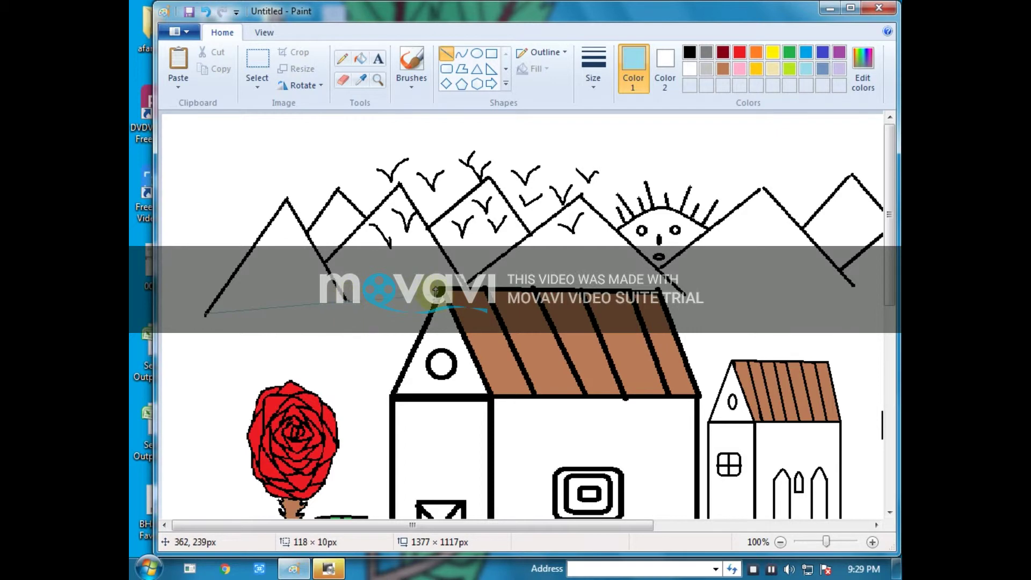
{"action": "left_click_drag", "start_coordinate": [714, 300], "coordinate": [854, 289]}
Continue the thin light turquoise mountain base line on both sides of the tree to the rightmost mountain.
{"action": "left_click_drag", "start_coordinate": [378, 525], "coordinate": [638, 523]}
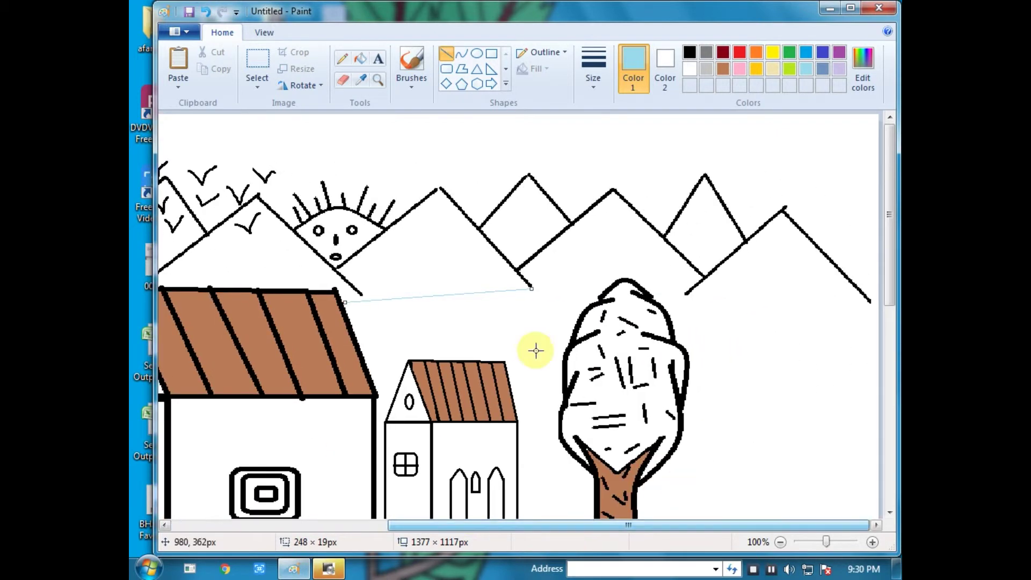
{"action": "left_click_drag", "start_coordinate": [687, 295], "coordinate": [651, 293]}
{"action": "left_click_drag", "start_coordinate": [530, 288], "coordinate": [600, 295]}
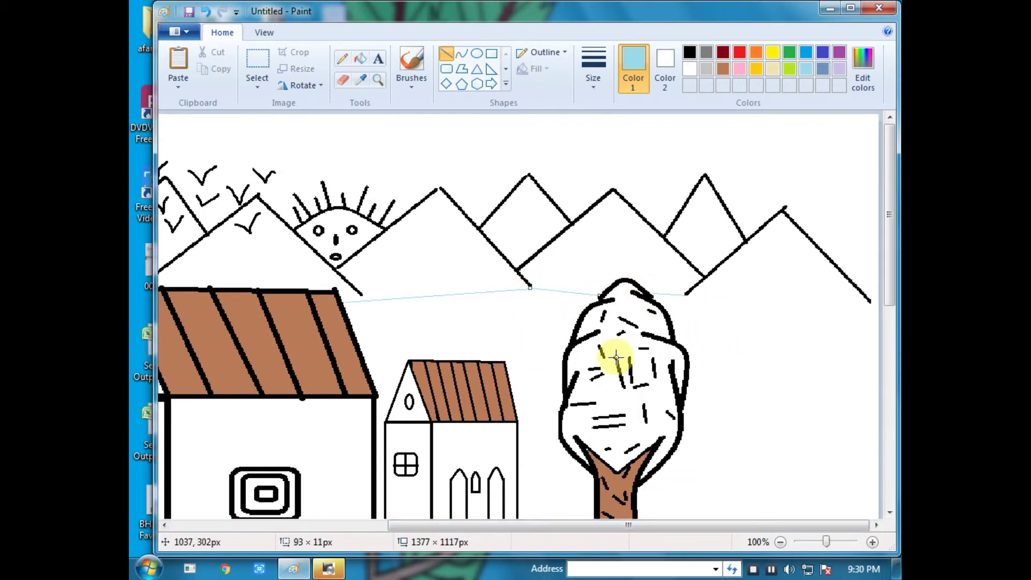
{"action": "scroll", "coordinate": [714, 311], "scroll_direction": "down", "scroll_amount": 1}
{"action": "left_click_drag", "start_coordinate": [589, 204], "coordinate": [677, 207]}
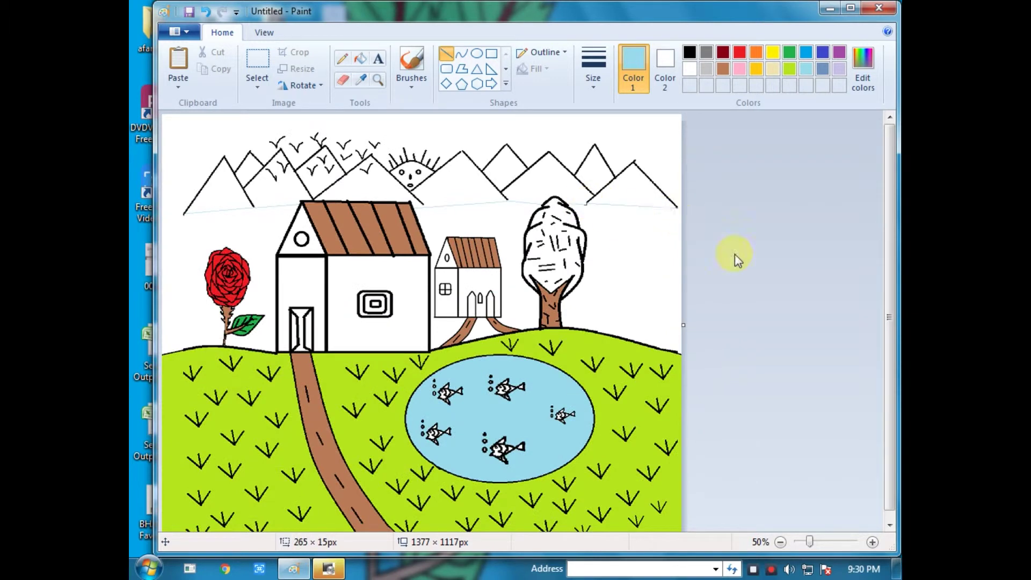
Try to fill the sky with turquoise, and undo the fill.
{"action": "left_click", "coordinate": [806, 53]}
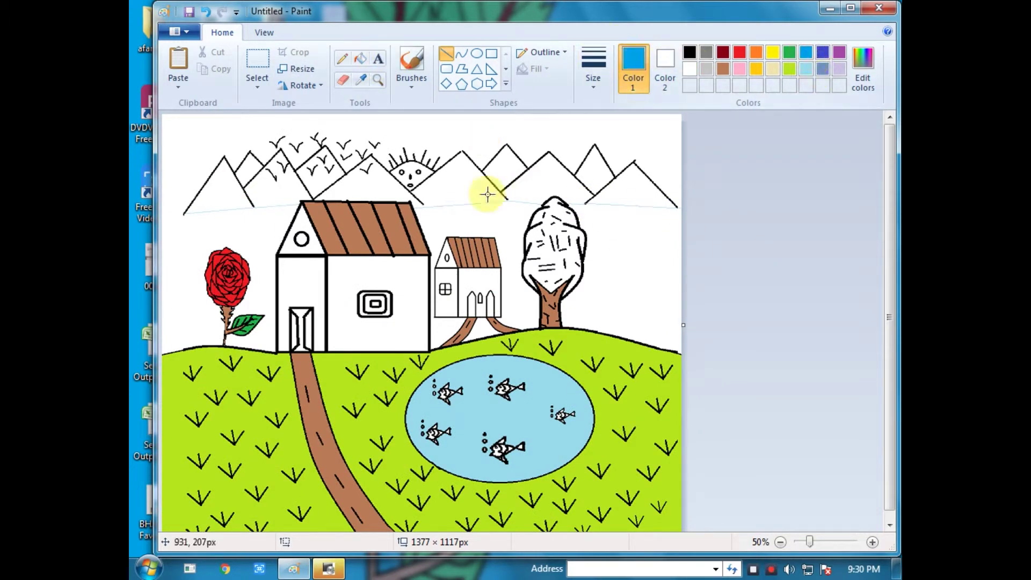
{"action": "left_click", "coordinate": [361, 59]}
{"action": "left_click", "coordinate": [301, 182]}
{"action": "scroll", "coordinate": [536, 198], "scroll_direction": "up", "scroll_amount": 1}
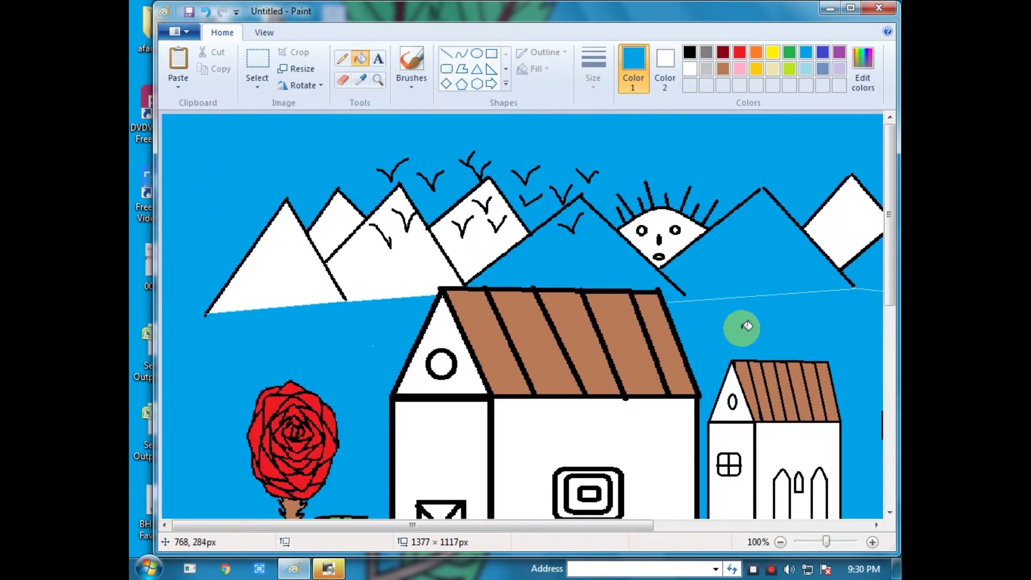
{"action": "scroll", "coordinate": [700, 503], "scroll_direction": "up", "scroll_amount": 1}
{"action": "mouse_move", "coordinate": [388, 526]}
{"action": "left_mouse_down"}
{"action": "mouse_move", "coordinate": [486, 544]}
{"action": "mouse_move", "coordinate": [639, 528]}
{"action": "left_mouse_up"}
{"action": "key", "text": "ctrl+z"}
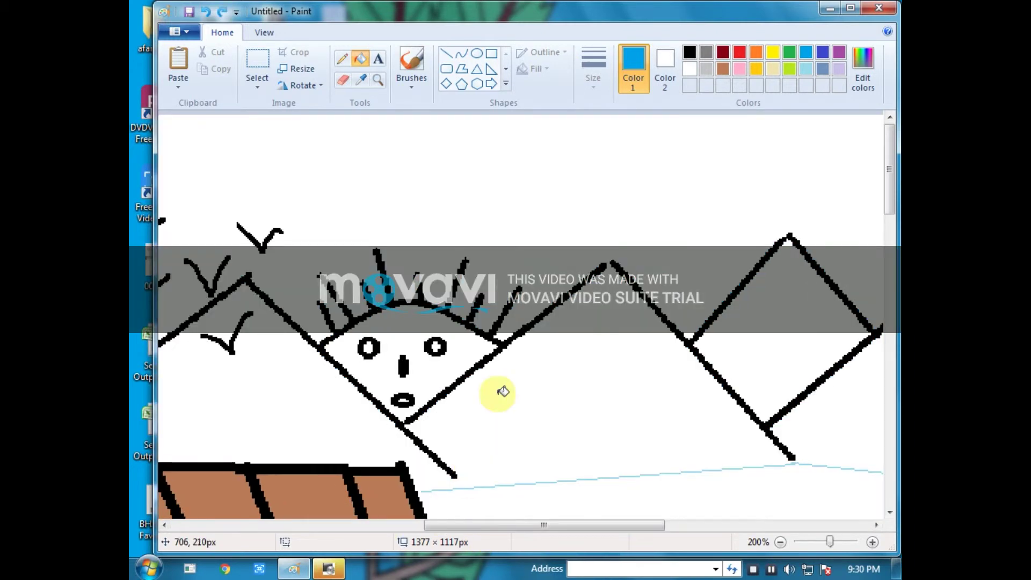
Try turquoise fills around the mountains on the right of the picture, undoing each one.
{"action": "left_click", "coordinate": [343, 58]}
{"action": "scroll", "coordinate": [424, 400], "scroll_direction": "down", "scroll_amount": 3}
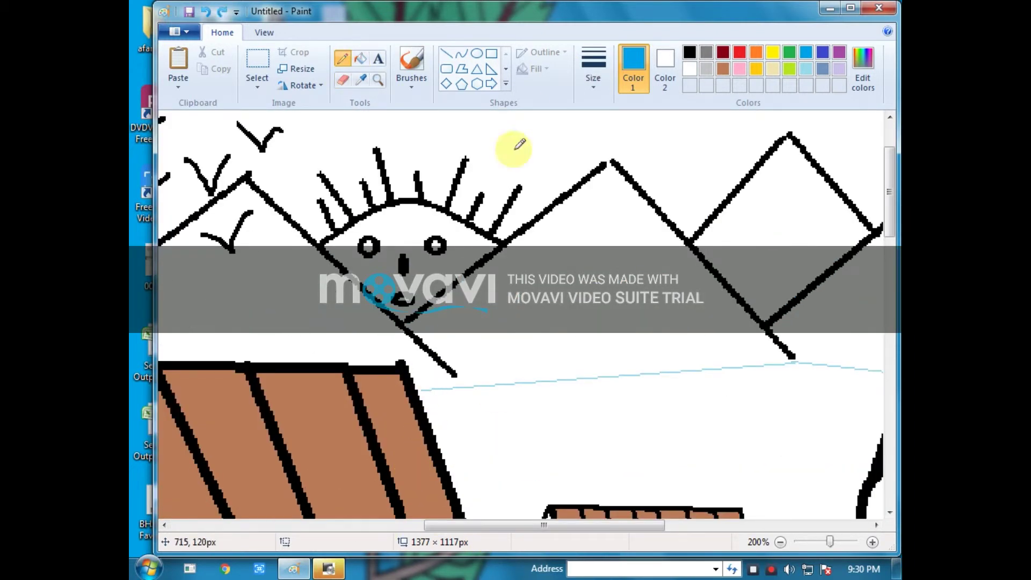
{"action": "left_click_drag", "start_coordinate": [467, 525], "coordinate": [674, 525]}
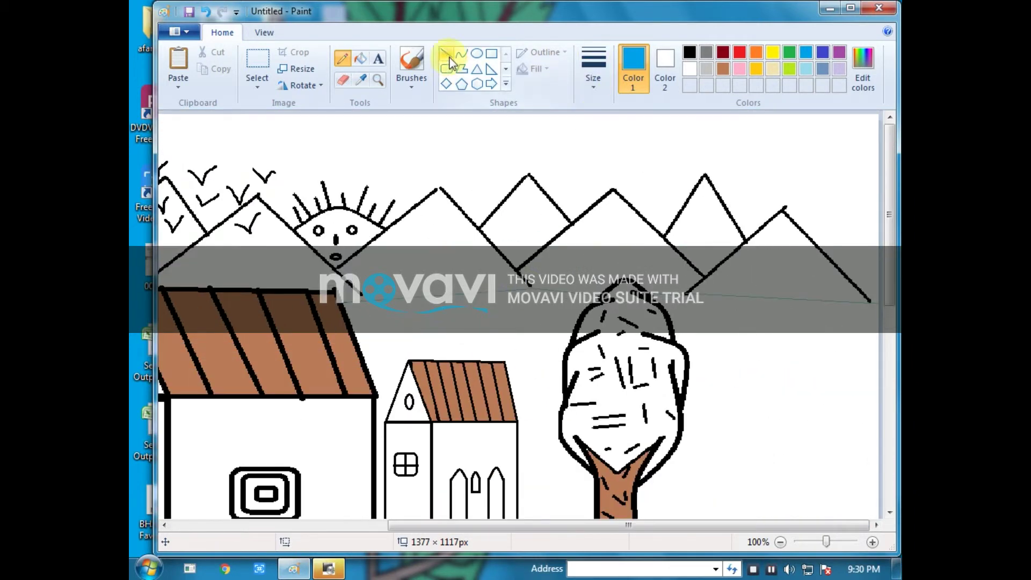
{"action": "left_click", "coordinate": [360, 58]}
{"action": "left_click", "coordinate": [426, 237]}
{"action": "key", "text": "ctrl+z"}
{"action": "left_click", "coordinate": [607, 179]}
{"action": "key", "text": "ctrl+z"}
Fill the background below the mountains with turquoise beside the tree, around the small house and between its paths.
{"action": "left_click", "coordinate": [720, 338]}
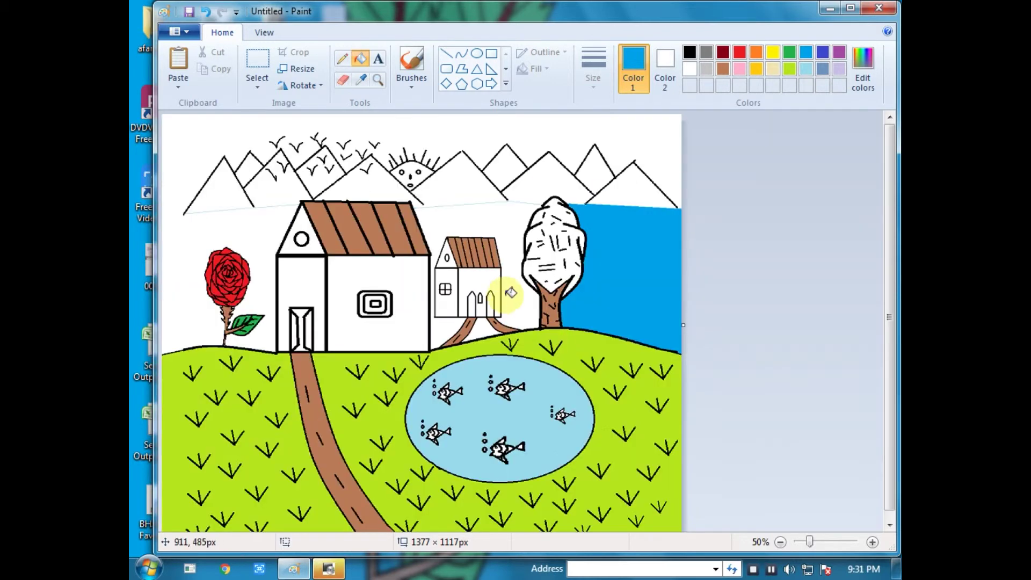
{"action": "left_click", "coordinate": [505, 296]}
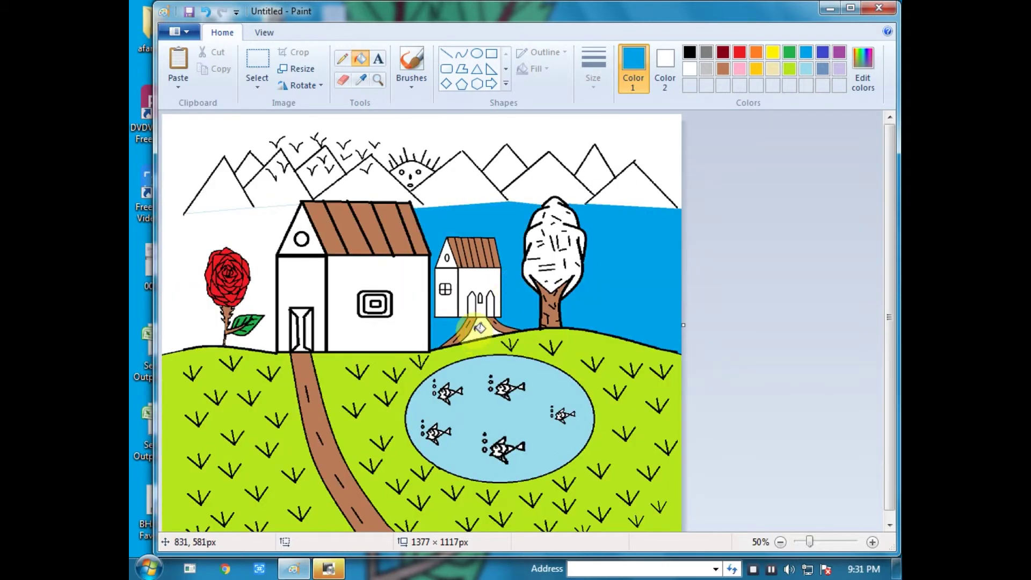
{"action": "left_click", "coordinate": [474, 331]}
Close the gap at the peak of the mountain right of the sun with a short black line, and fill the remaining sky turquoise.
{"action": "scroll", "coordinate": [519, 178], "scroll_direction": "up", "scroll_amount": 2}
{"action": "left_click_drag", "start_coordinate": [386, 527], "coordinate": [688, 528]}
{"action": "left_click", "coordinate": [689, 53]}
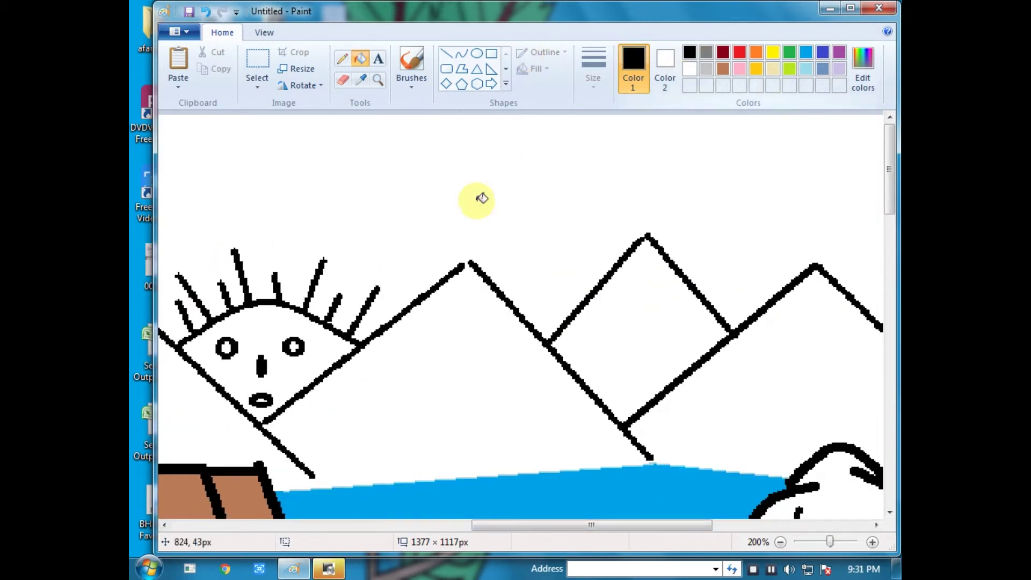
{"action": "left_click", "coordinate": [446, 53]}
{"action": "left_click_drag", "start_coordinate": [463, 264], "coordinate": [469, 261]}
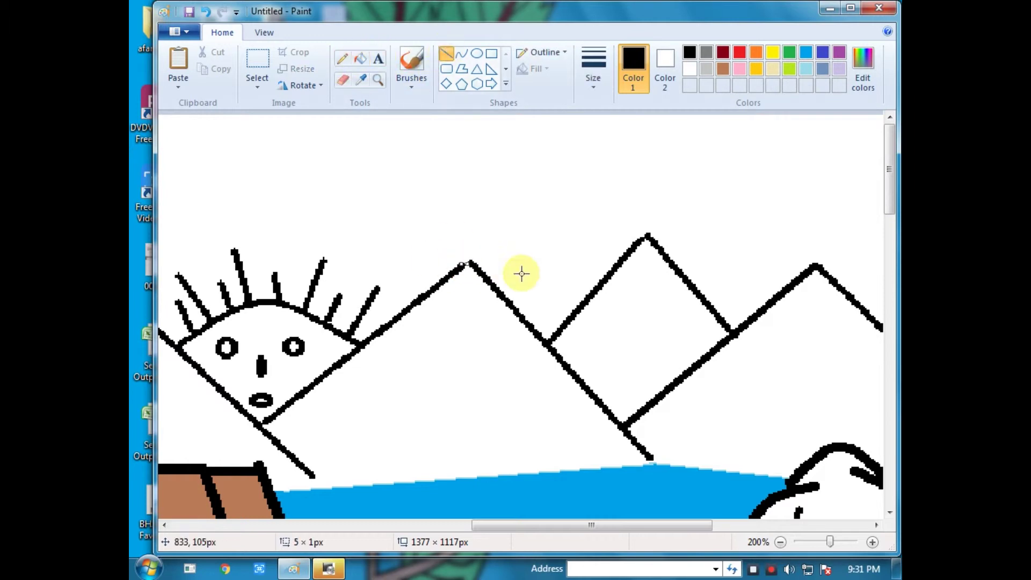
{"action": "scroll", "coordinate": [598, 324], "scroll_direction": "down", "scroll_amount": 1, "text": "ctrl"}
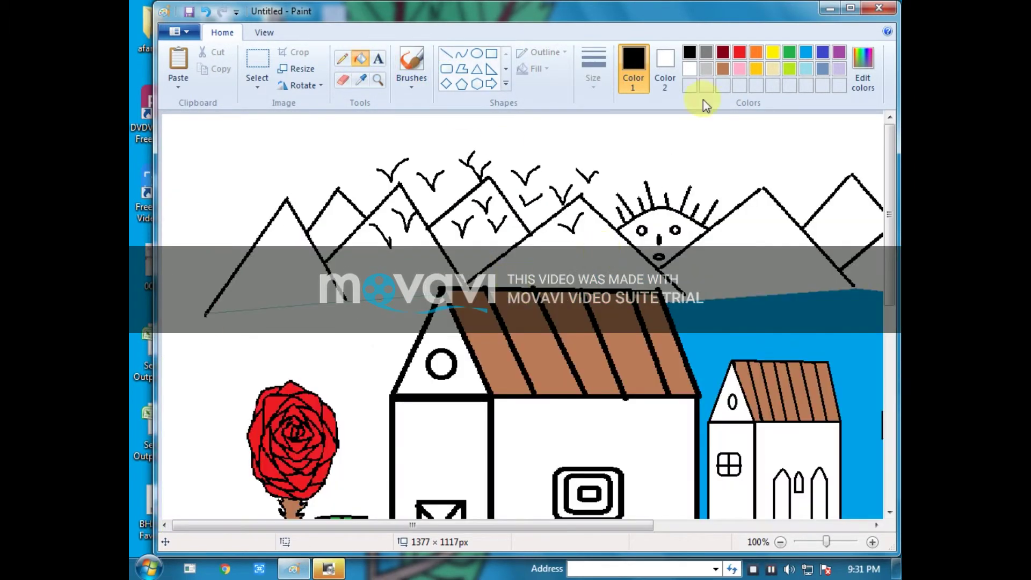
{"action": "left_click", "coordinate": [806, 52]}
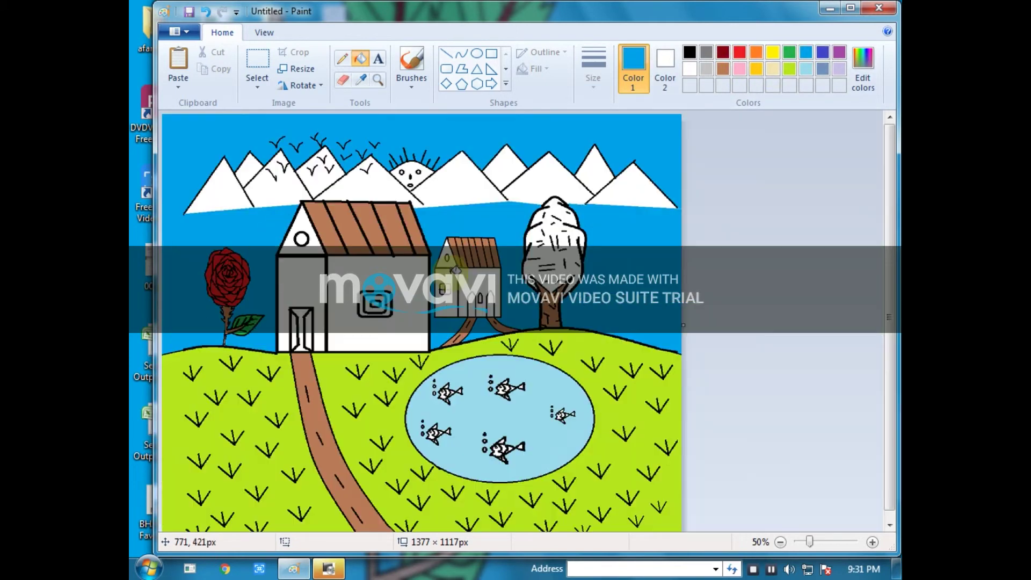
Fill all the mountains with brown.
{"action": "scroll", "coordinate": [454, 272], "scroll_direction": "up", "scroll_amount": 1, "text": "ctrl"}
{"action": "left_click", "coordinate": [722, 69]}
{"action": "left_click", "coordinate": [283, 286]}
{"action": "left_click", "coordinate": [337, 226]}
{"action": "left_click", "coordinate": [397, 257]}
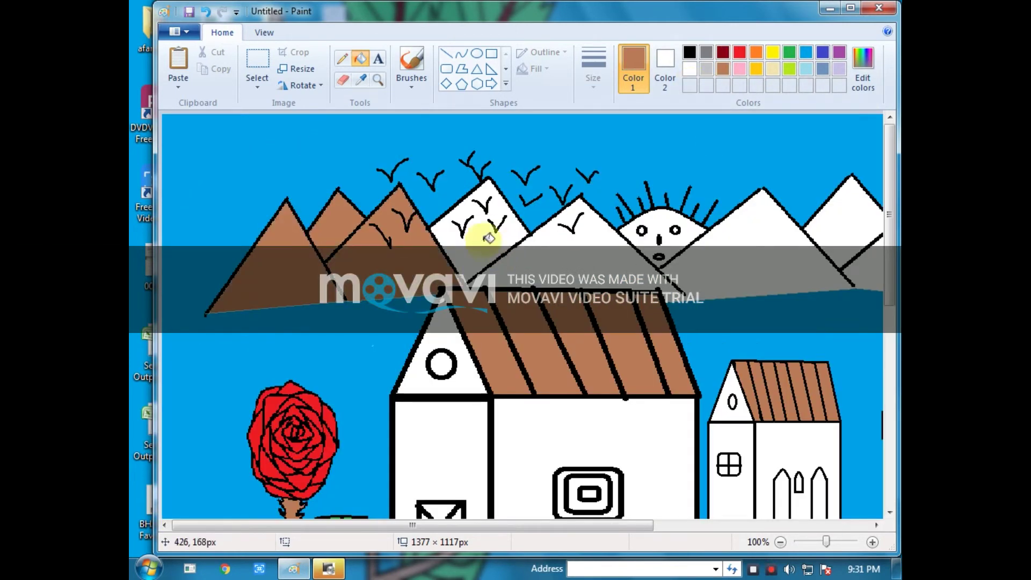
{"action": "left_click", "coordinate": [509, 238]}
{"action": "left_click", "coordinate": [557, 273]}
{"action": "scroll", "coordinate": [583, 242], "scroll_direction": "down", "scroll_amount": 1, "text": "ctrl"}
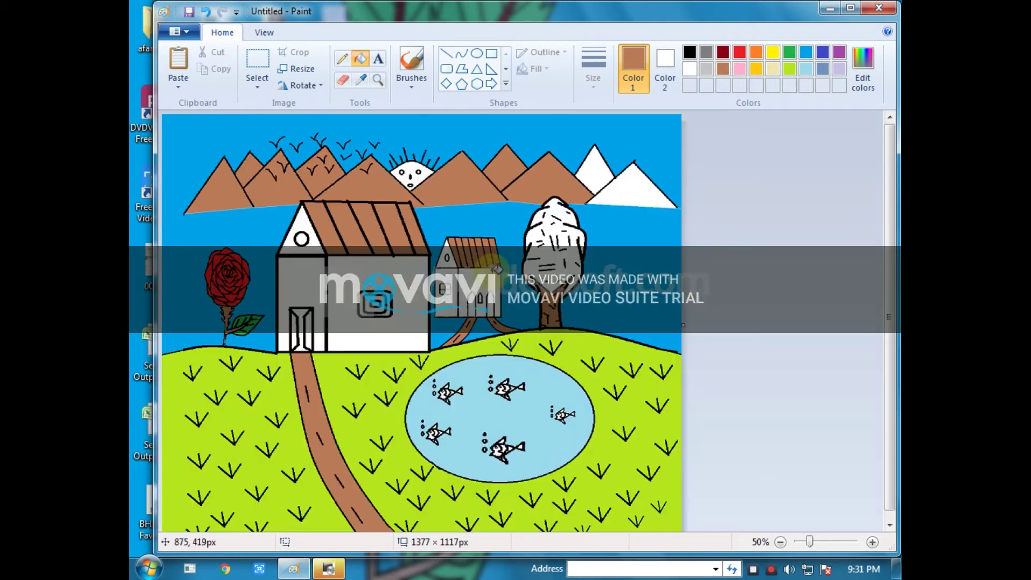
{"action": "left_click", "coordinate": [597, 157]}
Fill the walls and gables of both houses with light grey.
{"action": "scroll", "coordinate": [447, 253], "scroll_direction": "up", "scroll_amount": 1, "text": "ctrl"}
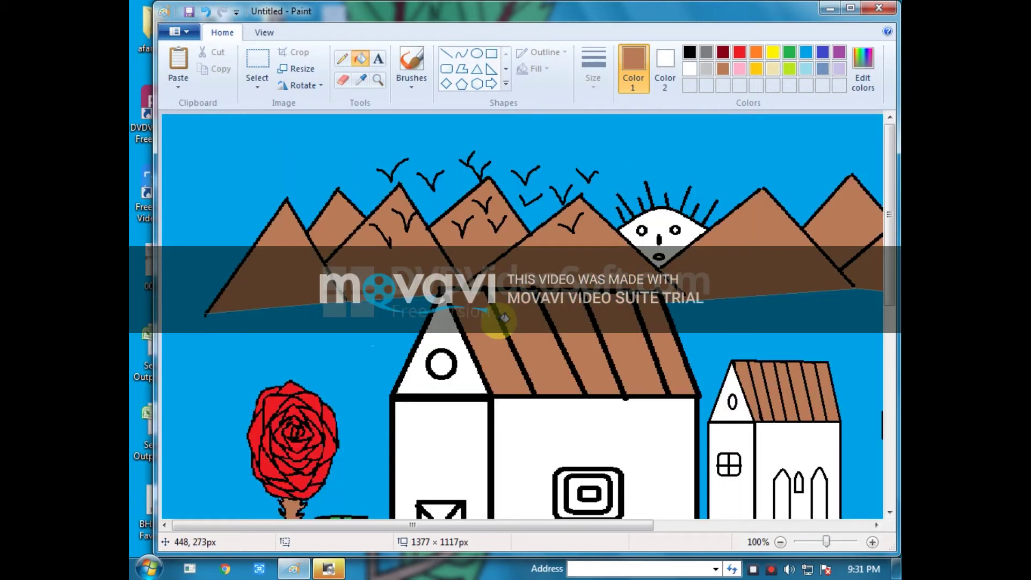
{"action": "scroll", "coordinate": [447, 253], "scroll_direction": "down", "scroll_amount": 2}
{"action": "left_click", "coordinate": [706, 68]}
{"action": "left_click", "coordinate": [443, 230]}
{"action": "left_click", "coordinate": [408, 354]}
{"action": "left_click", "coordinate": [554, 370]}
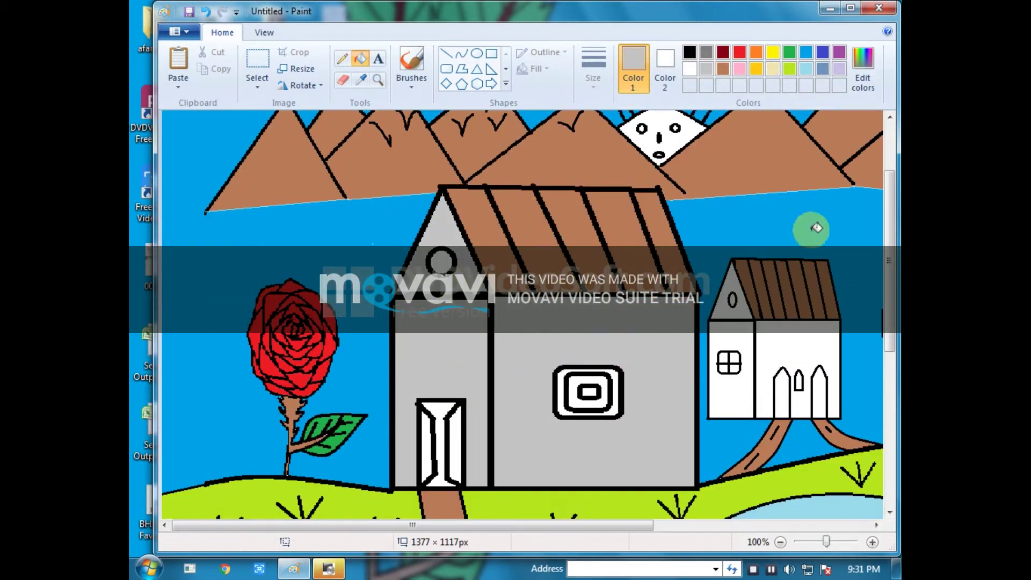
{"action": "left_click", "coordinate": [773, 336]}
{"action": "left_click", "coordinate": [730, 335]}
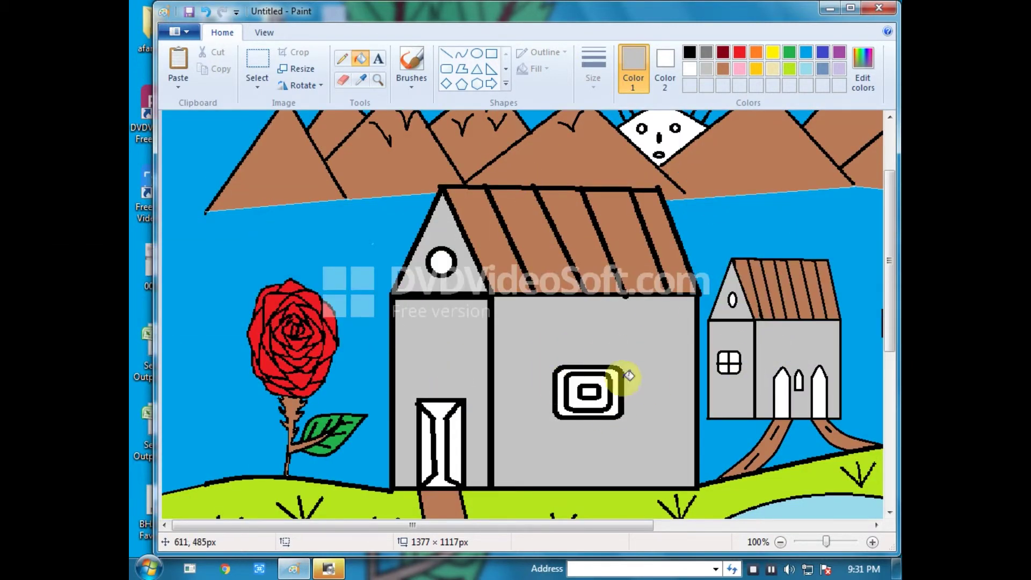
Fill the main door's two leaves brown, and the doorways, gable windows and centre of the main window dark grey.
{"action": "left_click", "coordinate": [722, 68]}
{"action": "left_click", "coordinate": [454, 440]}
{"action": "left_click", "coordinate": [424, 451]}
{"action": "key", "text": "ctrl+z"}
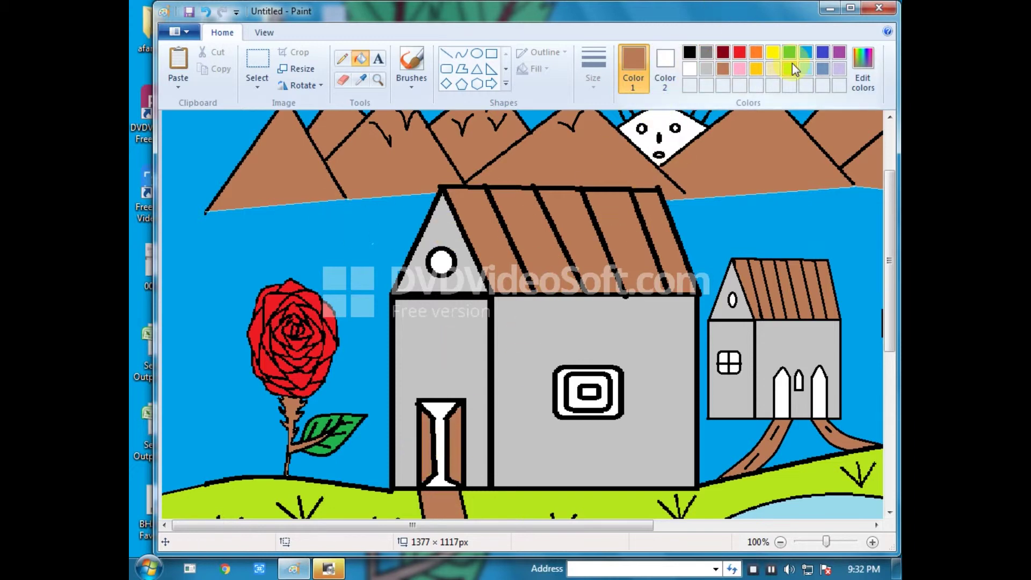
{"action": "left_click", "coordinate": [440, 414]}
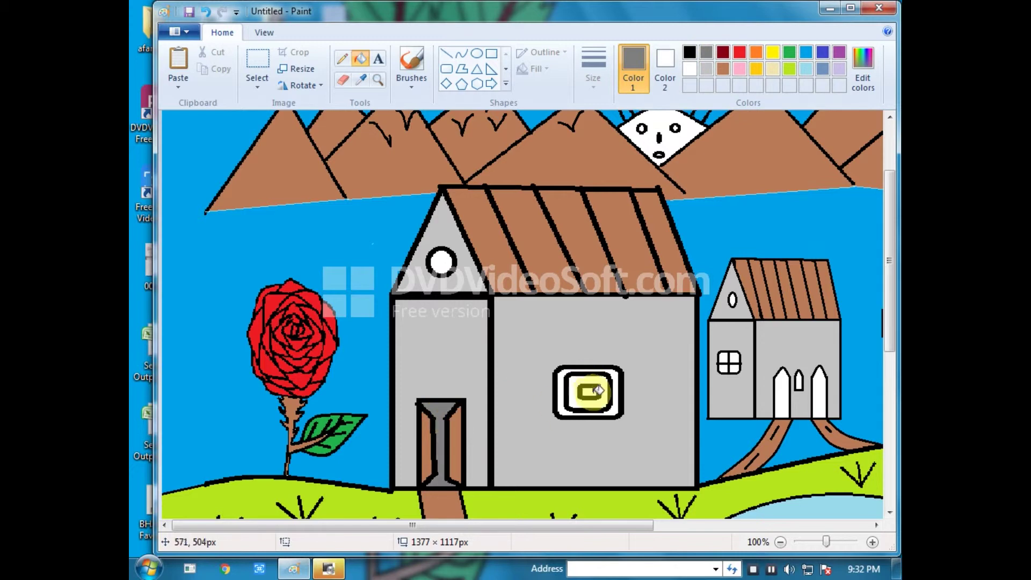
{"action": "left_click", "coordinate": [446, 253]}
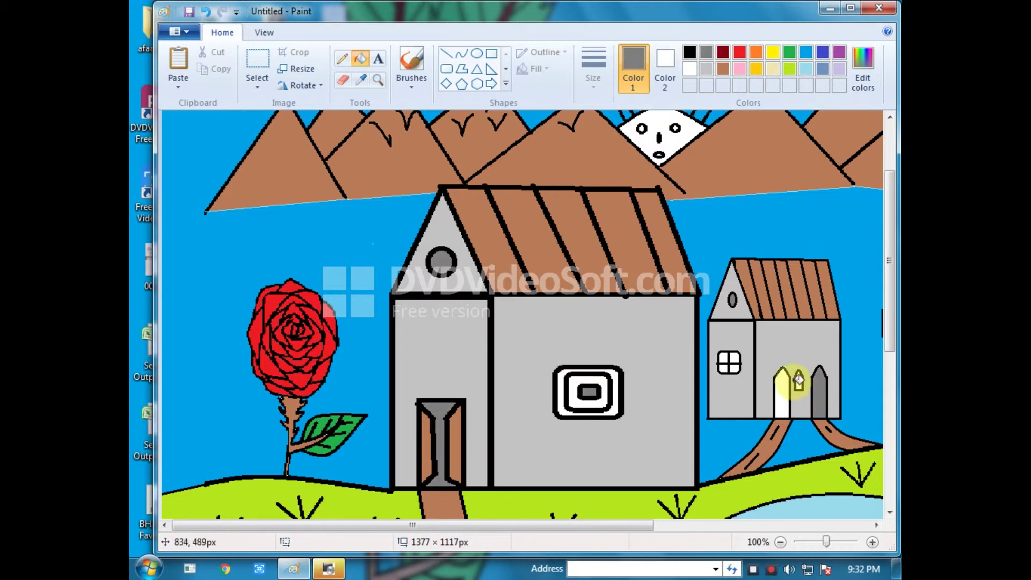
Fill the rings of the main house's window and the small house's four window panes with light turquoise.
{"action": "left_click", "coordinate": [806, 69]}
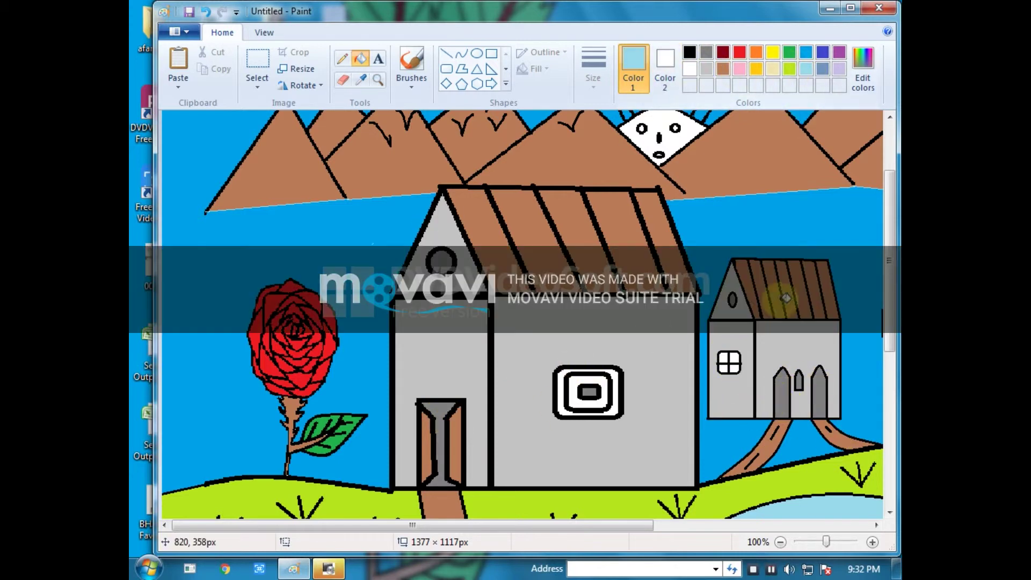
{"action": "scroll", "coordinate": [669, 394], "scroll_direction": "up", "scroll_amount": 1}
{"action": "scroll", "coordinate": [668, 393], "scroll_direction": "down", "scroll_amount": 5}
{"action": "scroll", "coordinate": [510, 506], "scroll_direction": "right", "scroll_amount": 5}
{"action": "left_click", "coordinate": [561, 271]}
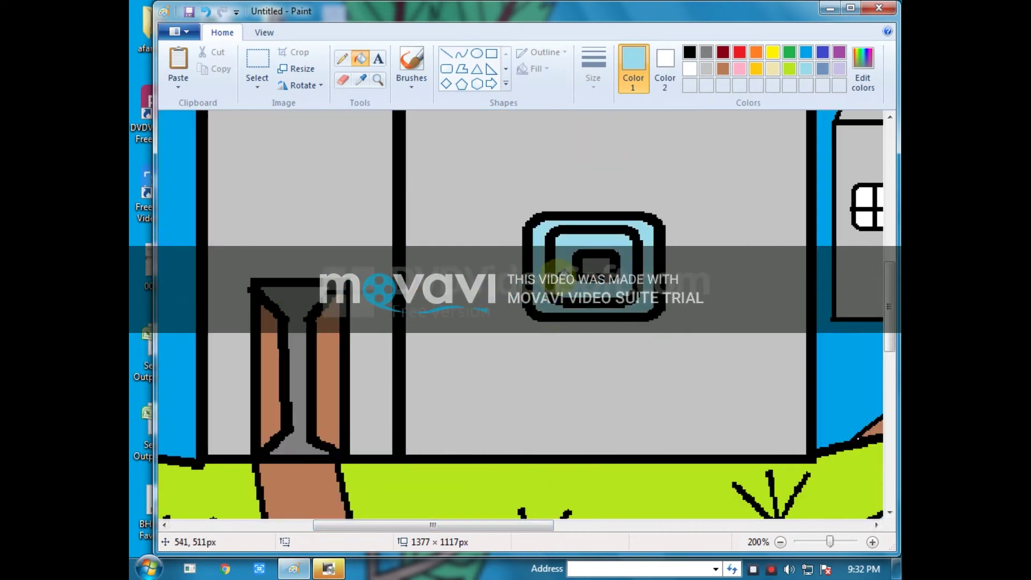
{"action": "left_click_drag", "start_coordinate": [440, 525], "coordinate": [572, 525]}
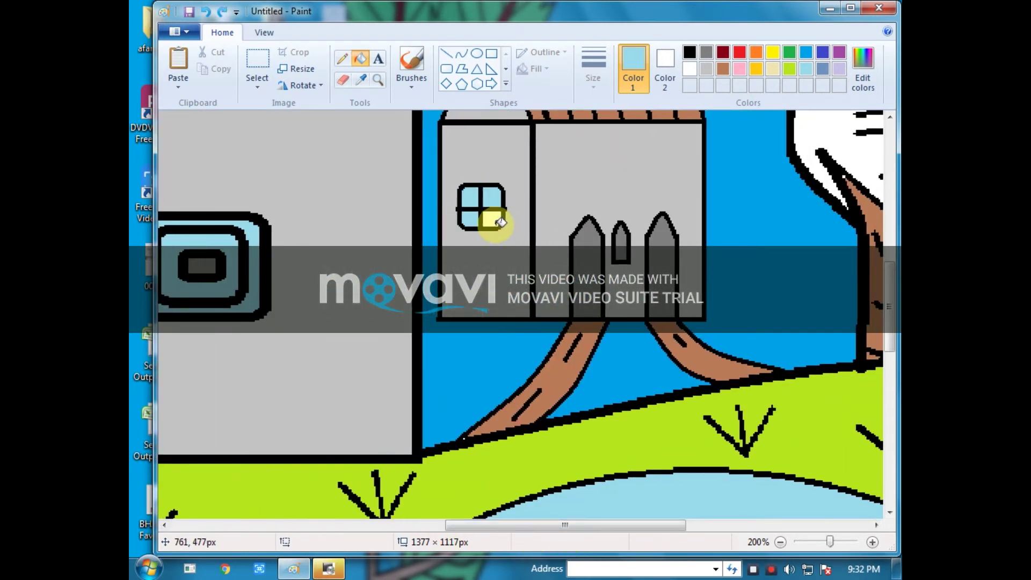
{"action": "left_click", "coordinate": [499, 222]}
Fill the tree's crown with green.
{"action": "scroll", "coordinate": [495, 222], "scroll_direction": "down", "scroll_amount": 1}
{"action": "scroll", "coordinate": [563, 161], "scroll_direction": "up", "scroll_amount": 4}
{"action": "left_click", "coordinate": [789, 53]}
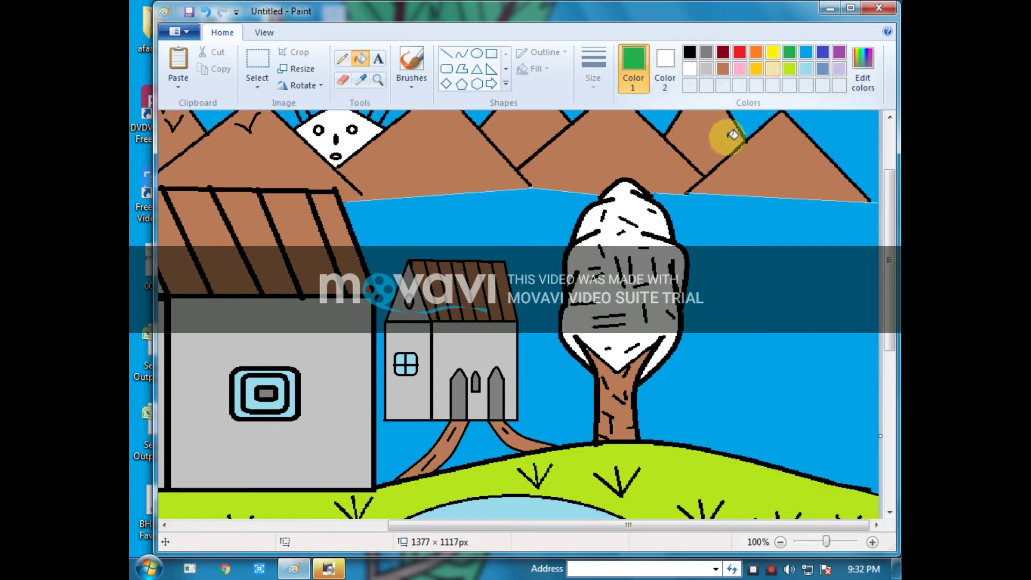
{"action": "left_click", "coordinate": [660, 284]}
Fill the sun's face with yellow and its eye with orange.
{"action": "scroll", "coordinate": [535, 330], "scroll_direction": "down", "scroll_amount": 1}
{"action": "left_click", "coordinate": [772, 52]}
{"action": "left_click", "coordinate": [419, 164]}
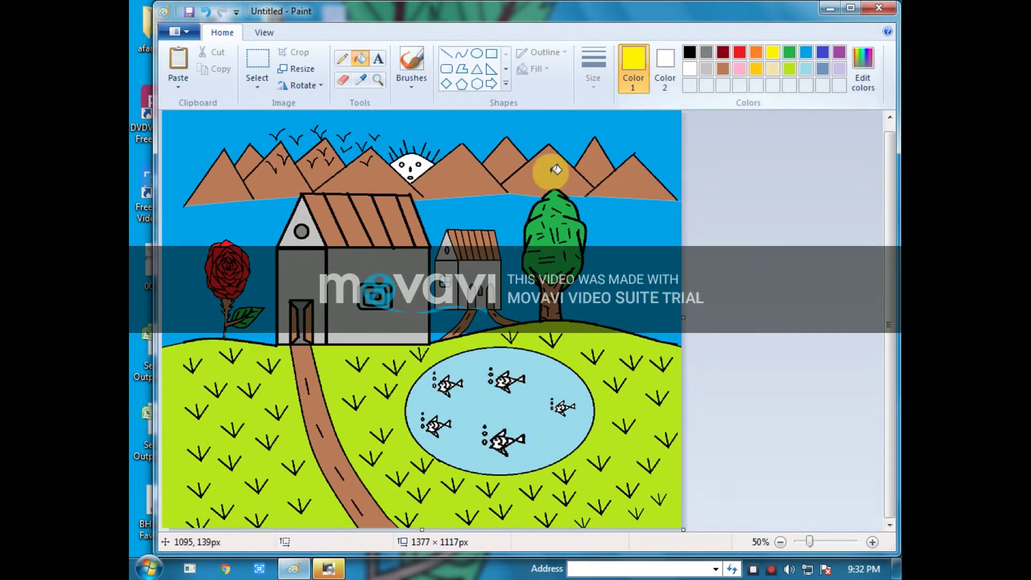
{"action": "scroll", "coordinate": [568, 281], "scroll_direction": "up", "scroll_amount": 2}
{"action": "left_click", "coordinate": [440, 525]}
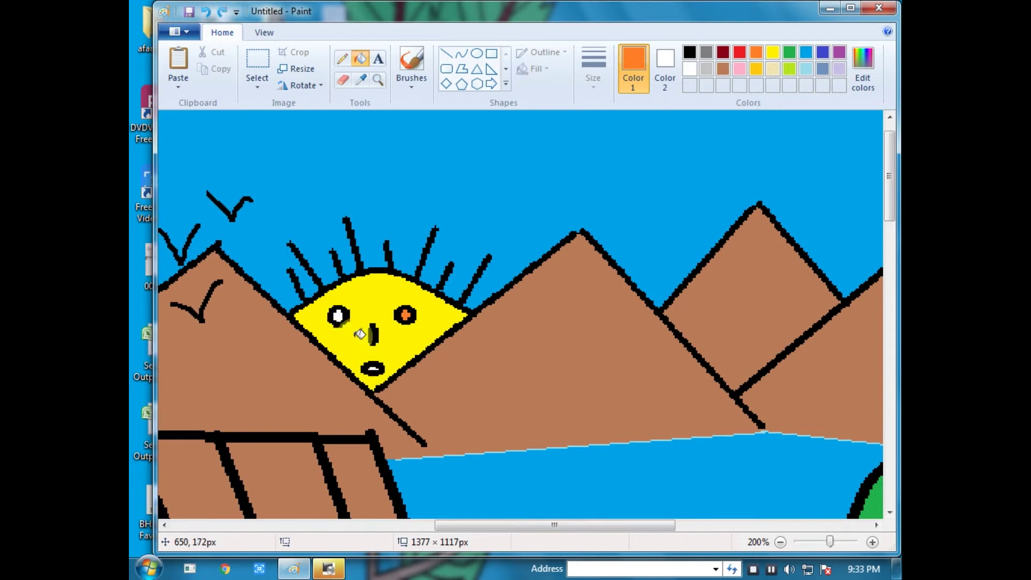
Try to fill the upper-left fish in the pond with dark grey, and undo the fill.
{"action": "scroll", "coordinate": [417, 367], "scroll_direction": "down", "scroll_amount": 1}
{"action": "scroll", "coordinate": [463, 362], "scroll_direction": "down", "scroll_amount": 8}
{"action": "scroll", "coordinate": [511, 368], "scroll_direction": "up", "scroll_amount": 1}
{"action": "left_click_drag", "start_coordinate": [409, 527], "coordinate": [476, 527]}
{"action": "scroll", "coordinate": [537, 349], "scroll_direction": "down", "scroll_amount": 2}
{"action": "left_click", "coordinate": [707, 56]}
{"action": "left_click", "coordinate": [441, 262]}
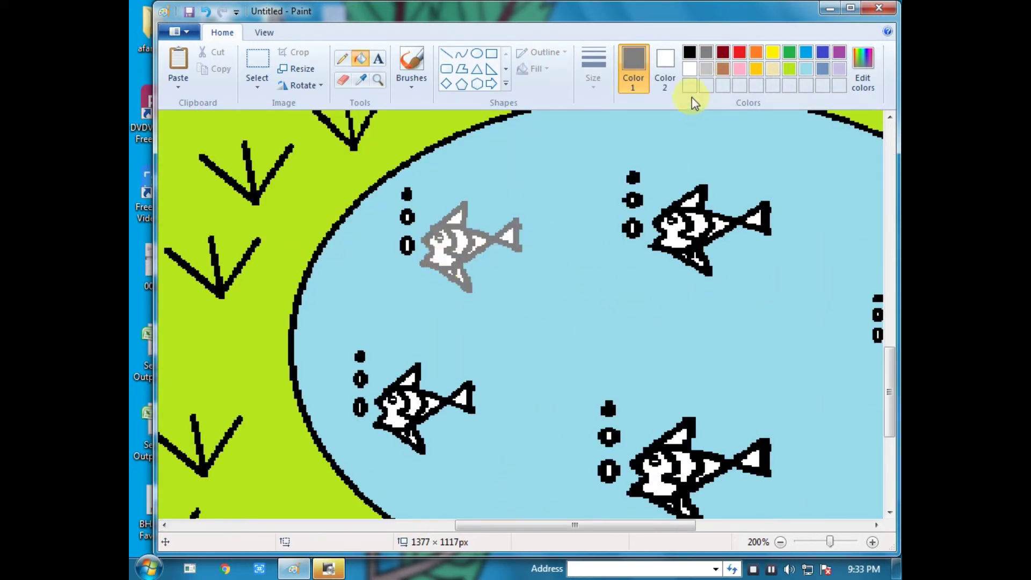
{"action": "key", "text": "ctrl+z"}
Fill the body, fins and tail of the upper-left fish with light grey.
{"action": "left_click", "coordinate": [707, 68]}
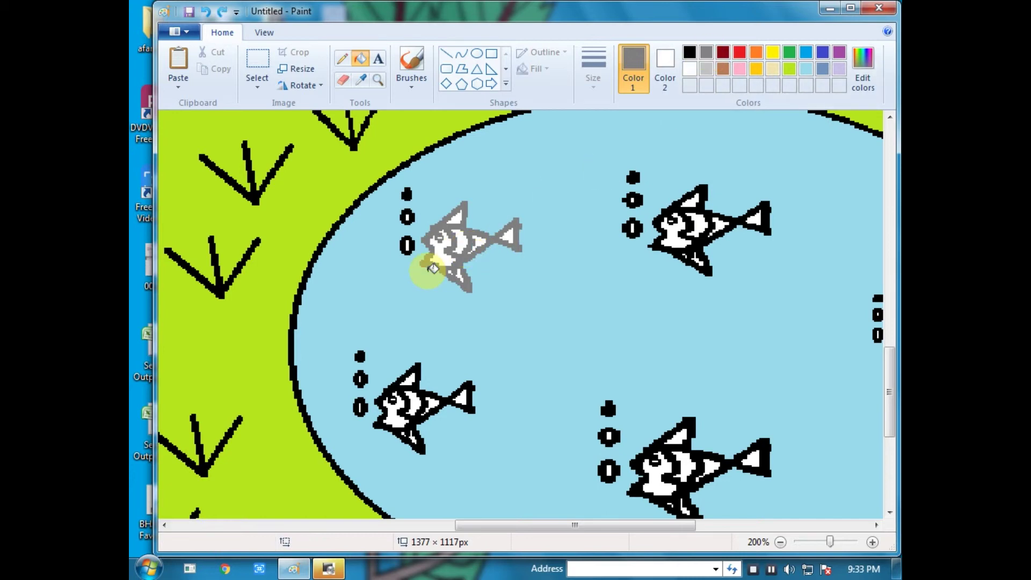
{"action": "key", "text": "ctrl+z"}
{"action": "left_click", "coordinate": [437, 271]}
{"action": "left_click", "coordinate": [462, 241]}
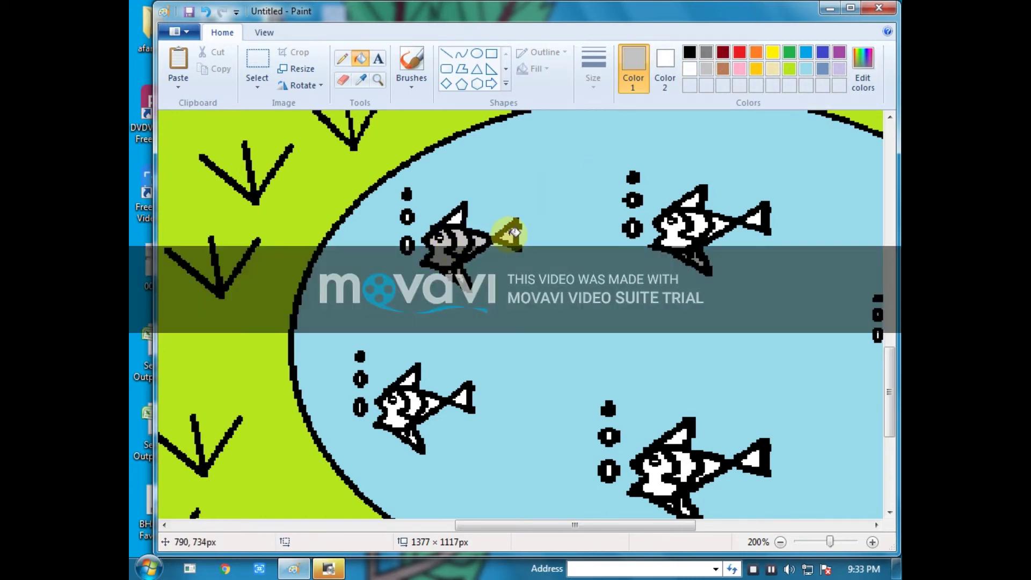
{"action": "scroll", "coordinate": [532, 312], "scroll_direction": "up", "scroll_amount": 1}
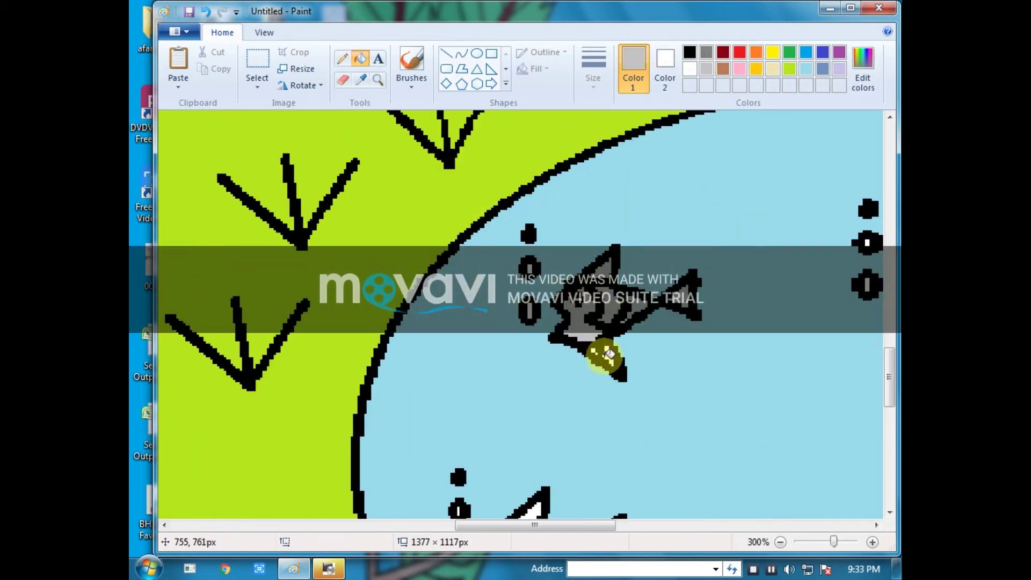
Fill the body and fins of the lower-left fish with light grey.
{"action": "scroll", "coordinate": [530, 506], "scroll_direction": "down", "scroll_amount": 3}
{"action": "left_click", "coordinate": [533, 311]}
{"action": "left_click", "coordinate": [511, 350]}
{"action": "left_click", "coordinate": [540, 344]}
{"action": "left_click", "coordinate": [566, 352]}
{"action": "key", "text": "ctrl+z"}
{"action": "left_click", "coordinate": [538, 396]}
Fill the body, fins and tail of the large fish at the bottom of the pond with light grey.
{"action": "left_click_drag", "start_coordinate": [522, 526], "coordinate": [646, 526]}
{"action": "left_click", "coordinate": [356, 446]}
{"action": "left_click", "coordinate": [409, 445]}
{"action": "left_click", "coordinate": [389, 399]}
{"action": "left_click", "coordinate": [434, 445]}
{"action": "left_click", "coordinate": [495, 429]}
{"action": "scroll", "coordinate": [491, 427], "scroll_direction": "down", "scroll_amount": 1}
{"action": "left_click", "coordinate": [400, 394]}
{"action": "key", "text": "ctrl+z"}
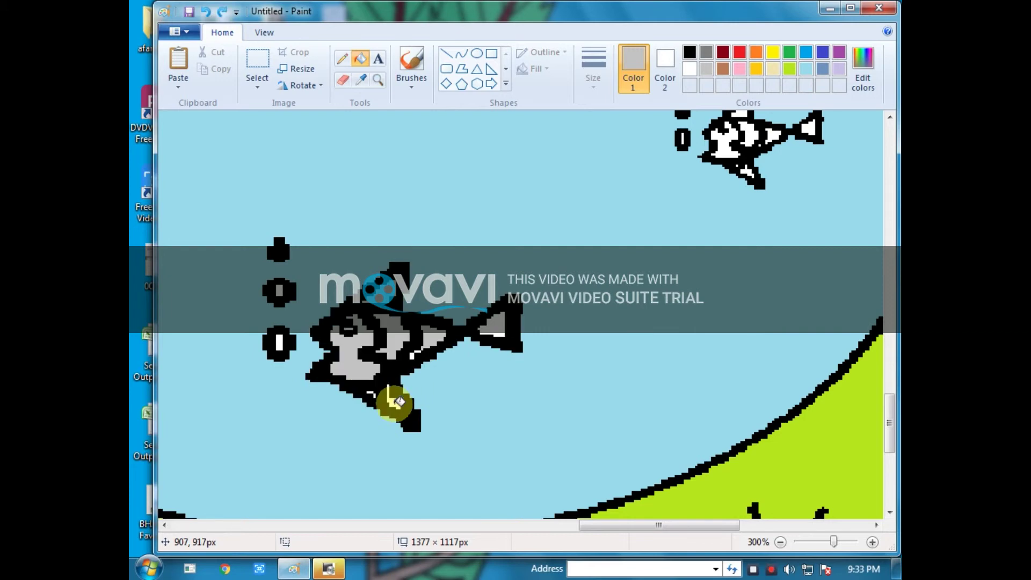
Fill the body, fins and tail of the upper-middle fish with light grey.
{"action": "scroll", "coordinate": [485, 510], "scroll_direction": "up", "scroll_amount": 3}
{"action": "left_click", "coordinate": [391, 314]}
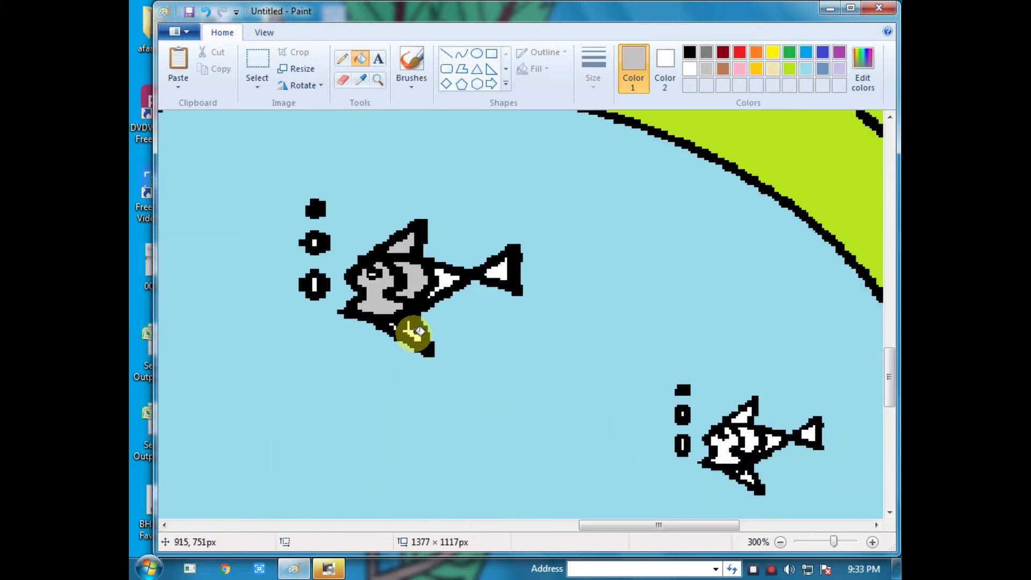
{"action": "left_click", "coordinate": [452, 279]}
{"action": "left_click", "coordinate": [496, 271]}
Fill the body, fins and tail of the small rightmost fish with light grey.
{"action": "left_click", "coordinate": [723, 449]}
{"action": "left_click", "coordinate": [748, 441]}
{"action": "left_click", "coordinate": [745, 416]}
{"action": "left_click", "coordinate": [745, 475]}
{"action": "left_click", "coordinate": [775, 439]}
{"action": "left_click", "coordinate": [804, 441]}
{"action": "key", "text": "ctrl+z"}
{"action": "left_click", "coordinate": [809, 436]}
{"action": "scroll", "coordinate": [617, 398], "scroll_direction": "down", "scroll_amount": 1}
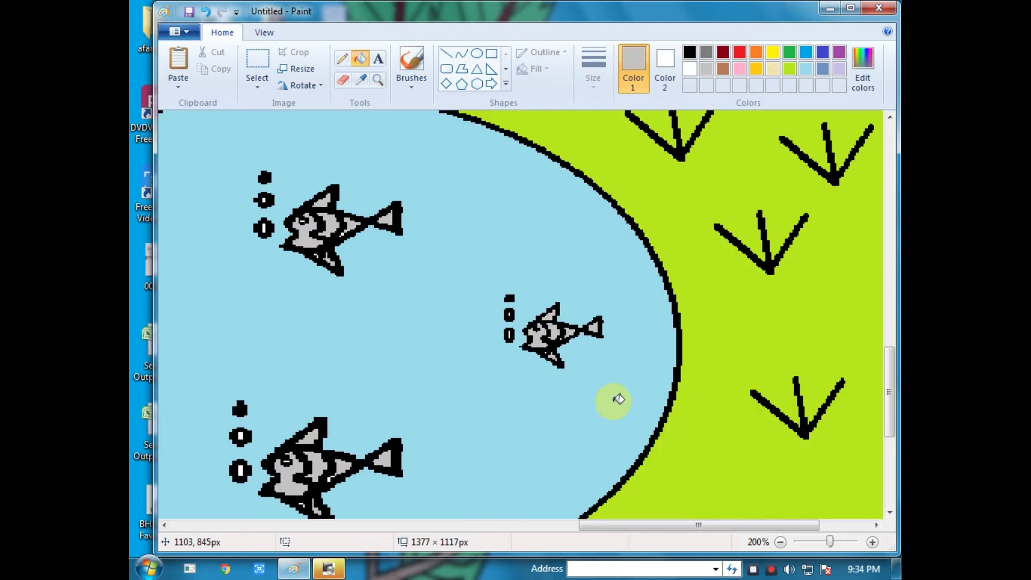
Fill the insides of the bubbles beside the upper-middle fish and the large bottom fish with turquoise.
{"action": "left_click", "coordinate": [806, 53]}
{"action": "scroll", "coordinate": [288, 223], "scroll_direction": "up", "scroll_amount": 1}
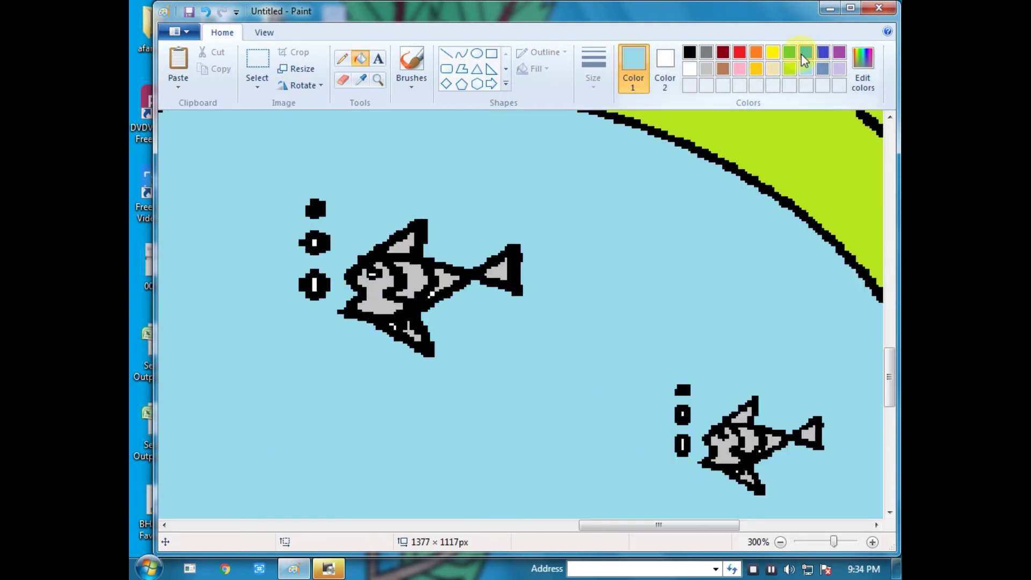
{"action": "left_click", "coordinate": [315, 285]}
{"action": "scroll", "coordinate": [395, 329], "scroll_direction": "up", "scroll_amount": 1}
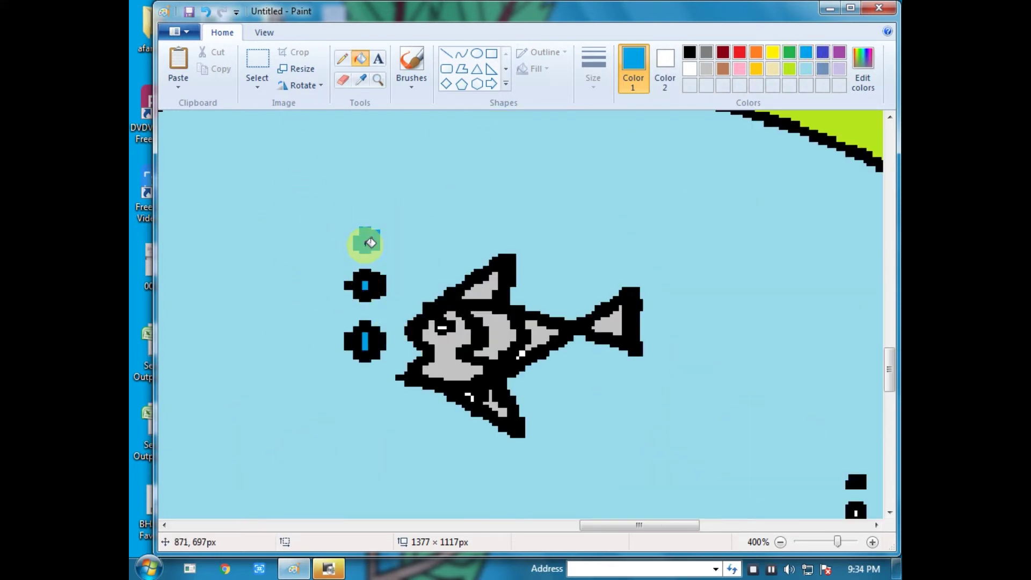
{"action": "scroll", "coordinate": [335, 360], "scroll_direction": "down", "scroll_amount": 5}
{"action": "left_click", "coordinate": [318, 328]}
Fill the pond's water with turquoise.
{"action": "scroll", "coordinate": [483, 299], "scroll_direction": "down", "scroll_amount": 1}
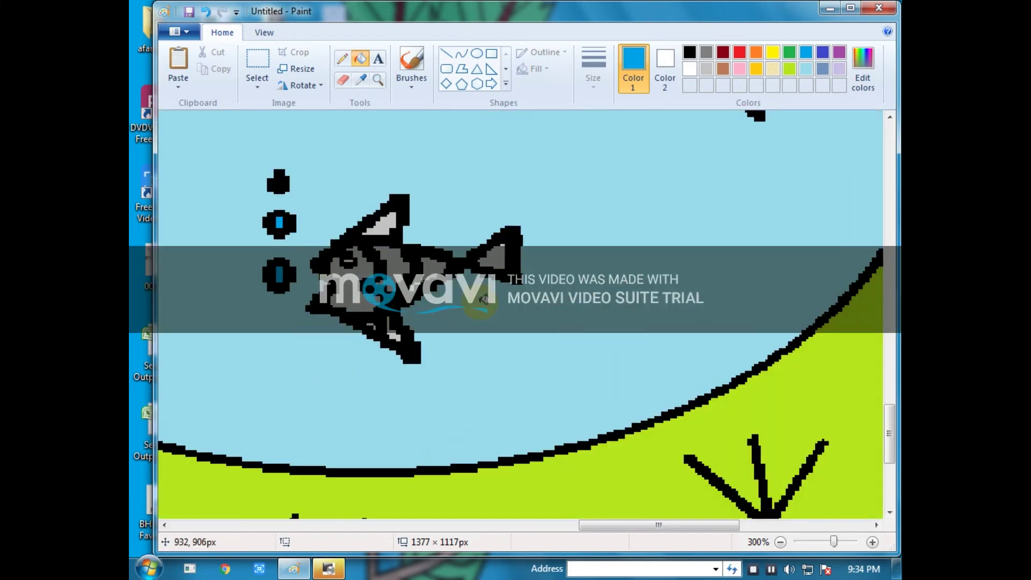
{"action": "left_click", "coordinate": [480, 329]}
{"action": "scroll", "coordinate": [602, 241], "scroll_direction": "down", "scroll_amount": 2}
Fill the bubbles beside the lower-left fish with turquoise, undoing the stray fill on the middle bubble's outline.
{"action": "scroll", "coordinate": [557, 476], "scroll_direction": "up", "scroll_amount": 2}
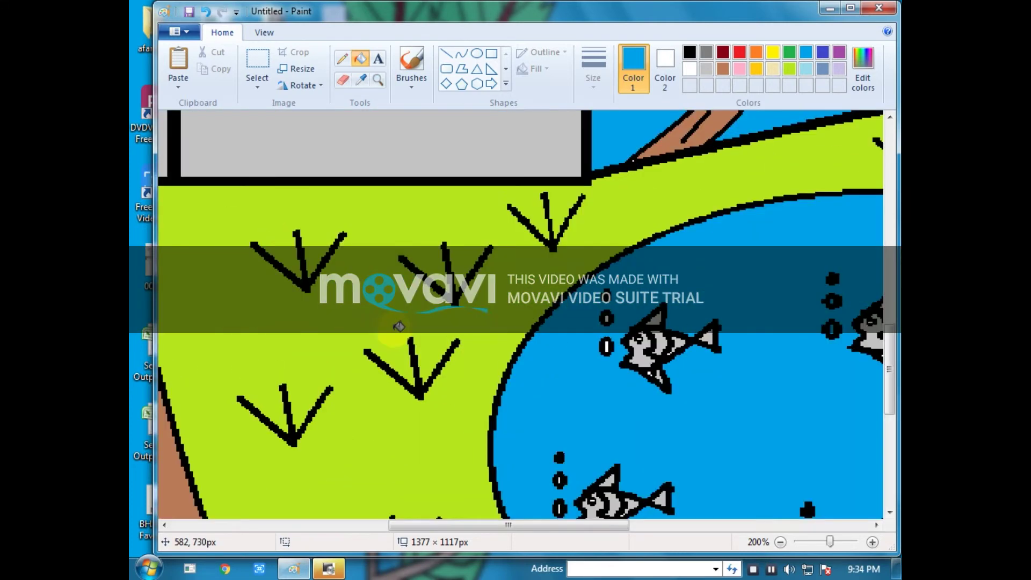
{"action": "scroll", "coordinate": [364, 315], "scroll_direction": "right", "scroll_amount": 5}
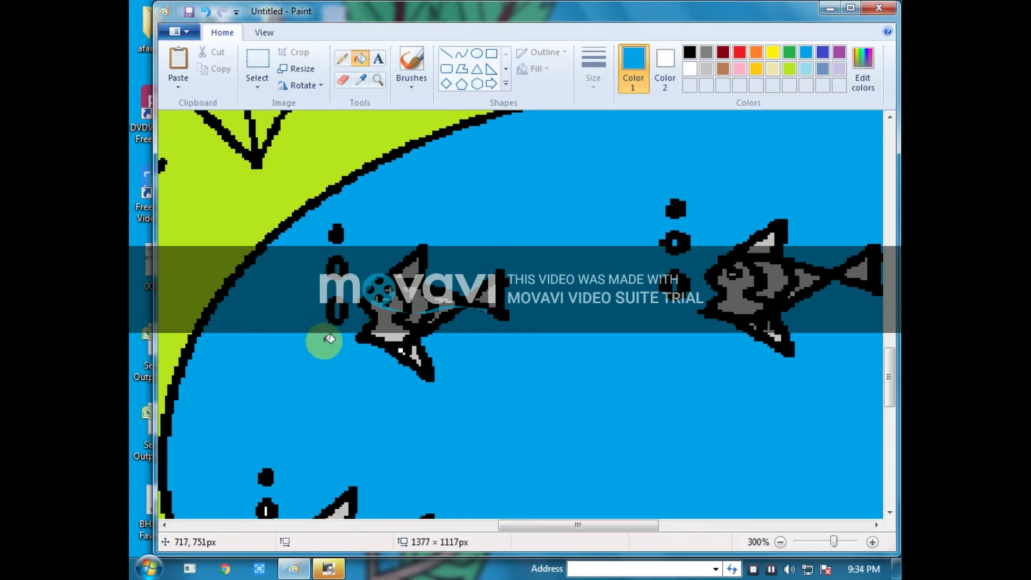
{"action": "scroll", "coordinate": [268, 349], "scroll_direction": "down", "scroll_amount": 3}
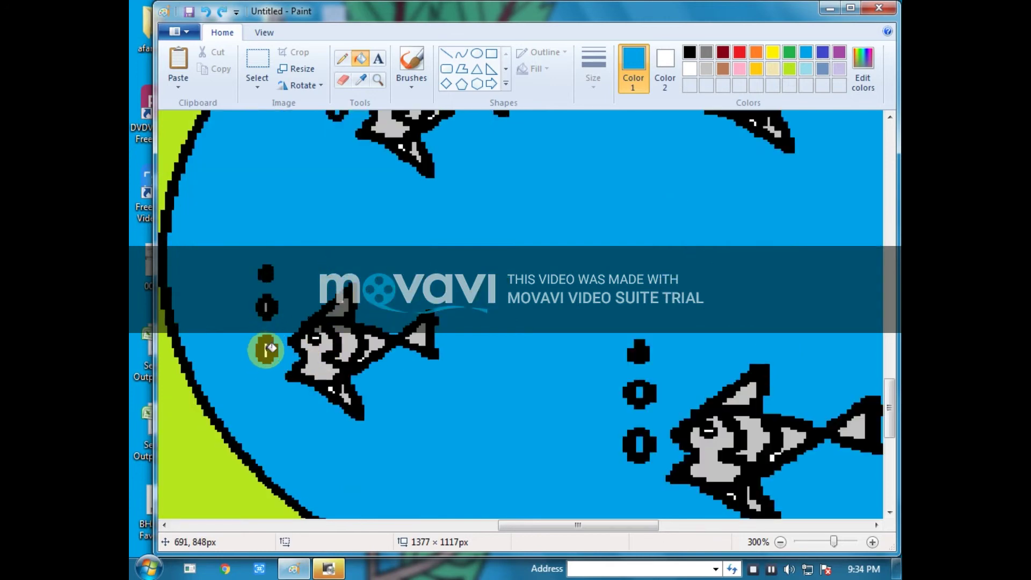
{"action": "left_click", "coordinate": [267, 350]}
{"action": "left_click", "coordinate": [267, 305]}
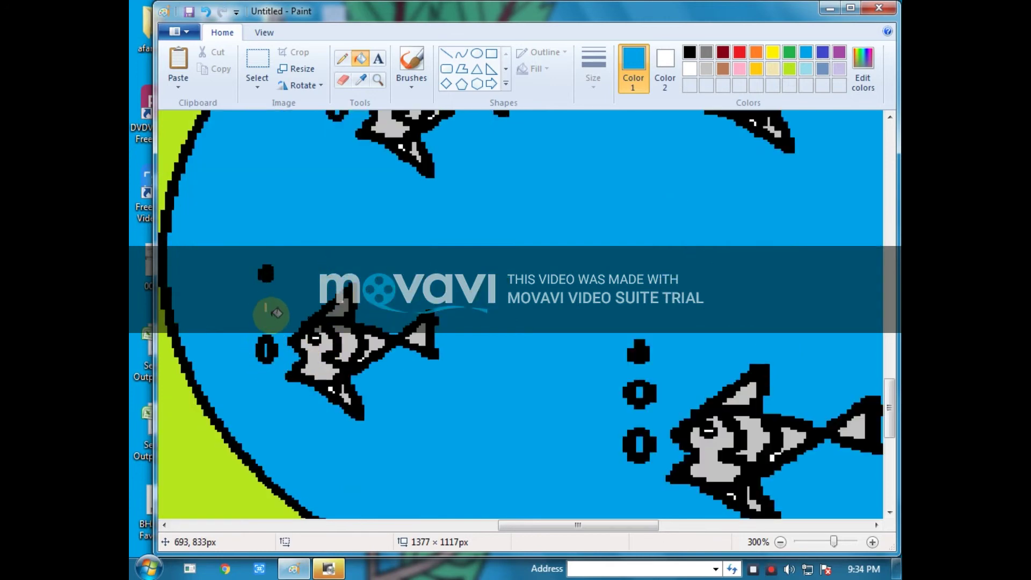
{"action": "key", "text": "ctrl+z"}
{"action": "scroll", "coordinate": [374, 443], "scroll_direction": "up", "scroll_amount": 1}
{"action": "scroll", "coordinate": [285, 417], "scroll_direction": "up", "scroll_amount": 1}
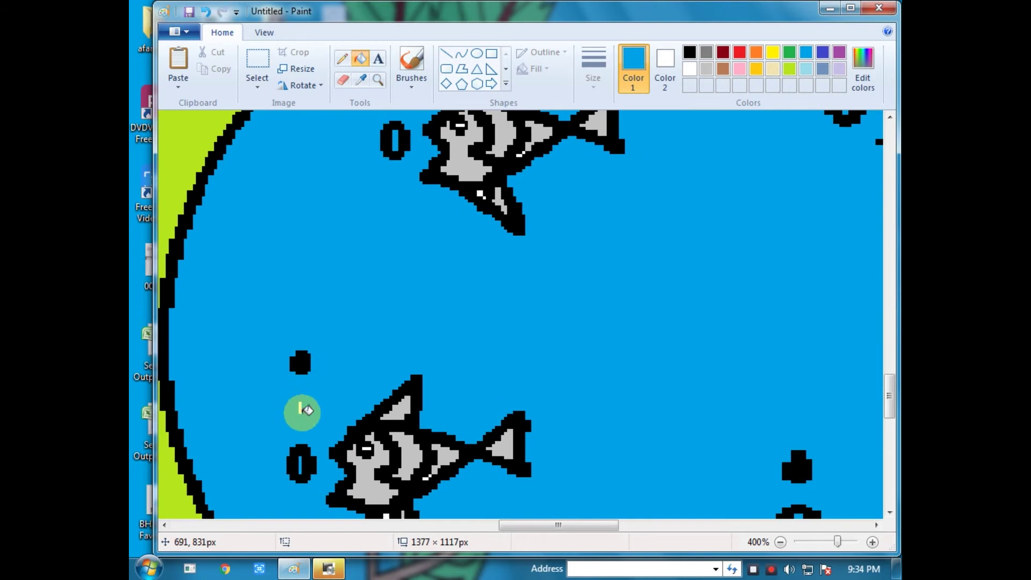
{"action": "scroll", "coordinate": [581, 391], "scroll_direction": "down", "scroll_amount": 5}
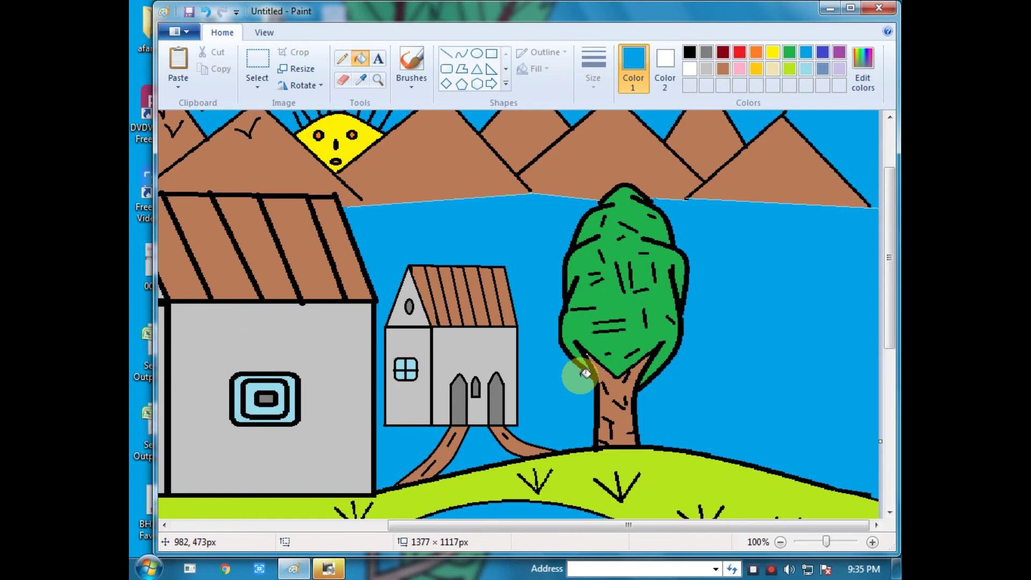
{"action": "scroll", "coordinate": [564, 362], "scroll_direction": "up", "scroll_amount": 1}
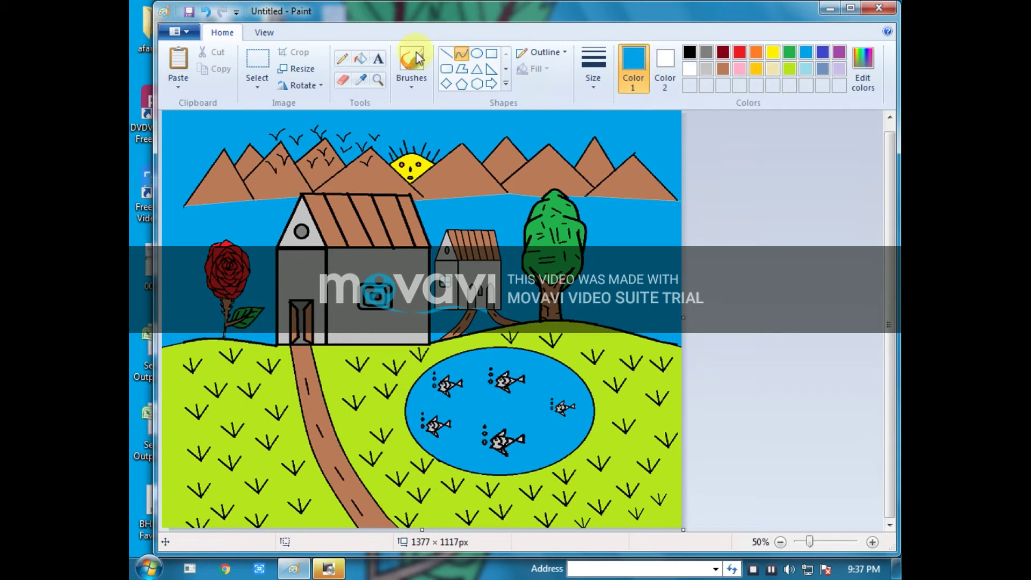
Remove the rear mountain behind the two rightmost ones by filling its outline and the erased gaps with turquoise.
{"action": "left_click", "coordinate": [360, 58]}
{"action": "left_click", "coordinate": [872, 542]}
{"action": "left_click_drag", "start_coordinate": [586, 525], "coordinate": [808, 550]}
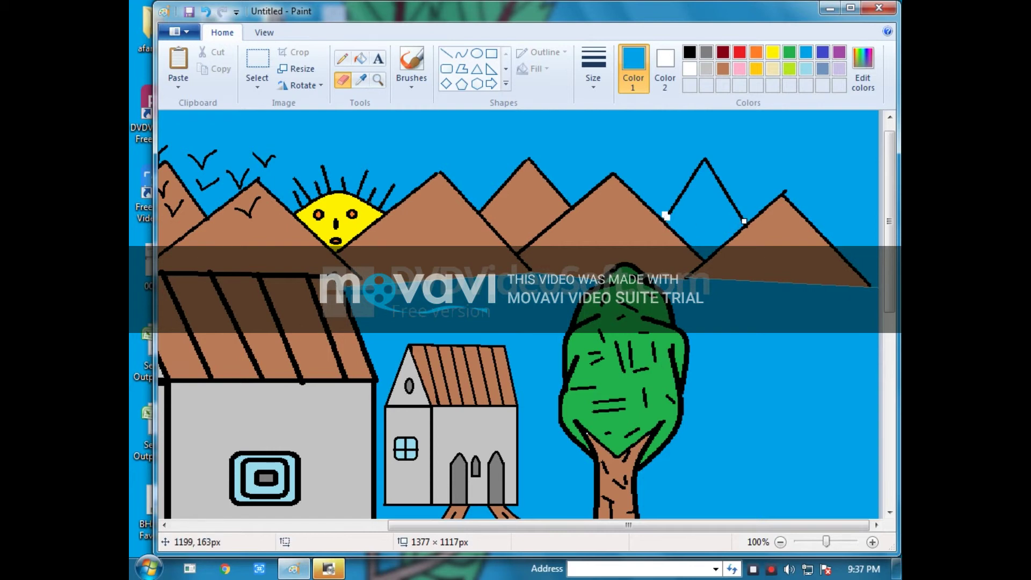
{"action": "left_click", "coordinate": [361, 59]}
{"action": "left_click", "coordinate": [678, 198]}
{"action": "left_click", "coordinate": [666, 217]}
{"action": "left_click", "coordinate": [744, 221]}
{"action": "scroll", "coordinate": [613, 229], "scroll_direction": "down", "scroll_amount": 1}
{"action": "left_click_drag", "start_coordinate": [414, 527], "coordinate": [629, 527]}
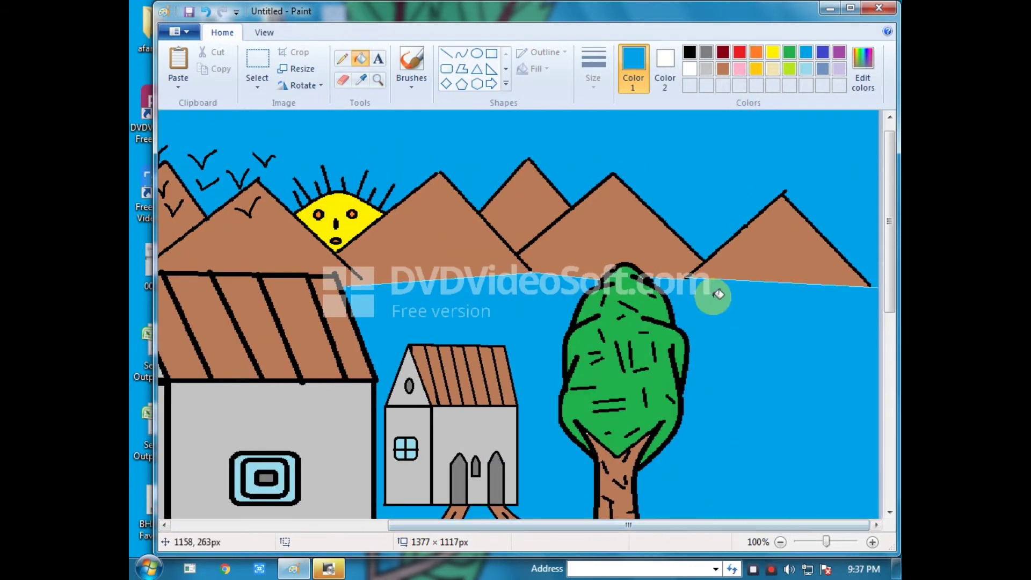
Draw a black curve from the gap between the two rightmost mountains down to the hilltop as the stream's bank nearest the tree.
{"action": "scroll", "coordinate": [713, 292], "scroll_direction": "down", "scroll_amount": 3}
{"action": "left_click", "coordinate": [461, 54]}
{"action": "left_click_drag", "start_coordinate": [687, 146], "coordinate": [754, 434]}
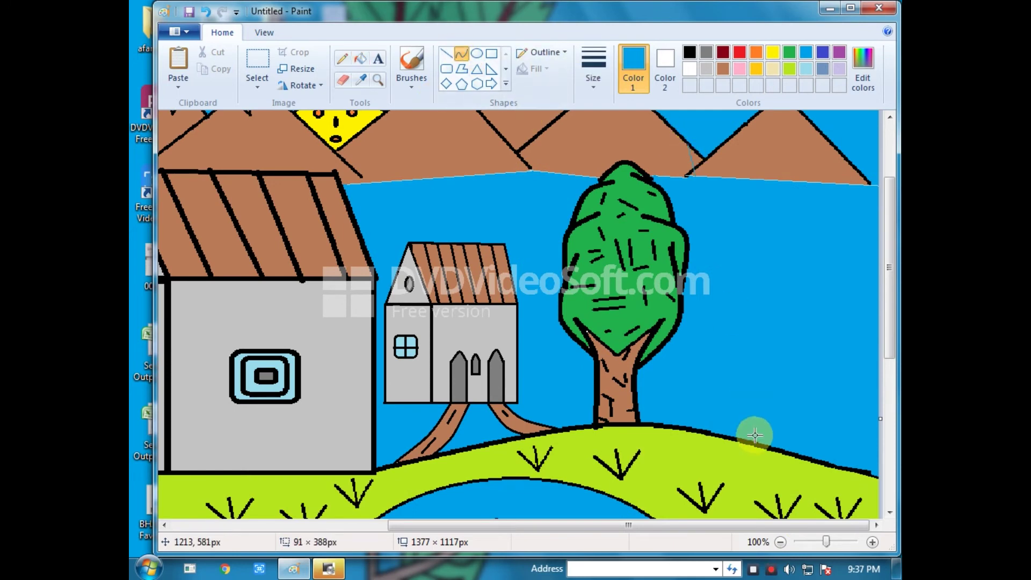
{"action": "left_click", "coordinate": [689, 52]}
{"action": "mouse_move", "coordinate": [681, 138]}
{"action": "left_mouse_down"}
{"action": "mouse_move", "coordinate": [732, 437]}
{"action": "mouse_move", "coordinate": [741, 438]}
{"action": "left_mouse_up"}
{"action": "left_click_drag", "start_coordinate": [709, 276], "coordinate": [735, 241]}
{"action": "left_click", "coordinate": [719, 261]}
{"action": "key", "text": "ctrl+z"}
{"action": "left_click_drag", "start_coordinate": [700, 157], "coordinate": [690, 429]}
{"action": "left_click_drag", "start_coordinate": [702, 273], "coordinate": [713, 320]}
Draw the stream's far bank as a second black curve from the rightmost mountain down to the hill.
{"action": "left_click_drag", "start_coordinate": [730, 141], "coordinate": [729, 437]}
{"action": "left_click_drag", "start_coordinate": [731, 280], "coordinate": [752, 322]}
{"action": "left_click", "coordinate": [739, 323]}
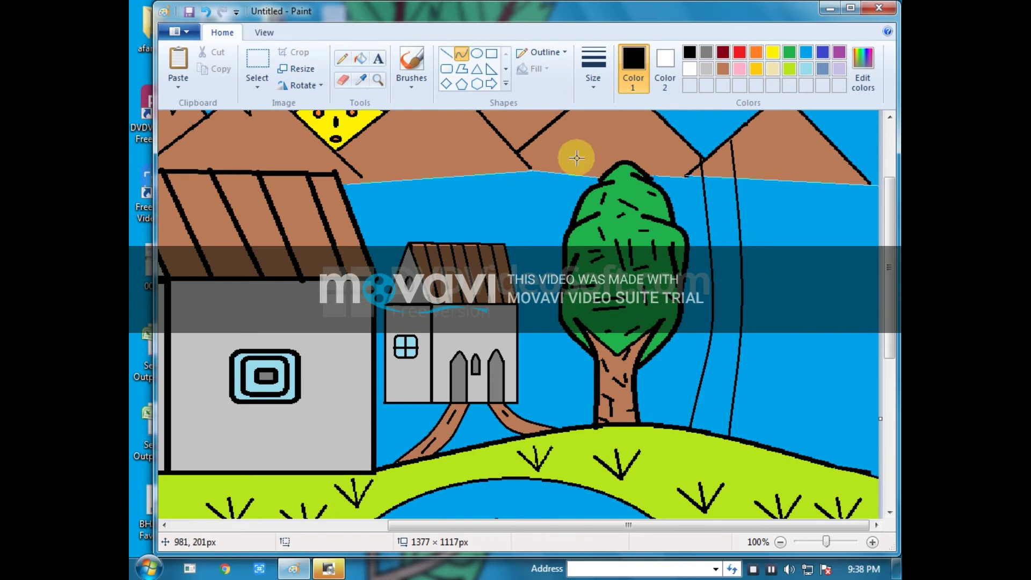
Extend both stream banks with black curves across the grass from the hilltop to the pond's edge.
{"action": "scroll", "coordinate": [746, 240], "scroll_direction": "down", "scroll_amount": 3}
{"action": "left_click_drag", "start_coordinate": [692, 307], "coordinate": [658, 396]}
{"action": "left_click_drag", "start_coordinate": [688, 310], "coordinate": [656, 397]}
{"action": "left_click", "coordinate": [678, 360]}
{"action": "left_click", "coordinate": [673, 360]}
{"action": "mouse_move", "coordinate": [730, 316]}
{"action": "left_mouse_down"}
{"action": "mouse_move", "coordinate": [694, 423]}
{"action": "mouse_move", "coordinate": [712, 357]}
{"action": "left_mouse_up"}
Draw short black strokes between the two banks along the whole stream to suggest flowing water.
{"action": "scroll", "coordinate": [712, 357], "scroll_direction": "up", "scroll_amount": 2}
{"action": "left_click_drag", "start_coordinate": [713, 166], "coordinate": [715, 191]}
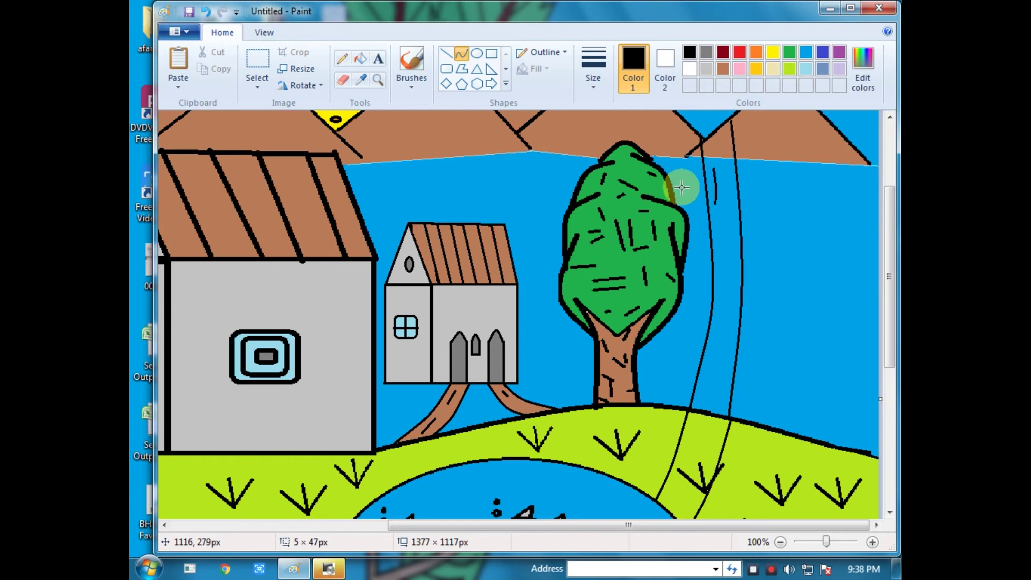
{"action": "left_click", "coordinate": [445, 54]}
{"action": "left_click_drag", "start_coordinate": [716, 174], "coordinate": [716, 191]}
{"action": "left_click_drag", "start_coordinate": [728, 184], "coordinate": [726, 252]}
{"action": "left_click_drag", "start_coordinate": [729, 312], "coordinate": [720, 367]}
{"action": "left_click_drag", "start_coordinate": [719, 279], "coordinate": [726, 305]}
{"action": "left_click_drag", "start_coordinate": [706, 369], "coordinate": [705, 444]}
{"action": "left_click_drag", "start_coordinate": [674, 473], "coordinate": [671, 486]}
{"action": "left_click_drag", "start_coordinate": [691, 438], "coordinate": [690, 453]}
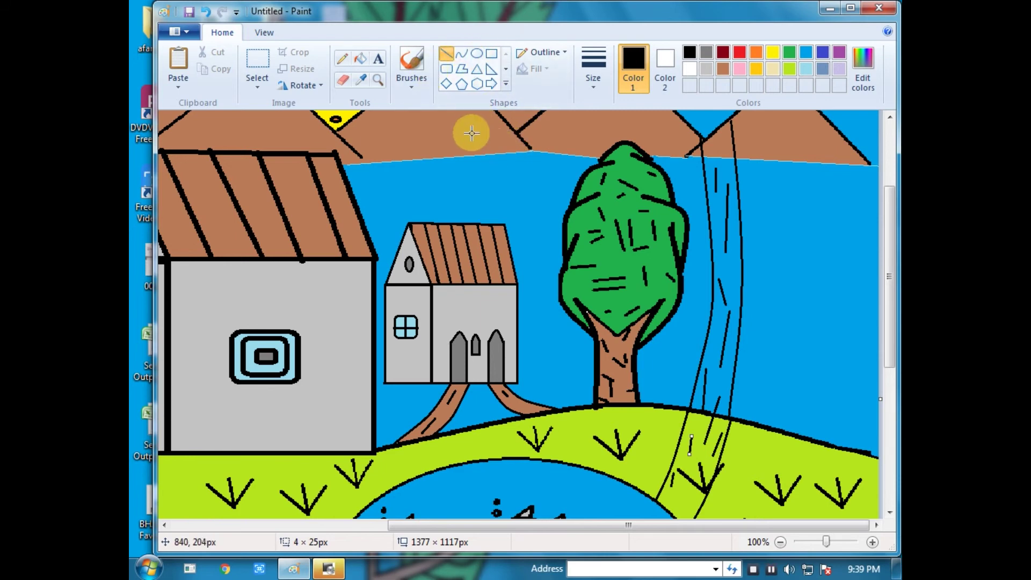
Fill the stretch of the stream that crosses the grass with turquoise.
{"action": "left_click", "coordinate": [379, 60]}
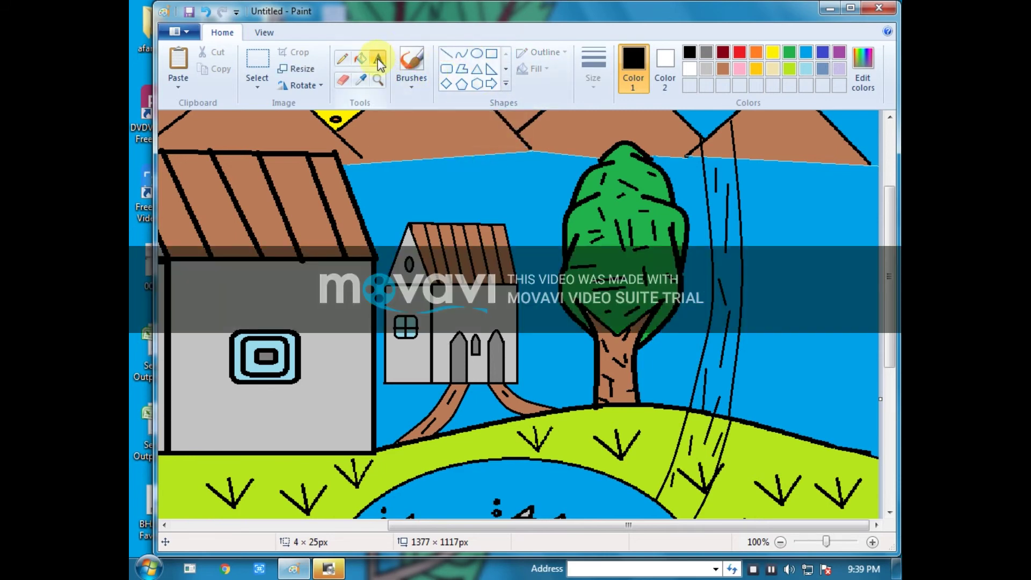
{"action": "left_click", "coordinate": [699, 440]}
{"action": "key", "text": "ctrl+z"}
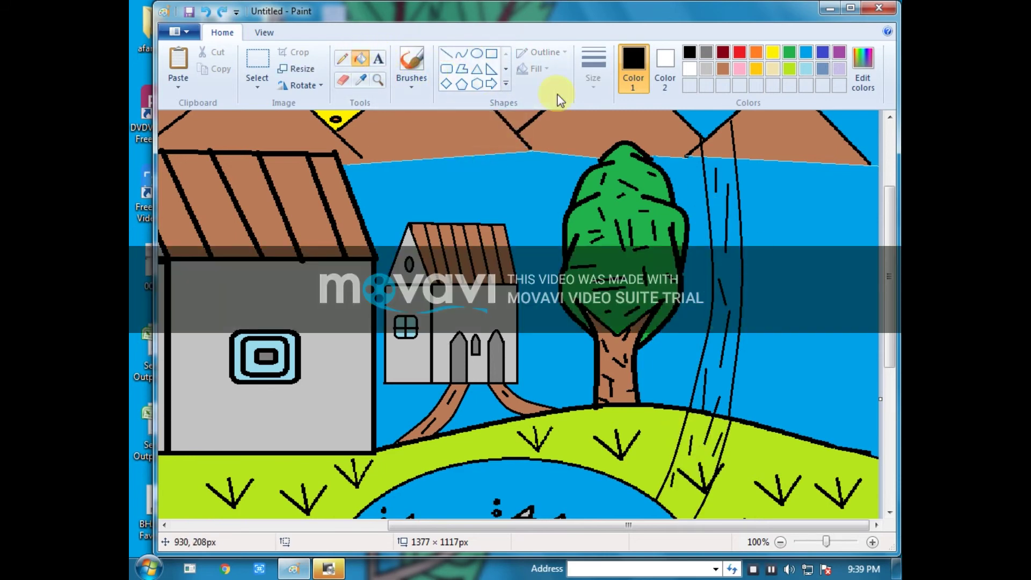
{"action": "left_click", "coordinate": [806, 52]}
{"action": "left_click", "coordinate": [691, 471]}
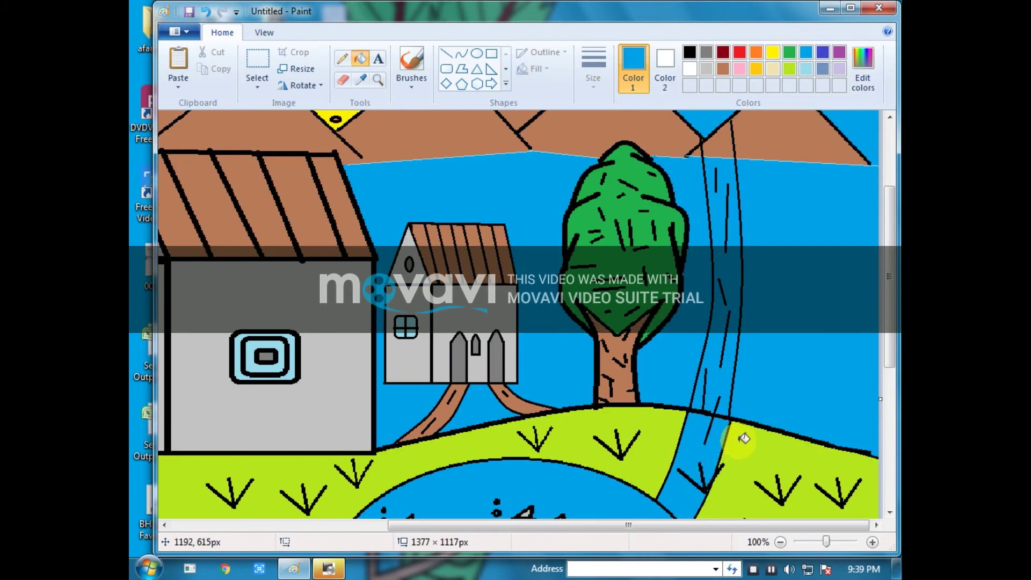
Fill the brown part of the rightmost mountain between the stream banks with turquoise.
{"action": "scroll", "coordinate": [736, 477], "scroll_direction": "up", "scroll_amount": 1}
{"action": "left_click_drag", "start_coordinate": [553, 525], "coordinate": [831, 546]}
{"action": "scroll", "coordinate": [701, 373], "scroll_direction": "down", "scroll_amount": 5}
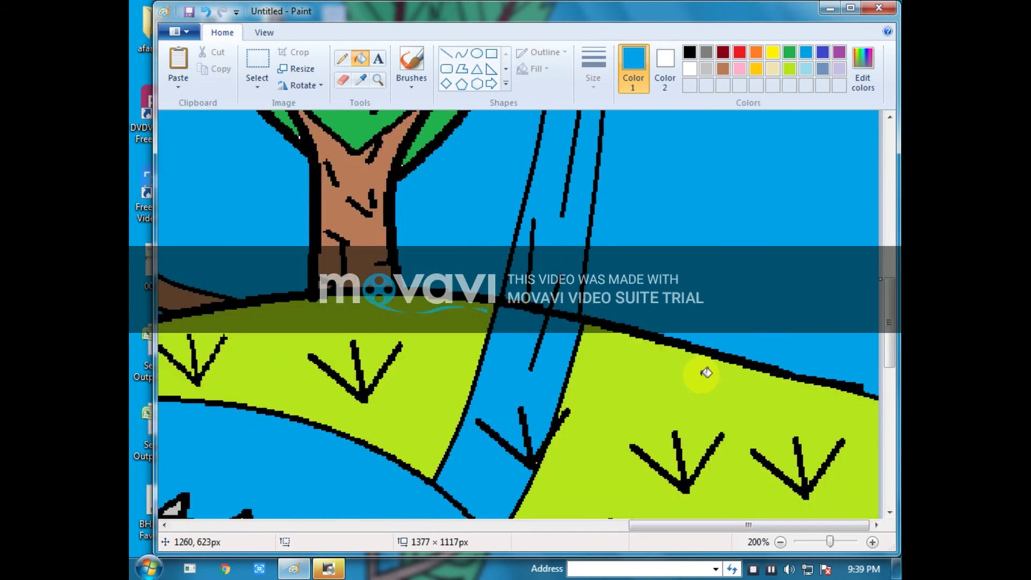
{"action": "scroll", "coordinate": [644, 403], "scroll_direction": "up", "scroll_amount": 10}
{"action": "left_click", "coordinate": [545, 437]}
{"action": "scroll", "coordinate": [555, 474], "scroll_direction": "down", "scroll_amount": 5}
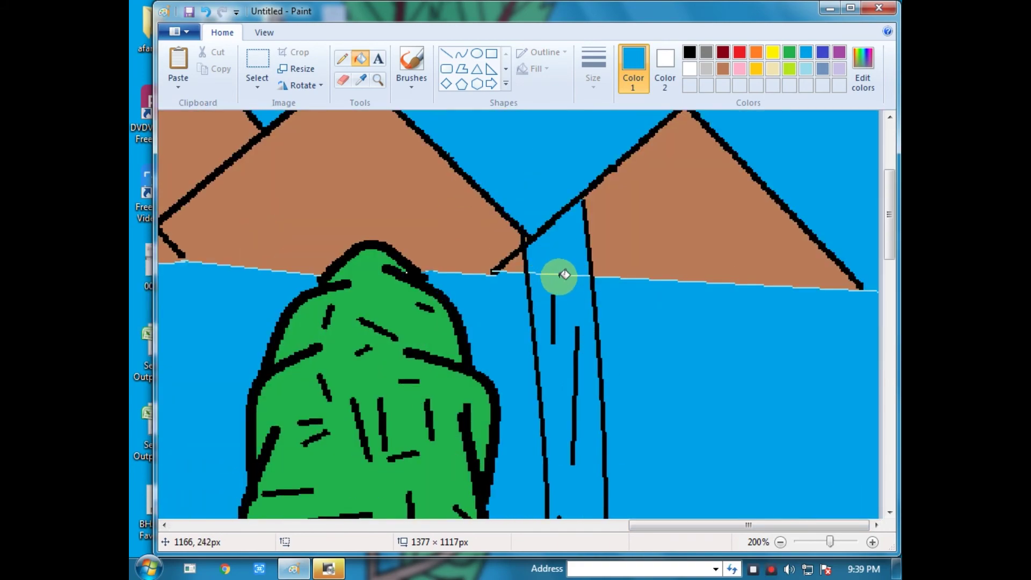
{"action": "scroll", "coordinate": [563, 274], "scroll_direction": "down", "scroll_amount": 5}
{"action": "scroll", "coordinate": [568, 324], "scroll_direction": "down", "scroll_amount": 2}
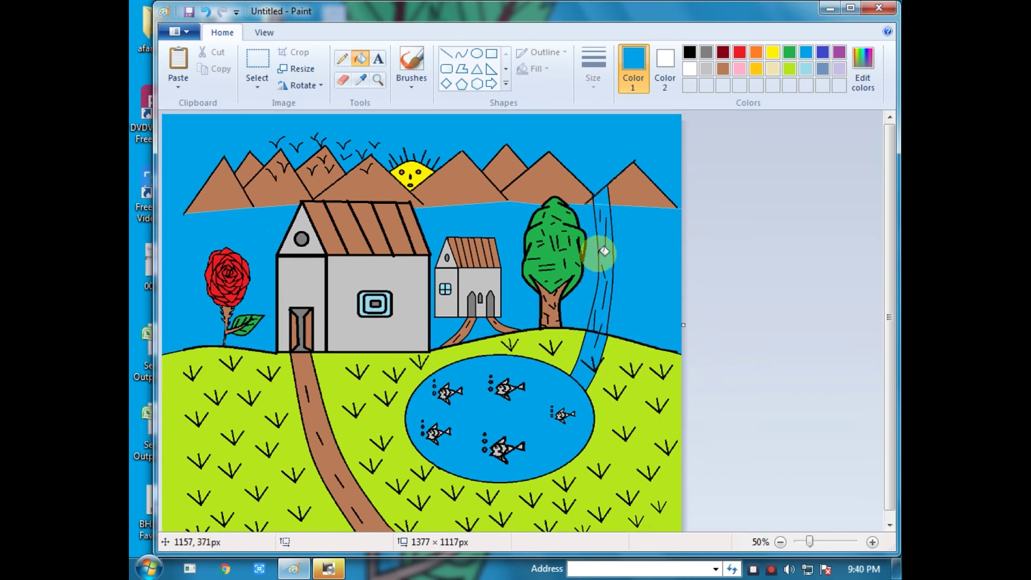
Fill the erased grass tuft's white patch on the grass with lime and the one in the stream with turquoise.
{"action": "scroll", "coordinate": [624, 335], "scroll_direction": "down", "scroll_amount": 1}
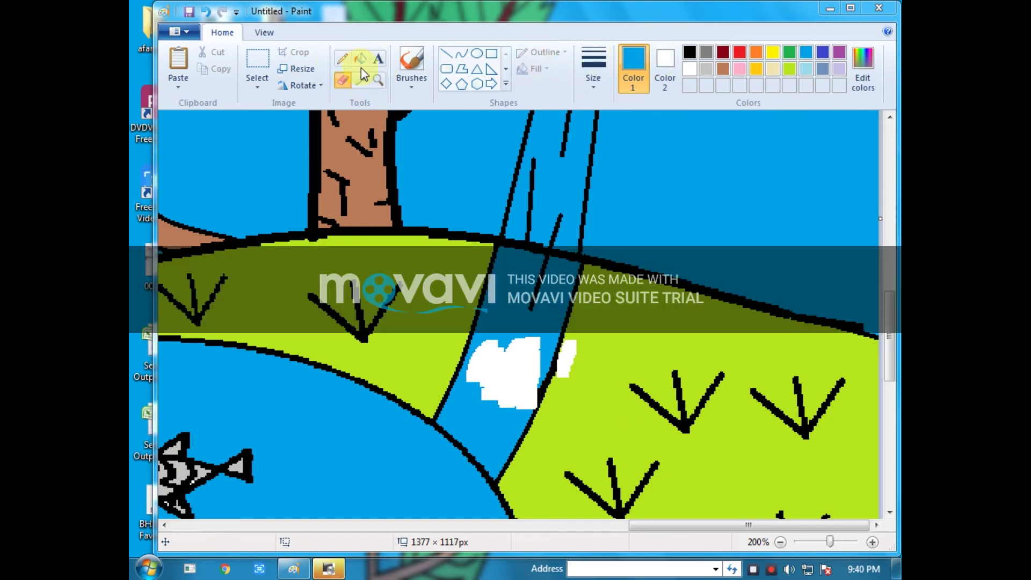
{"action": "left_click", "coordinate": [789, 69]}
{"action": "left_click", "coordinate": [790, 69]}
{"action": "left_click", "coordinate": [360, 58]}
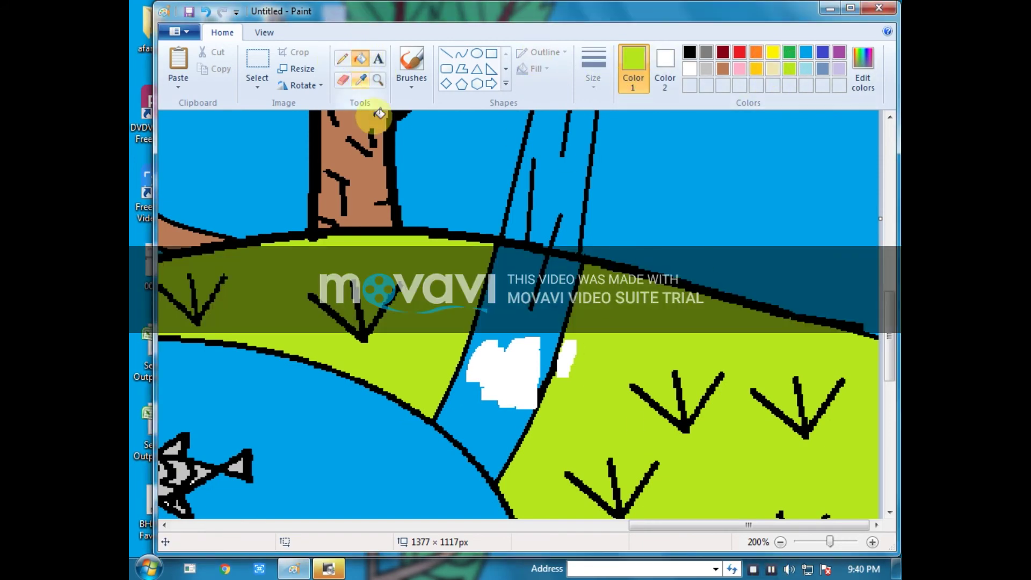
{"action": "left_click", "coordinate": [564, 355]}
{"action": "left_click", "coordinate": [805, 52]}
{"action": "left_click", "coordinate": [518, 369]}
Erase the hill outline between the stream banks and fill the erased strip with turquoise.
{"action": "scroll", "coordinate": [561, 332], "scroll_direction": "up", "scroll_amount": 3}
{"action": "scroll", "coordinate": [565, 329], "scroll_direction": "down", "scroll_amount": 3}
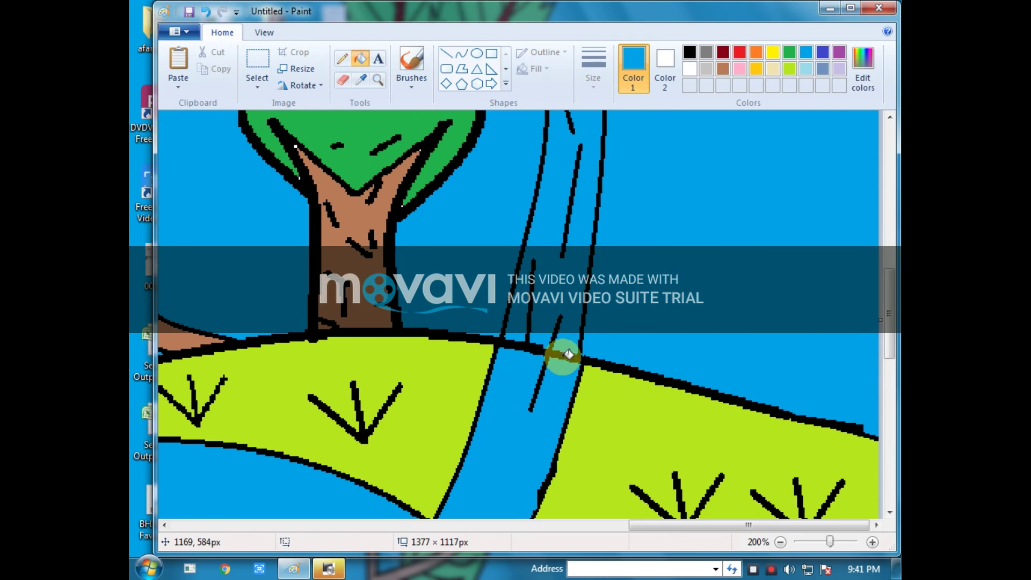
{"action": "left_click", "coordinate": [342, 80]}
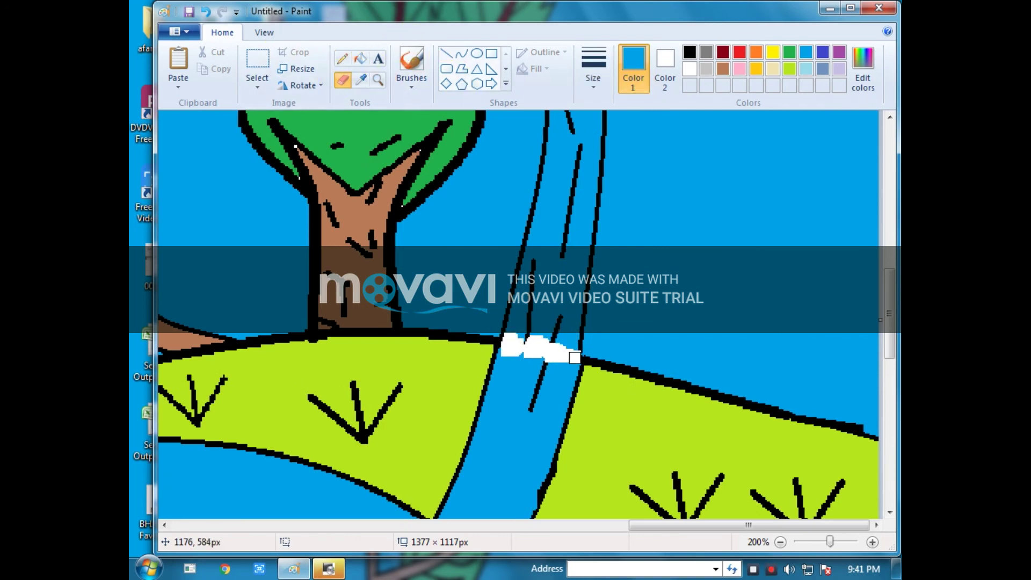
{"action": "left_click", "coordinate": [360, 58]}
{"action": "left_click", "coordinate": [532, 346]}
Remove the pale mountain base line between the stream banks by filling it with turquoise.
{"action": "scroll", "coordinate": [561, 351], "scroll_direction": "up", "scroll_amount": 7}
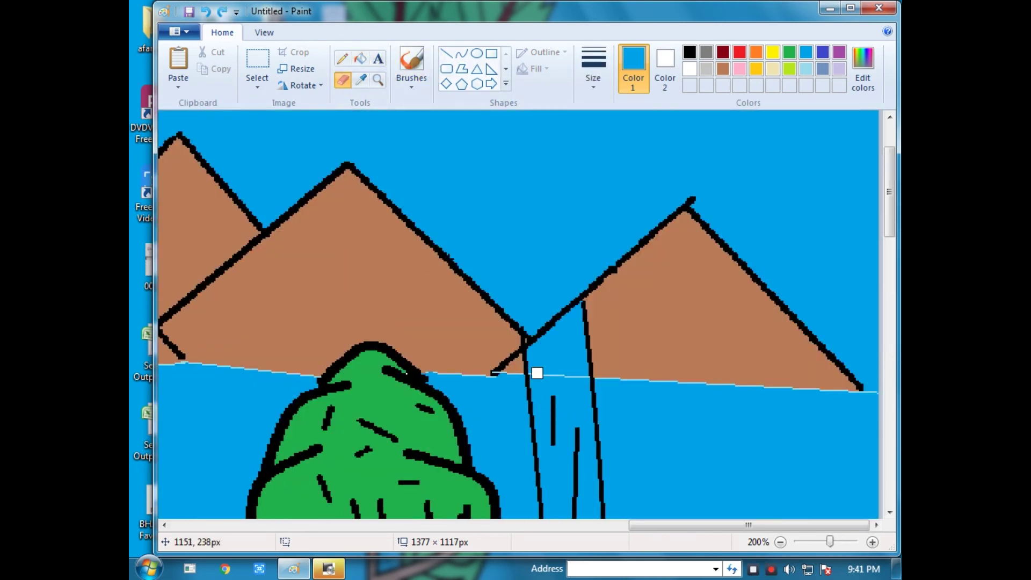
{"action": "left_click", "coordinate": [368, 57]}
{"action": "left_click", "coordinate": [555, 375]}
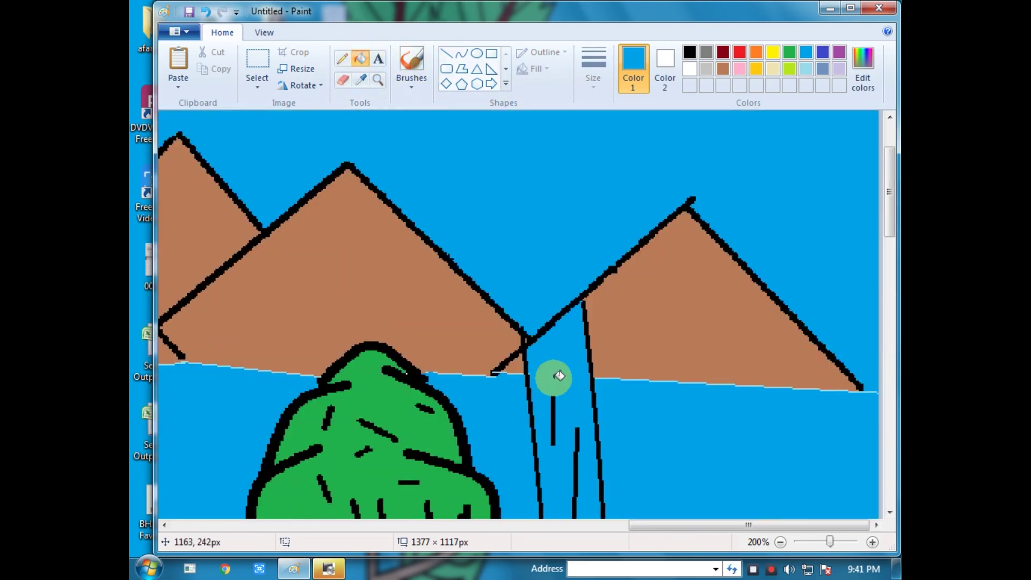
Erase the mountain's slope outline across the top of the stream and fill the erased patch with turquoise.
{"action": "scroll", "coordinate": [557, 363], "scroll_direction": "up", "scroll_amount": 3}
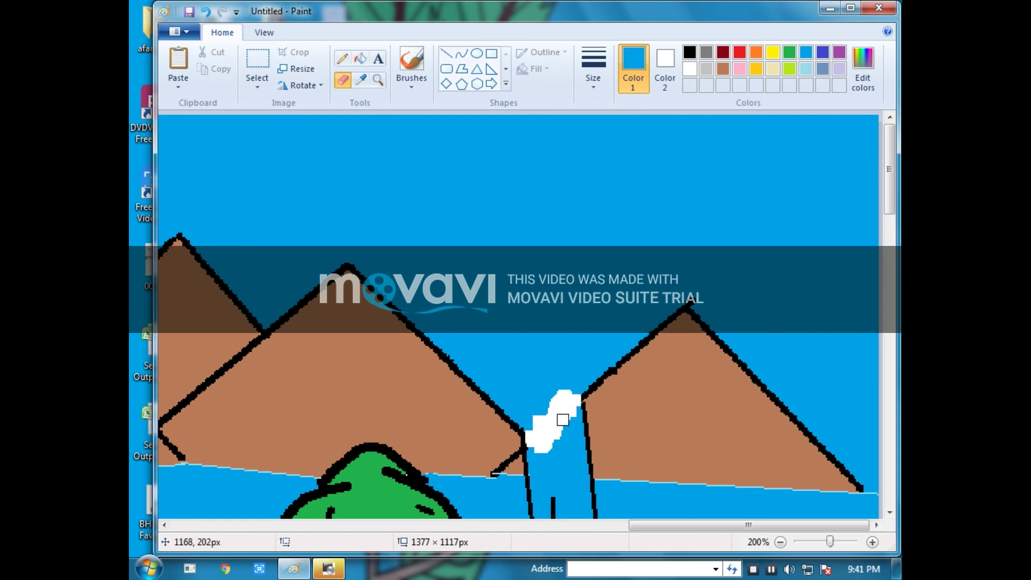
{"action": "left_click", "coordinate": [360, 58]}
{"action": "left_click", "coordinate": [549, 427]}
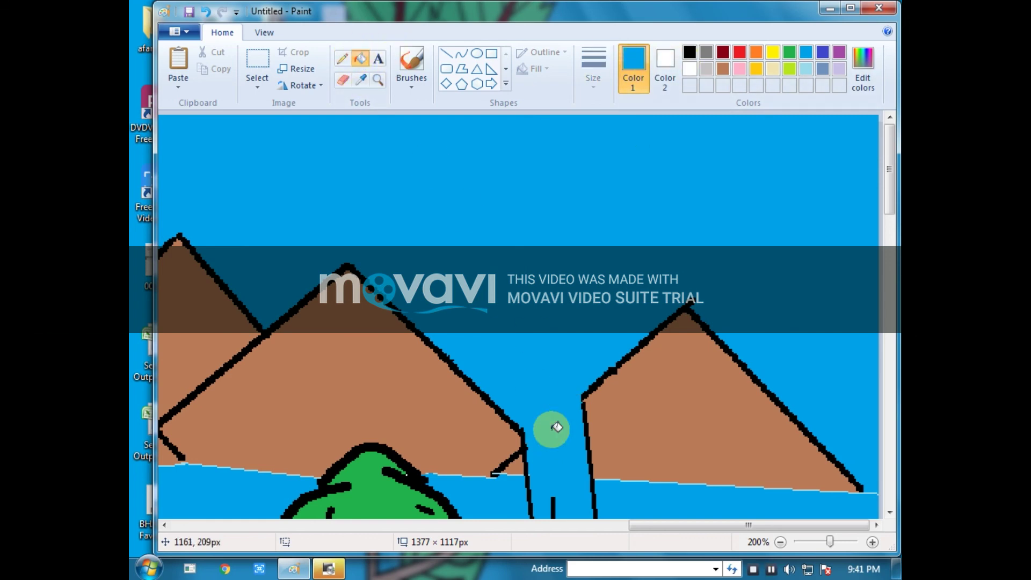
{"action": "scroll", "coordinate": [542, 386], "scroll_direction": "down", "scroll_amount": 2}
{"action": "scroll", "coordinate": [549, 370], "scroll_direction": "down", "scroll_amount": 2, "text": "ctrl"}
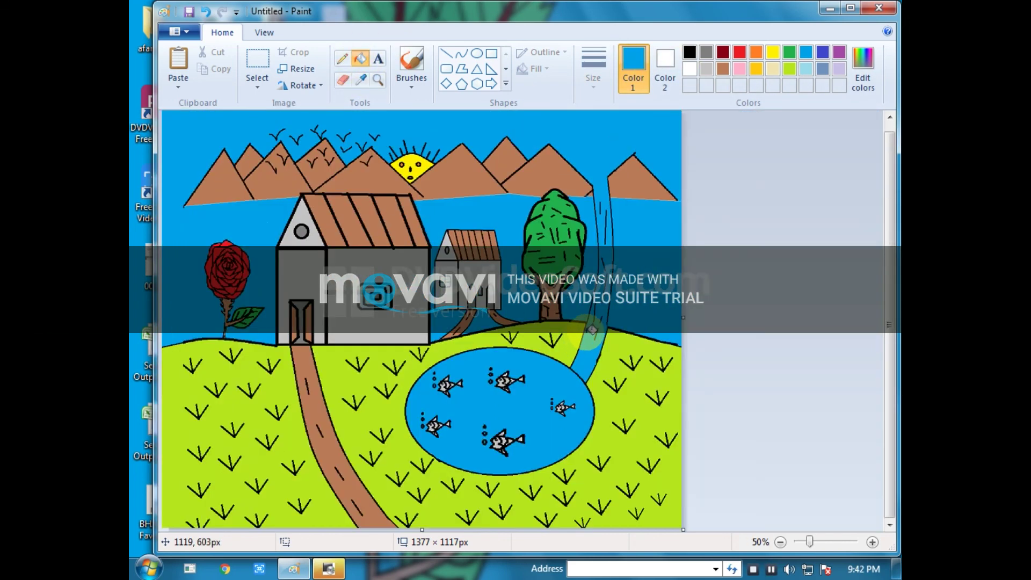